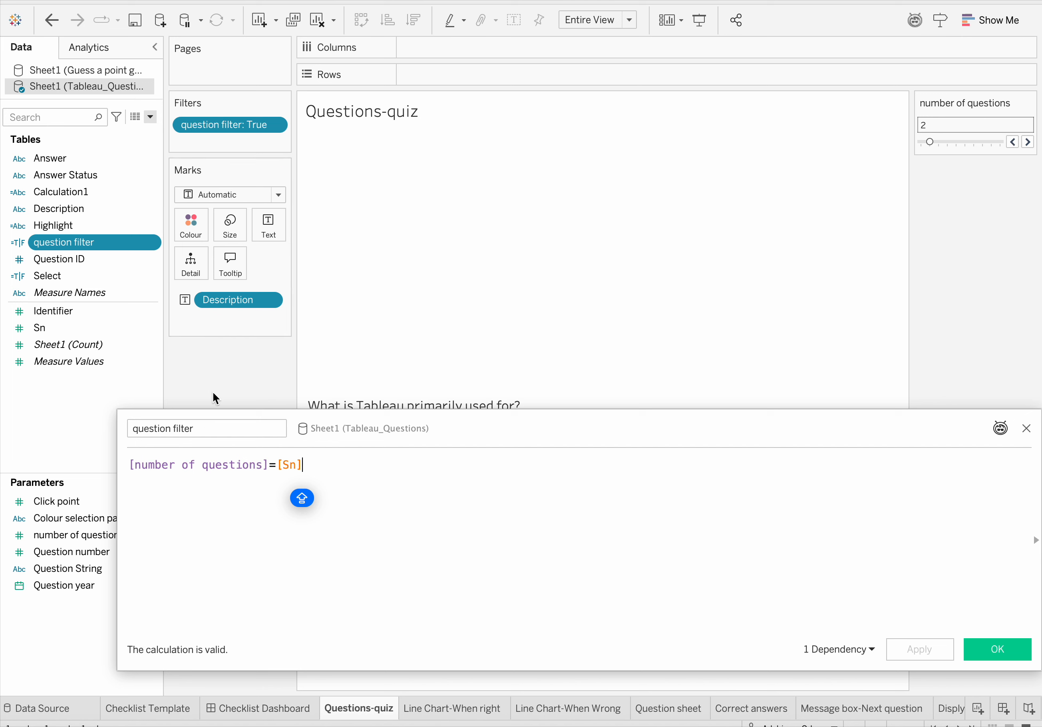
Change the question filter calculation to [number of questions]=[Question ID] and apply it
left_click(282, 464)
left_click(313, 462, "shift")
type("Q")
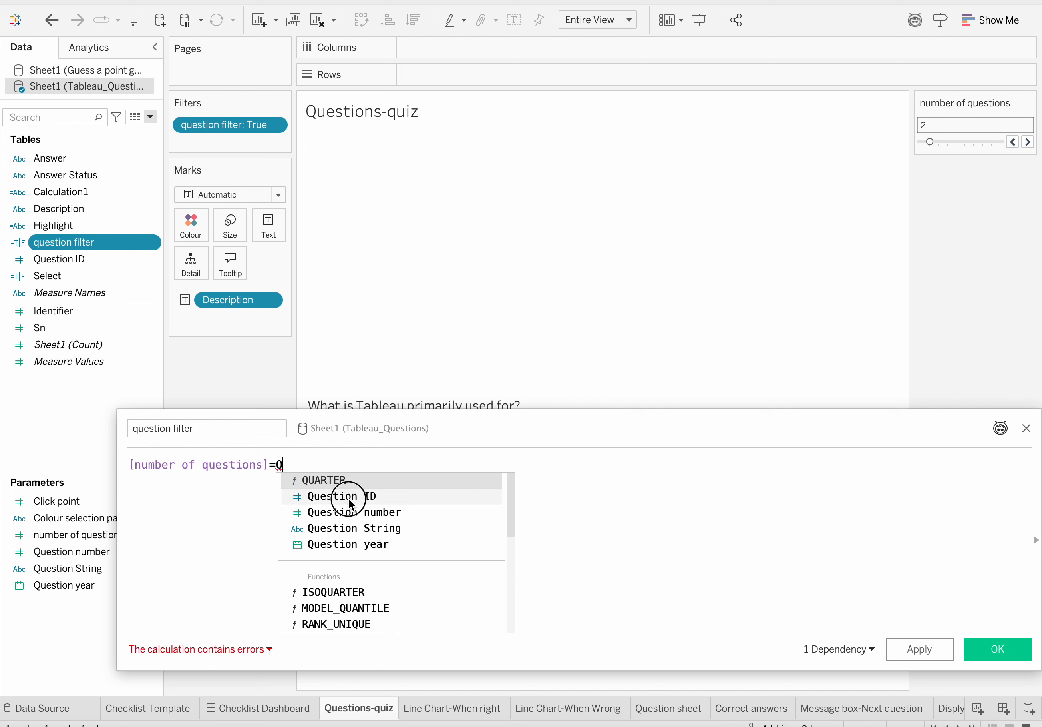
left_click(352, 501)
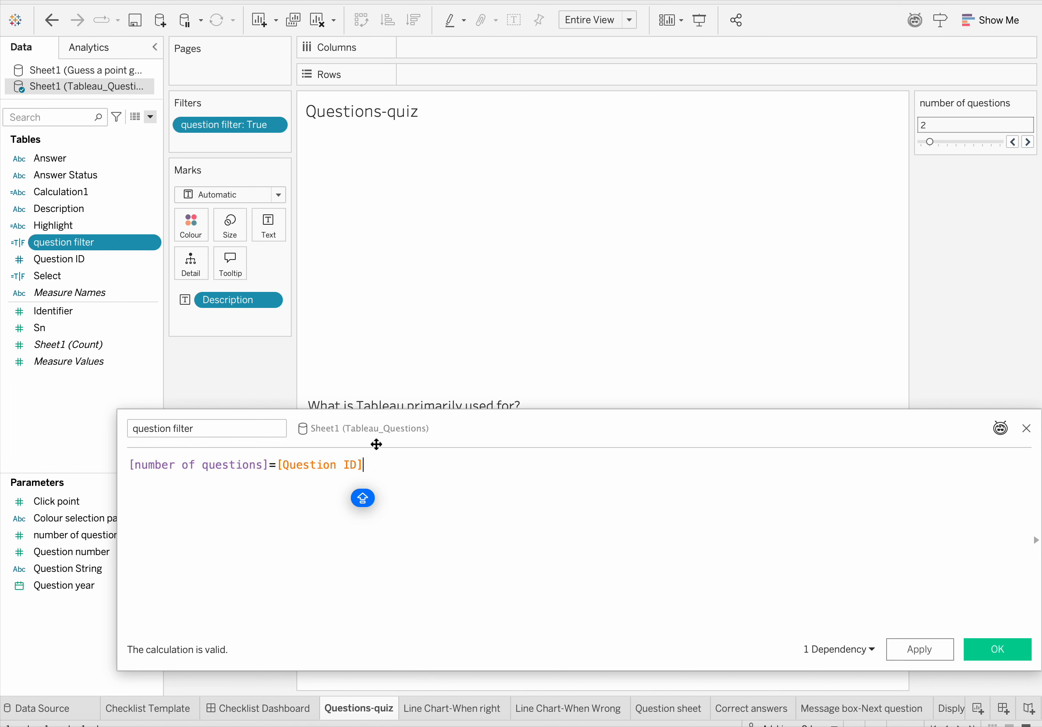
left_click(931, 649)
left_click(988, 647)
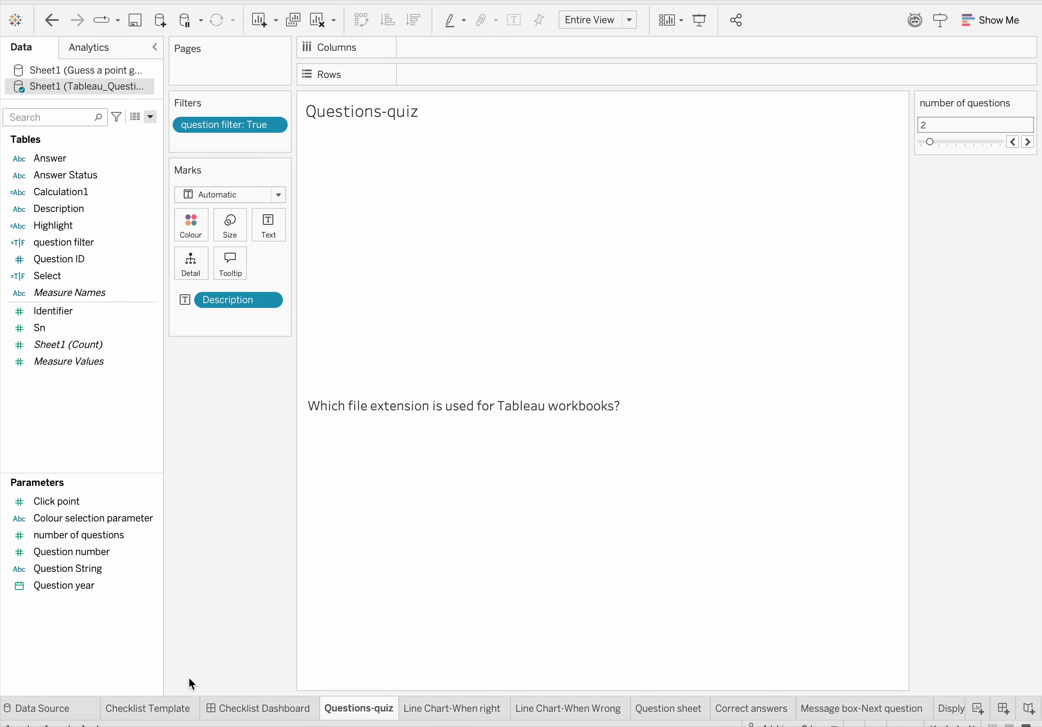
Try filtering the Checklist Template sheet with the question filter field set to True
left_click(164, 709)
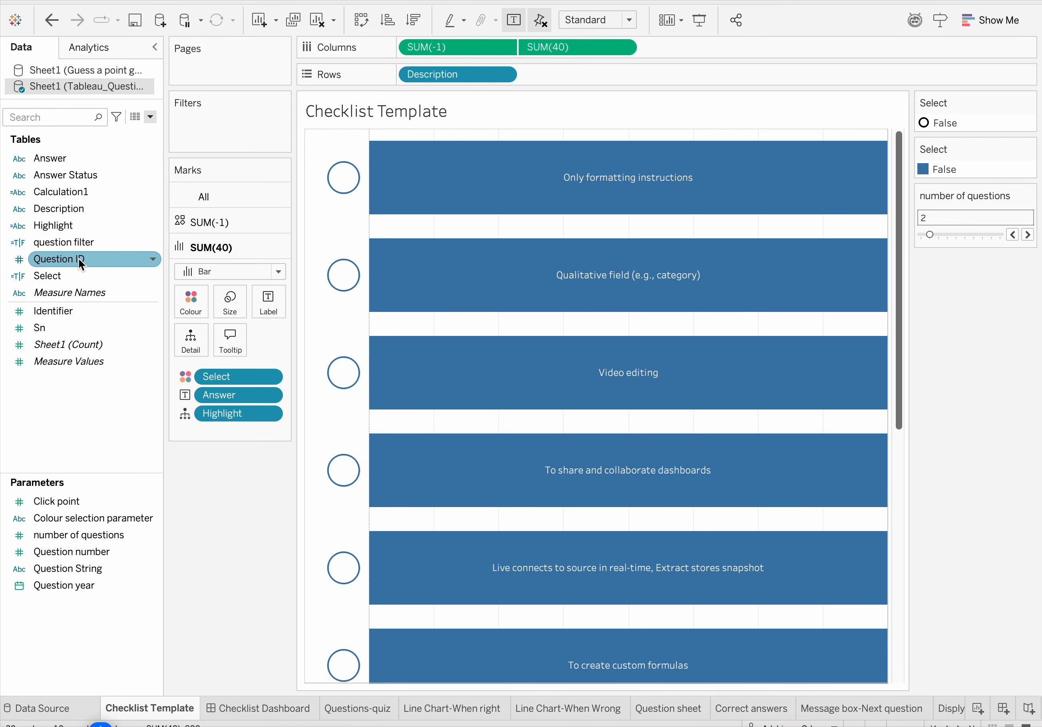
left_click_drag(76, 242, 228, 119)
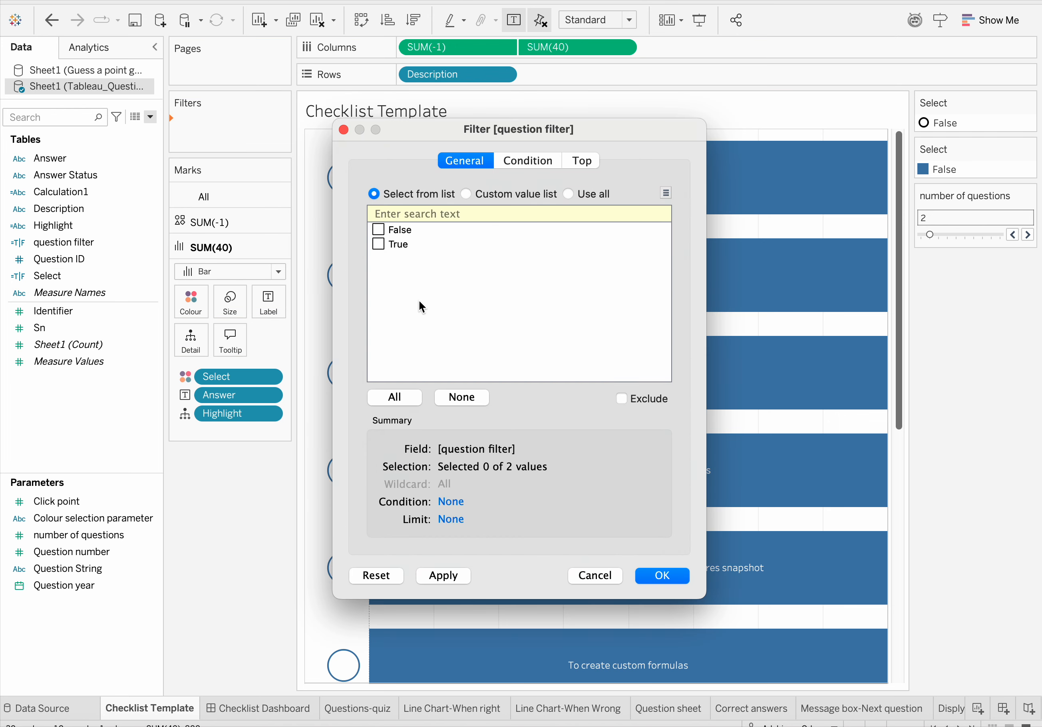
left_click(436, 575)
left_click(662, 575)
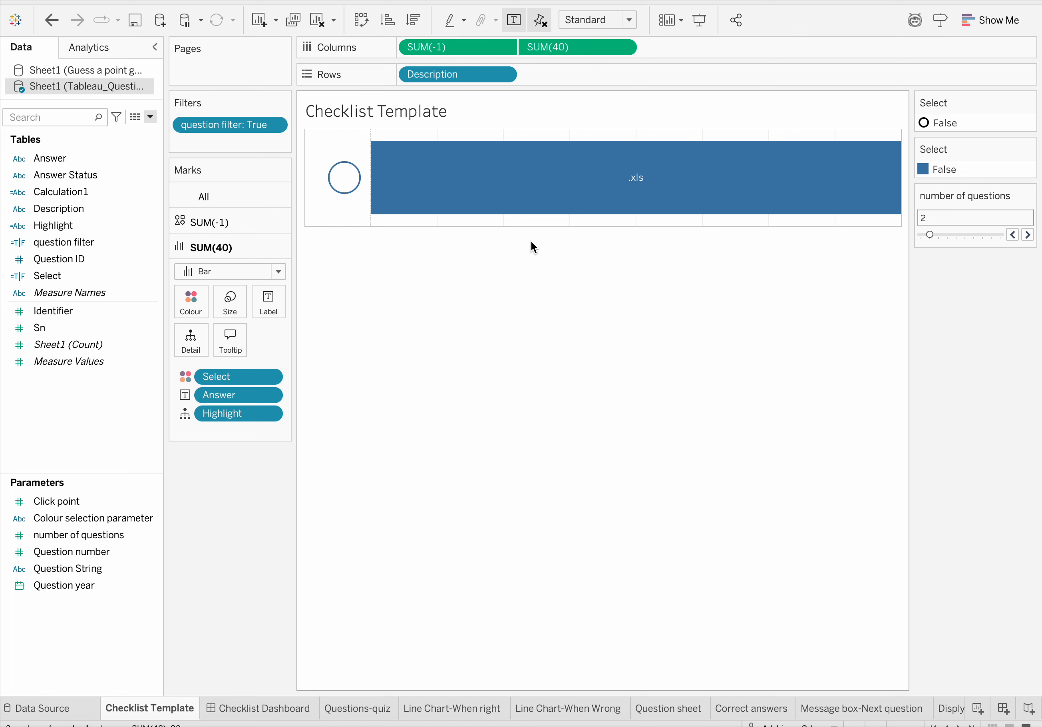
mouse_move(531, 194)
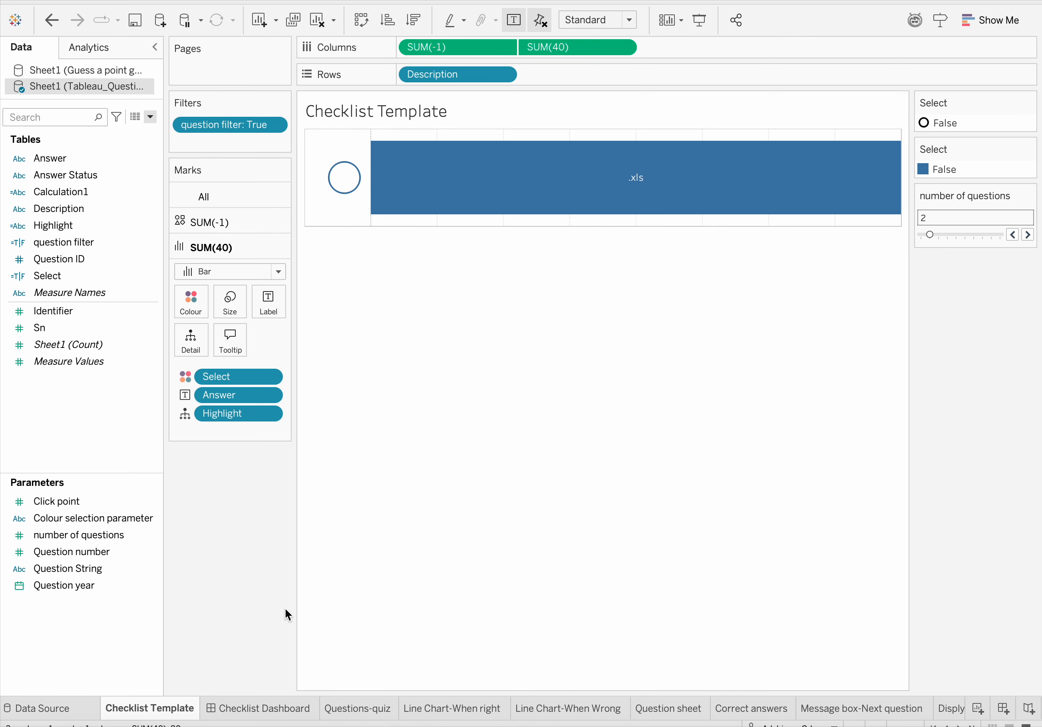
Check the question on the Questions-quiz sheet, and remove the question filter from the Checklist Template sheet
left_click(344, 708)
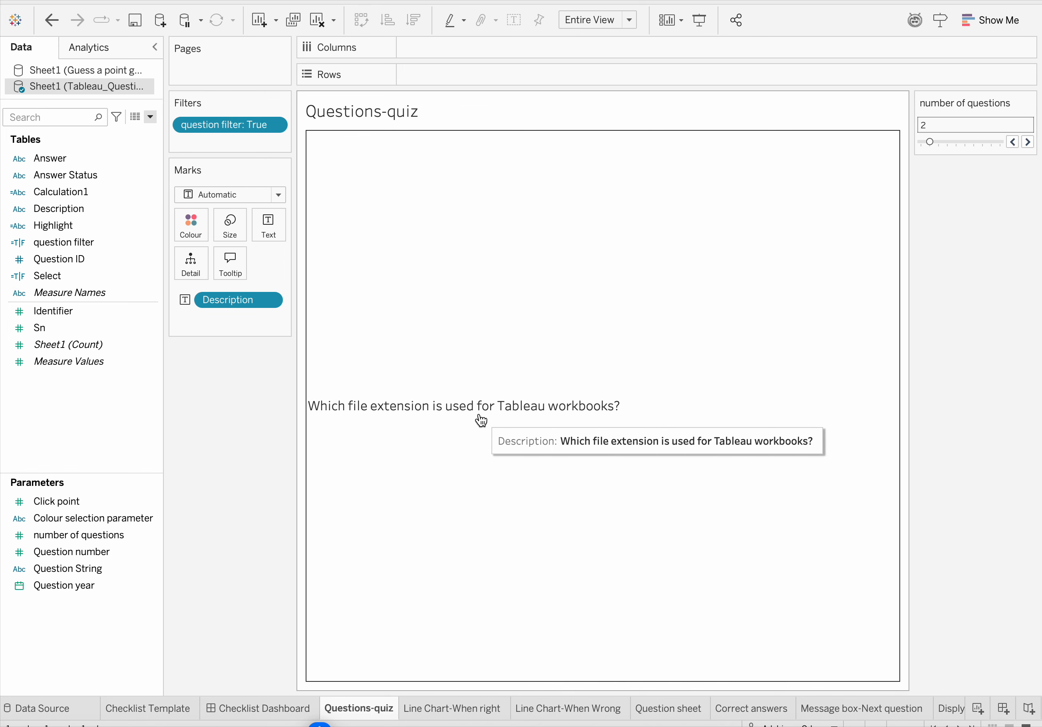
left_click(176, 707)
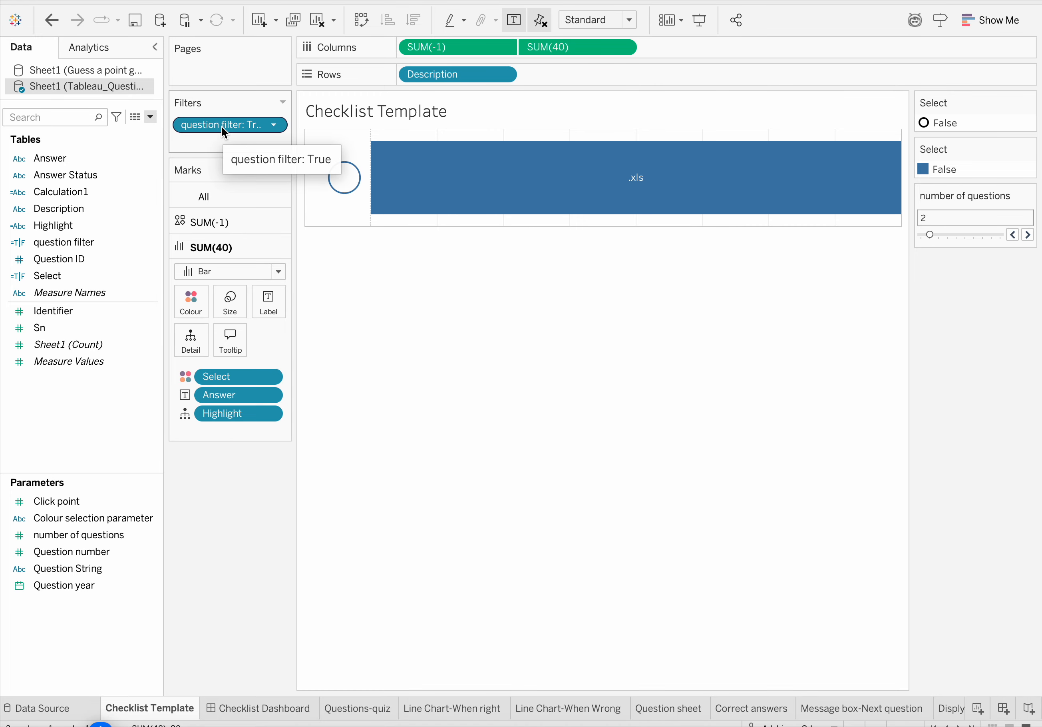
left_click_drag(226, 124, 227, 543)
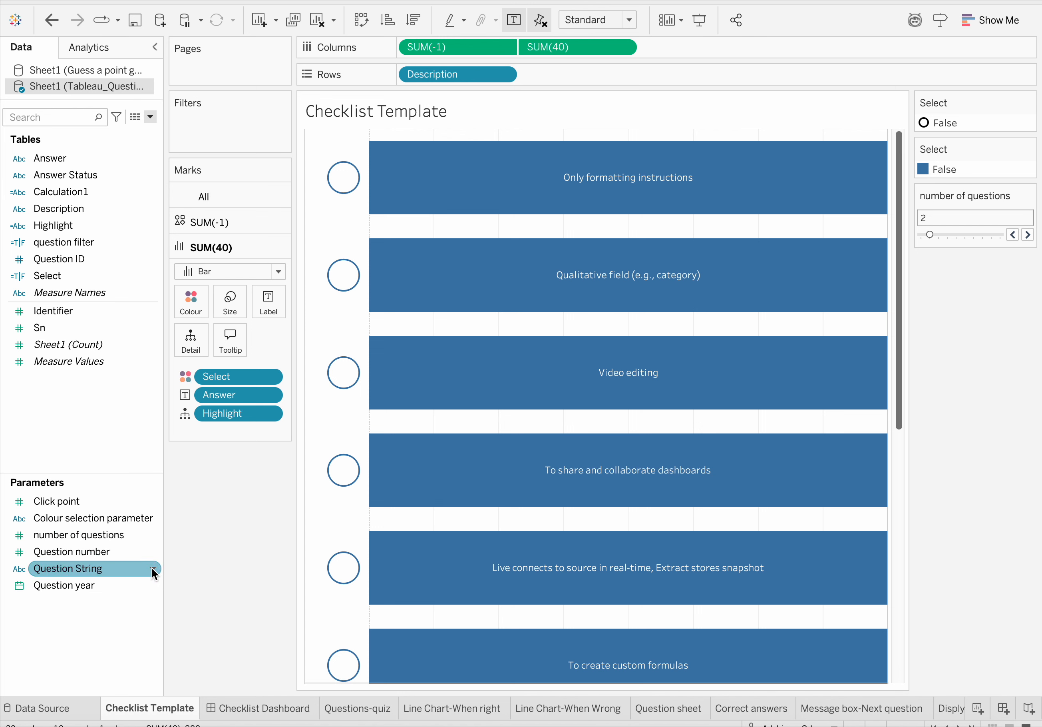
Review the data type, current value and allowable values of the Question String parameter
left_click(154, 570)
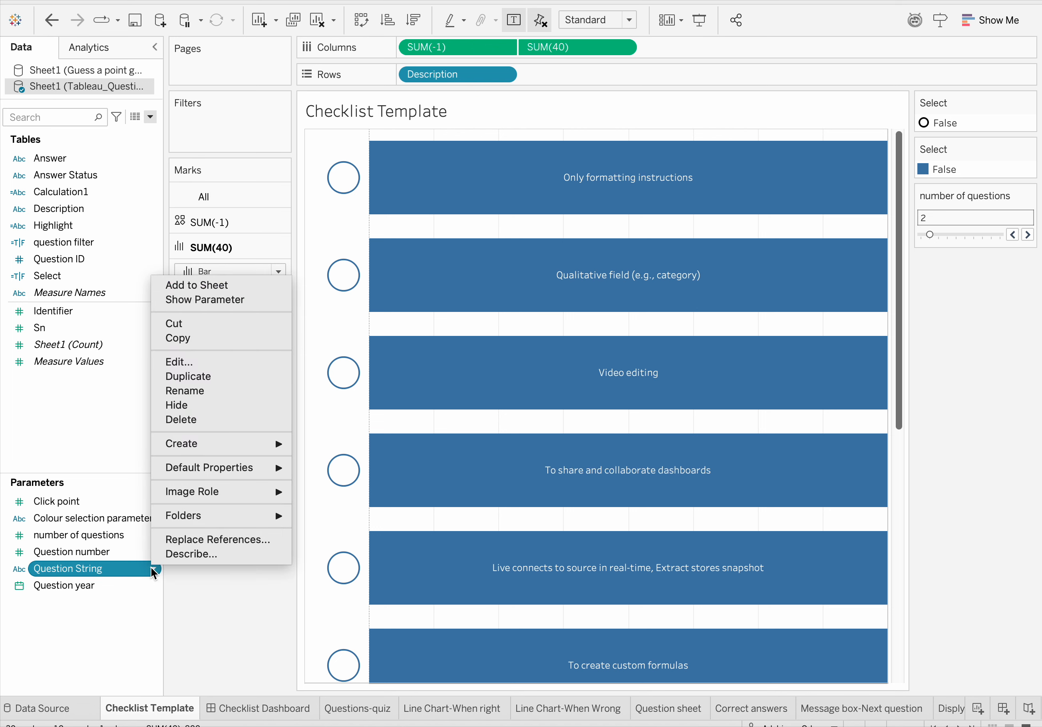
left_click(185, 362)
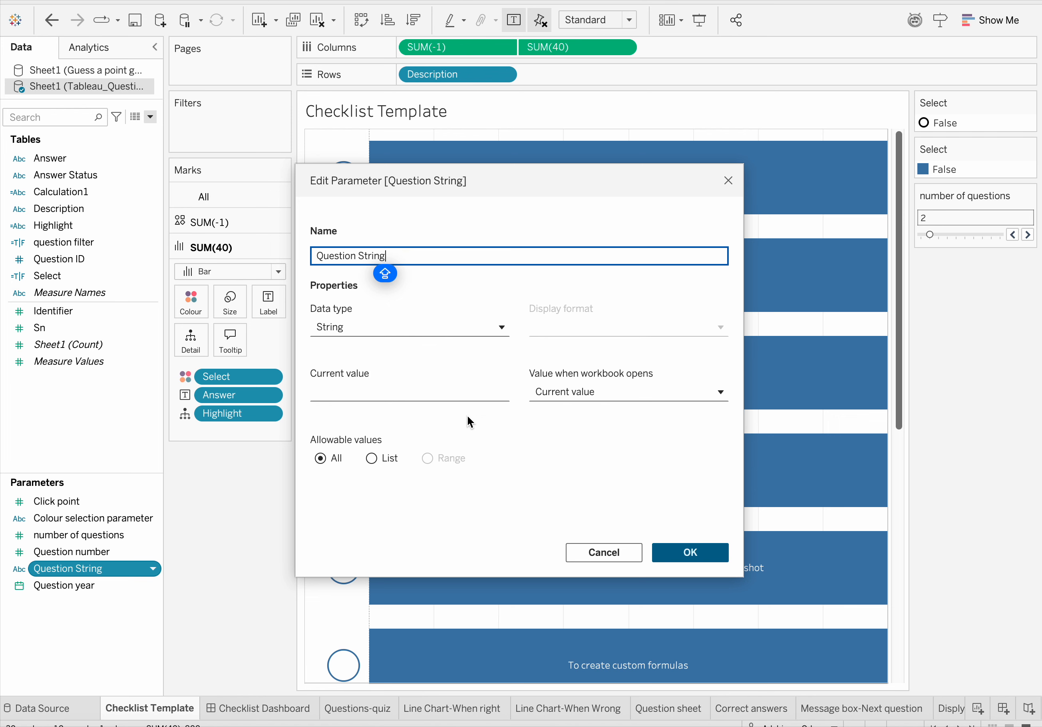
left_click(669, 552)
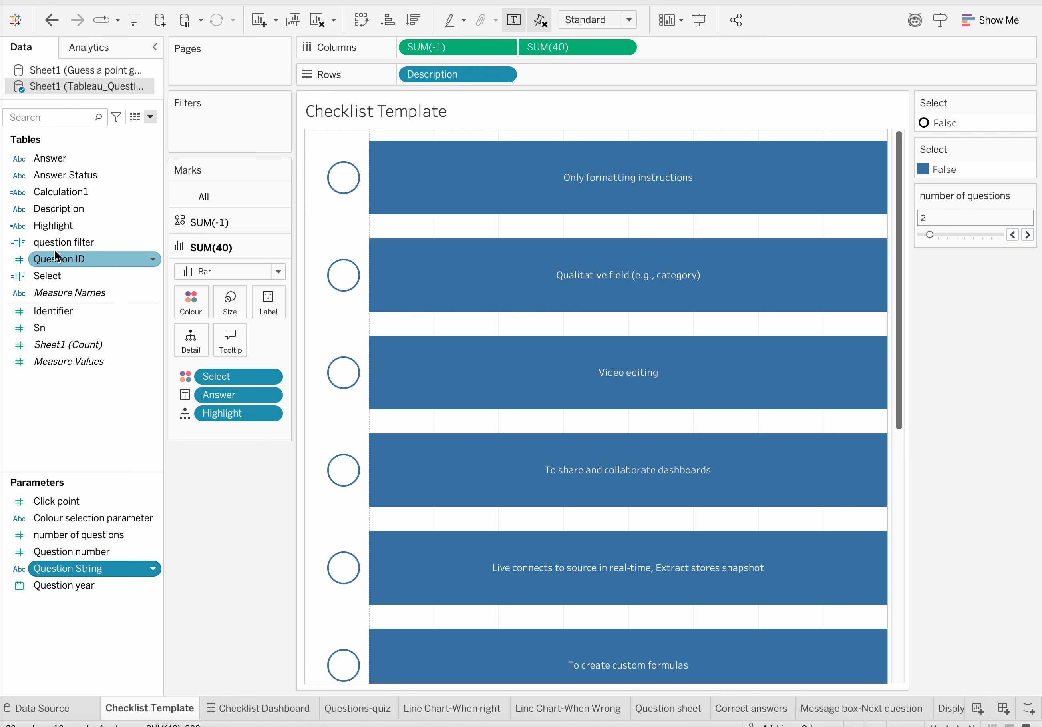
In the Highlight calculation, replace [Description] with [Answer] inside the CONTAINS and REPLACE functions
left_click(153, 226)
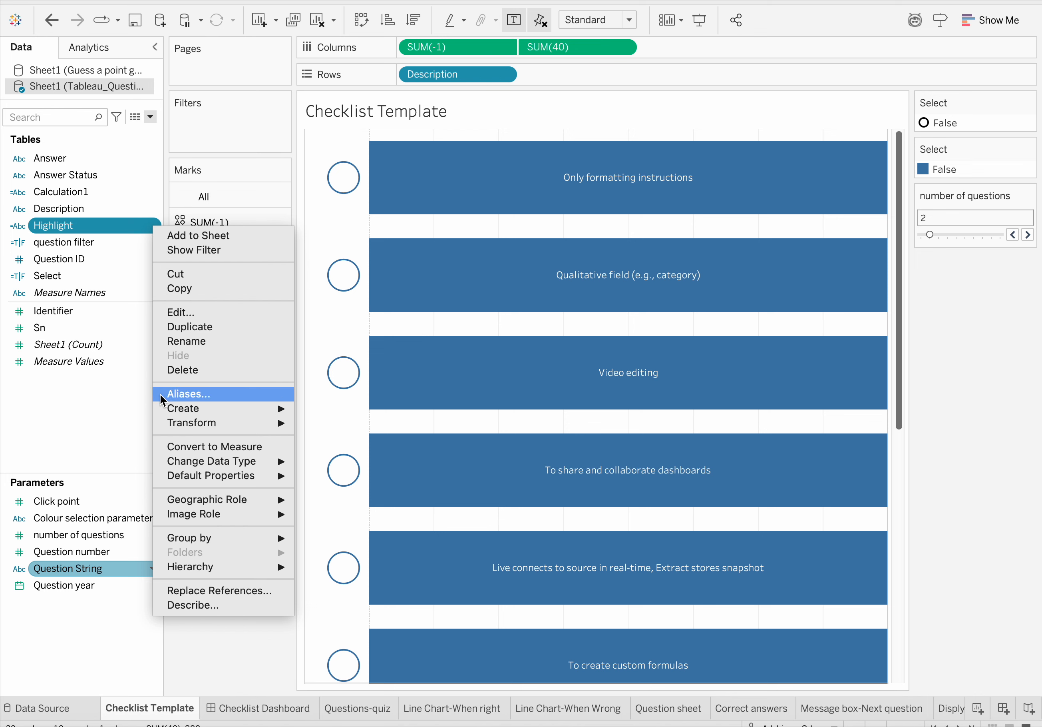
mouse_move(194, 409)
left_click(196, 312)
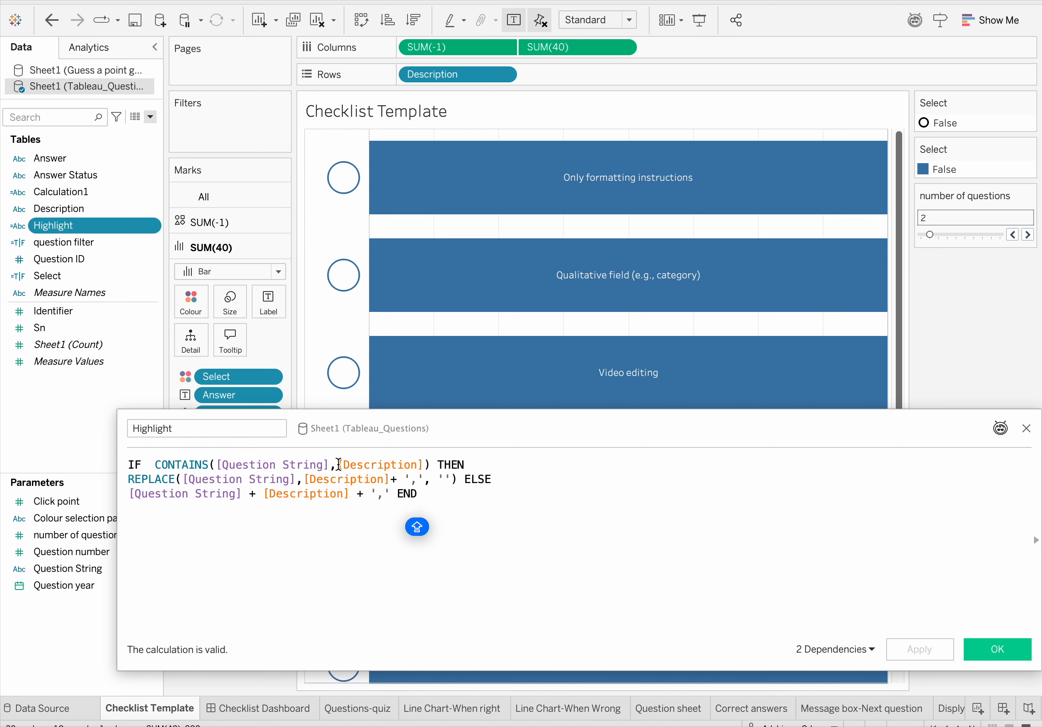
left_click_drag(338, 464, 422, 467)
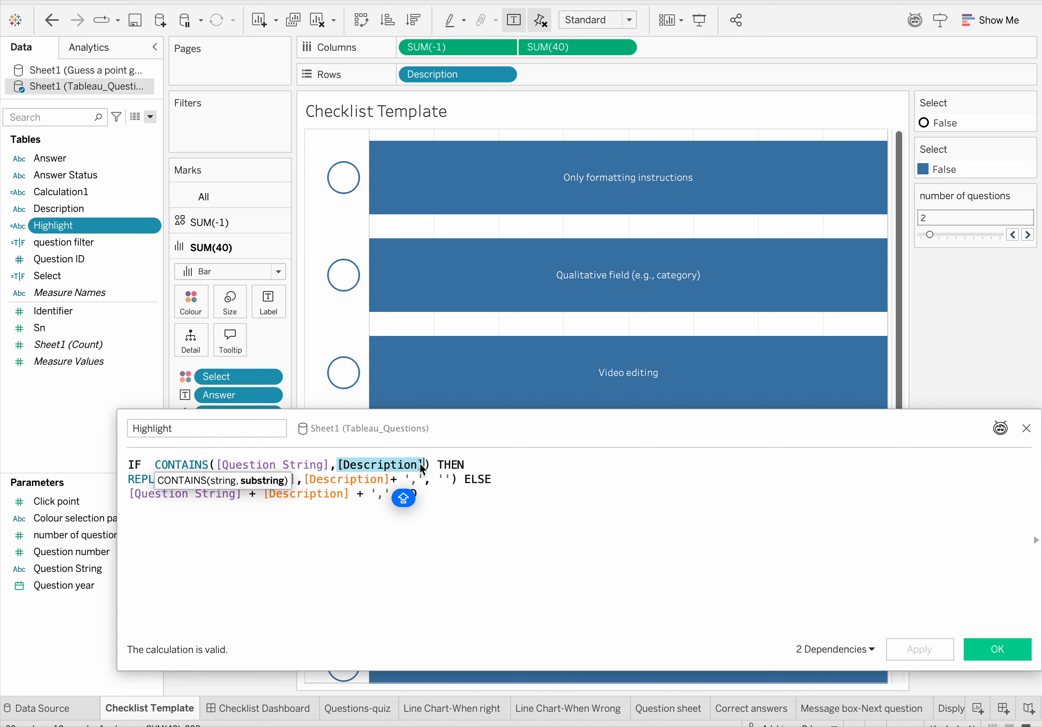
mouse_move(564, 273)
type("AN")
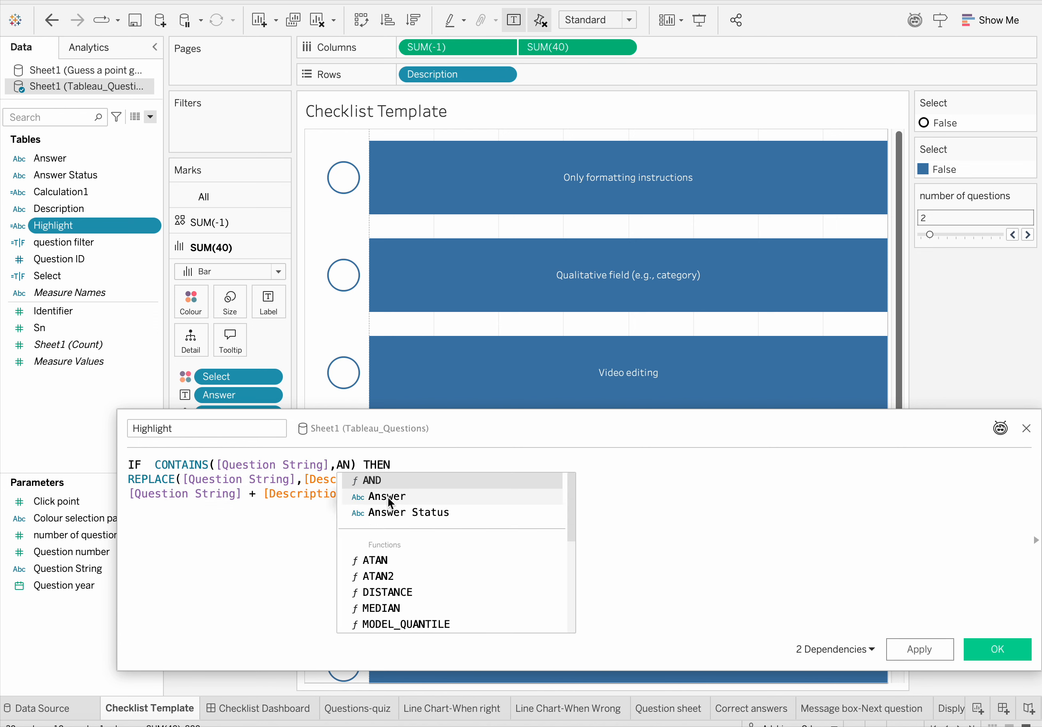
left_click(383, 495)
left_click_drag(301, 476, 389, 479)
type("AN+ ',', '') ELSE")
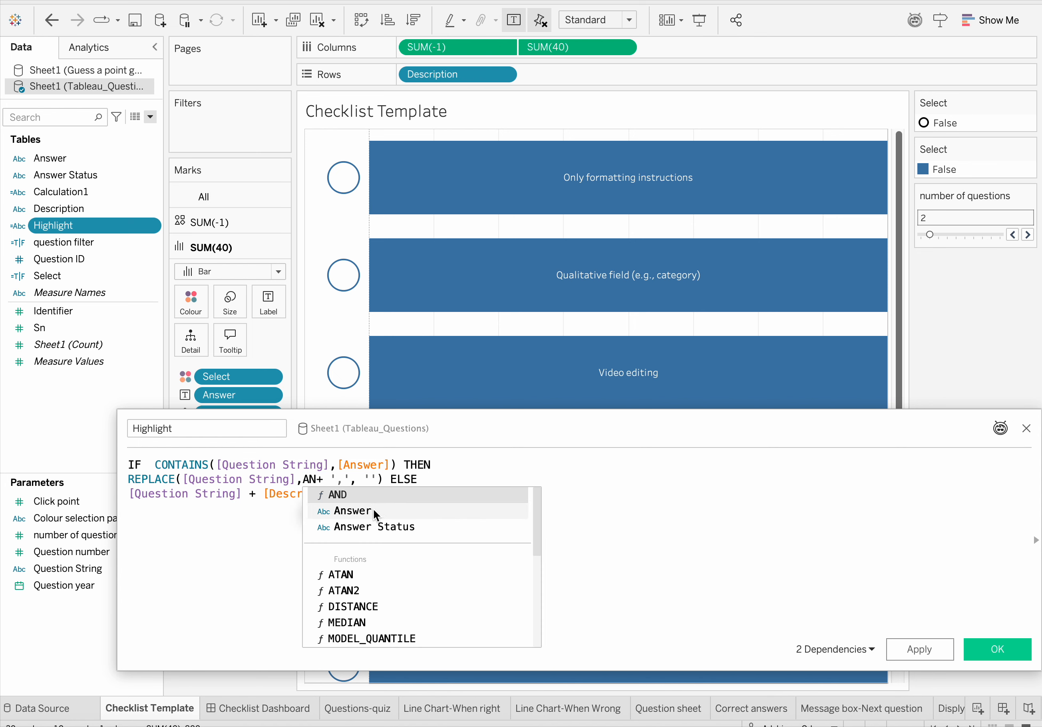
left_click(372, 509)
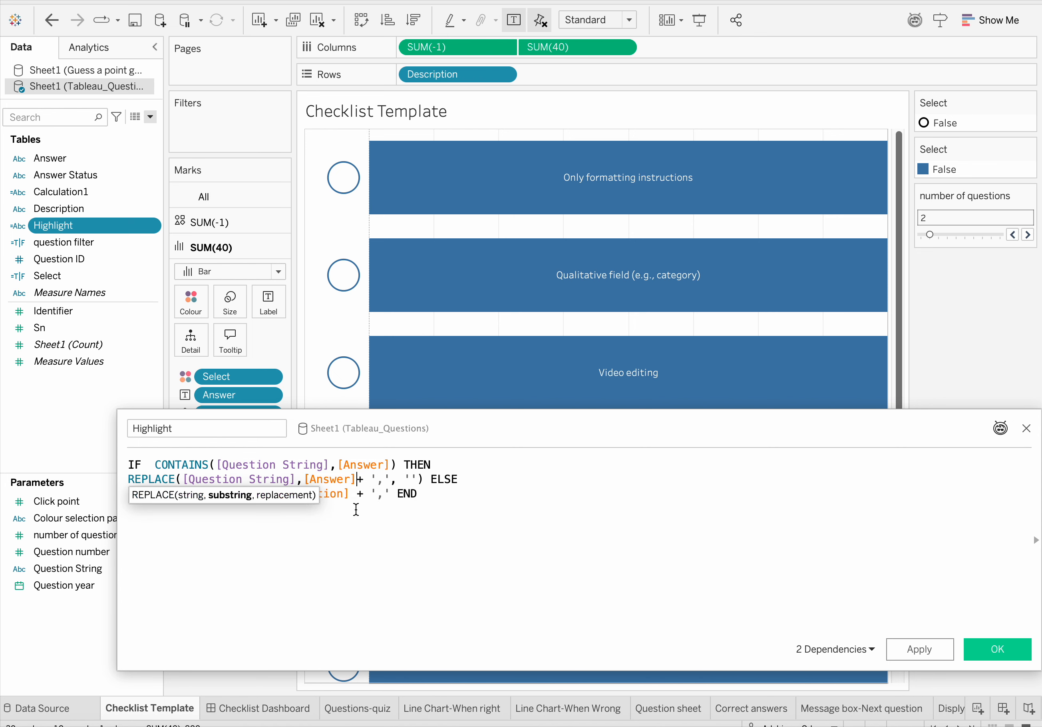
Replace [Description] with [Answer] in the ELSE branch of the Highlight calculation and save the formula
left_click_drag(263, 495, 351, 497)
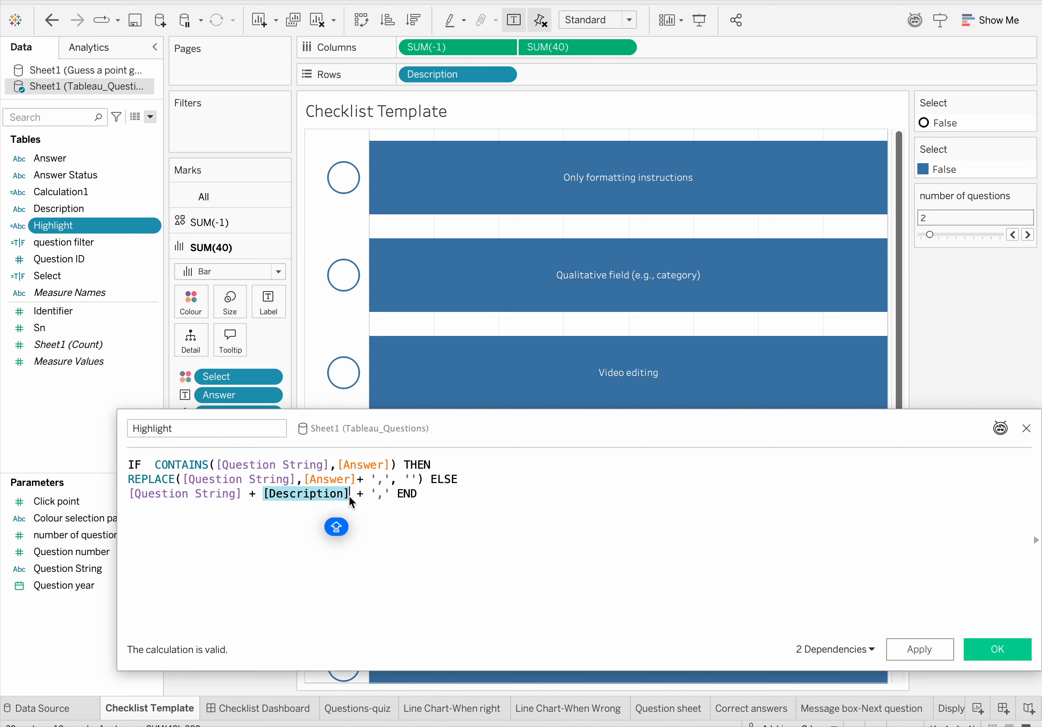
type("AI")
type("N")
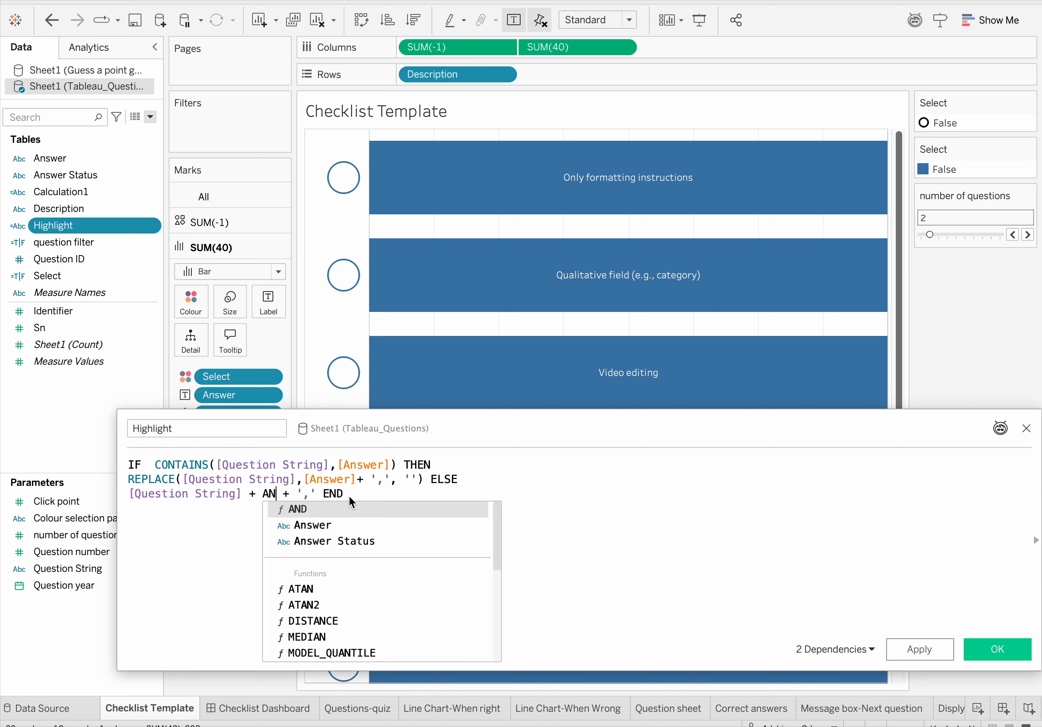
left_click(317, 528)
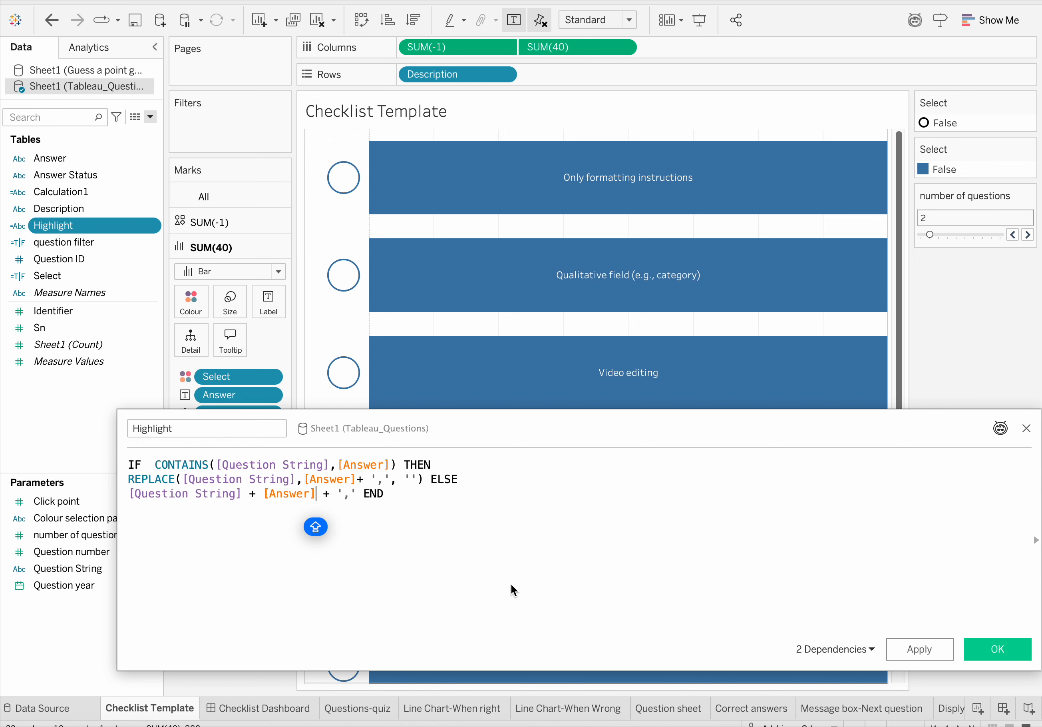
left_click(924, 649)
left_click(995, 652)
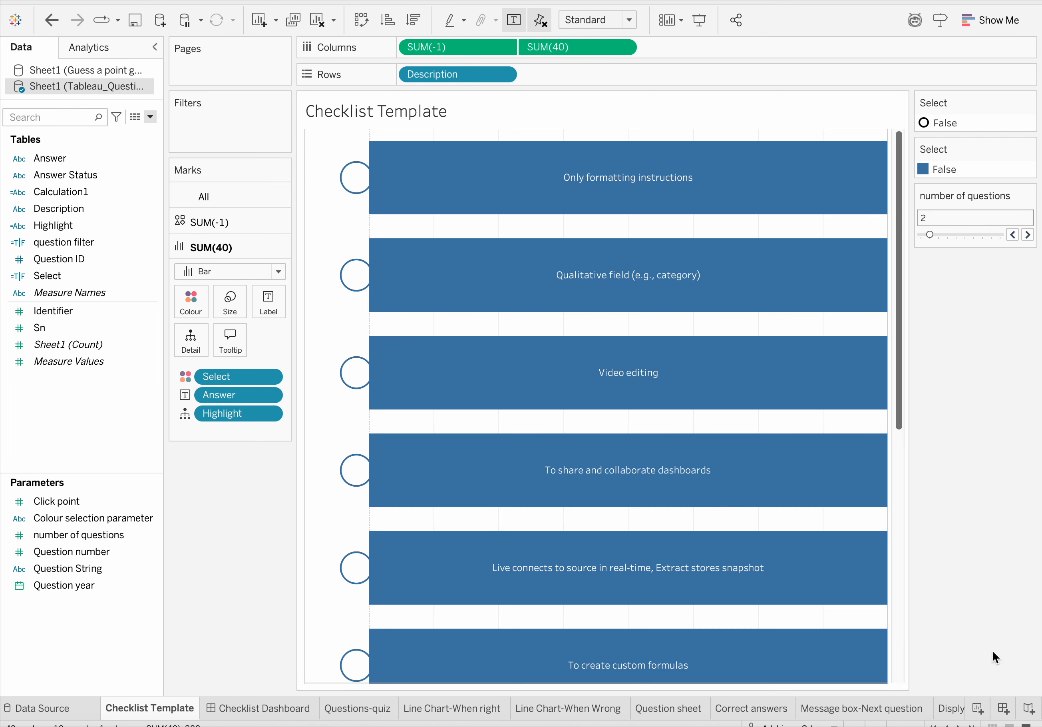
Look through the answer bars on the Checklist Template sheet and reduce the size of the SUM(40) bars slightly
scroll(703, 601, "down", 5)
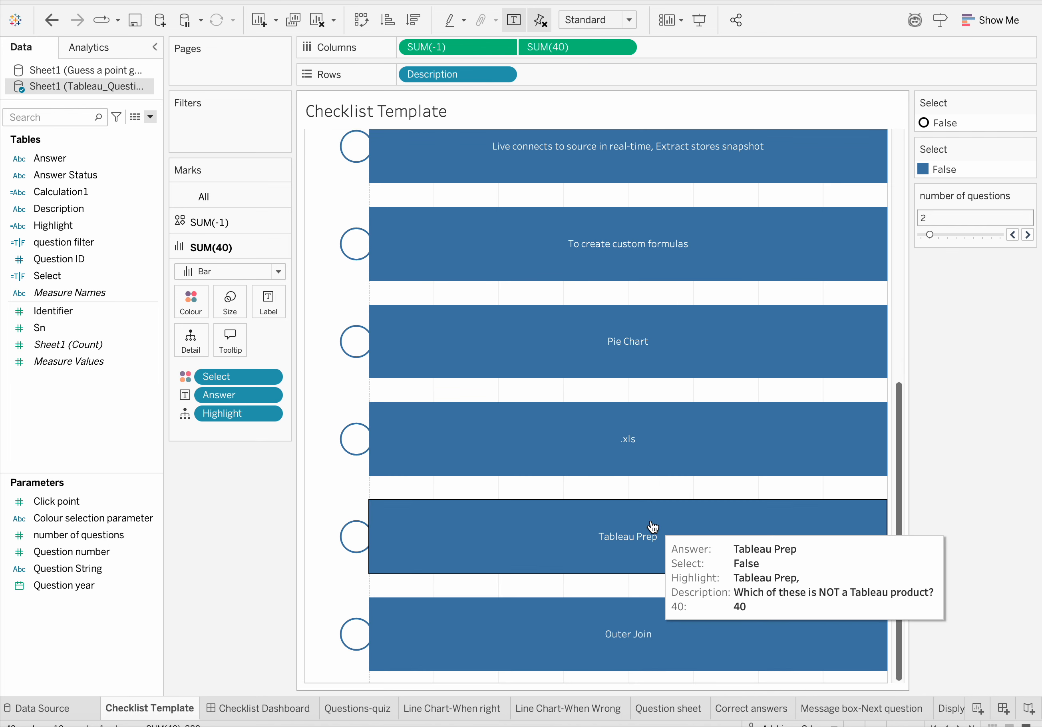
scroll(653, 528, "up", 5)
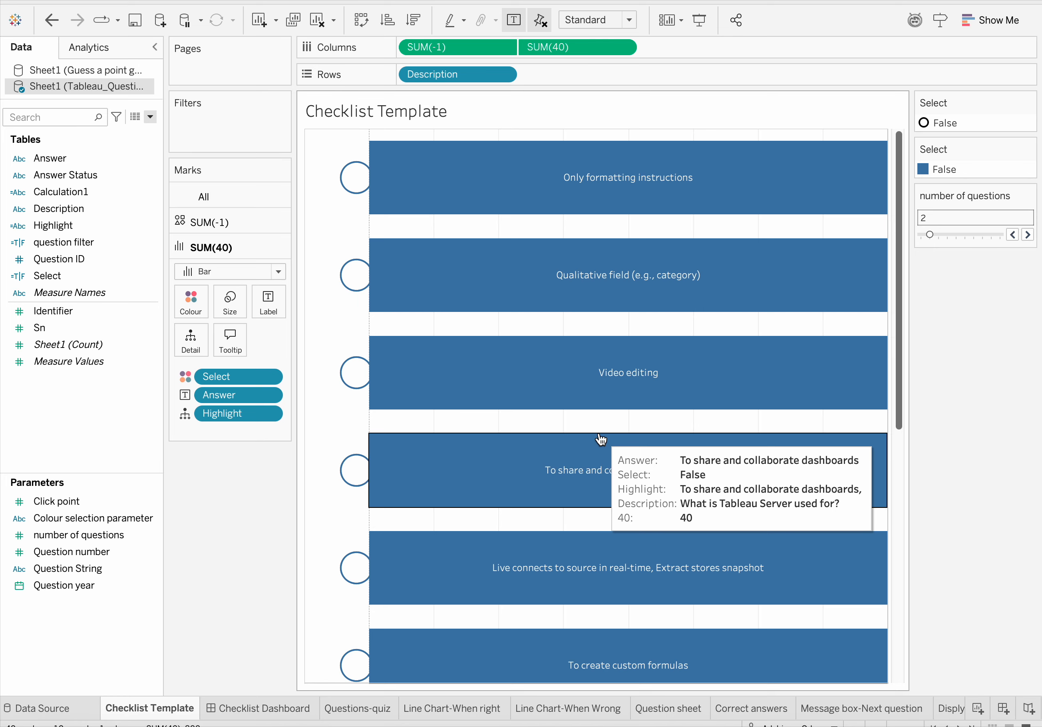
scroll(601, 439, "down", 2)
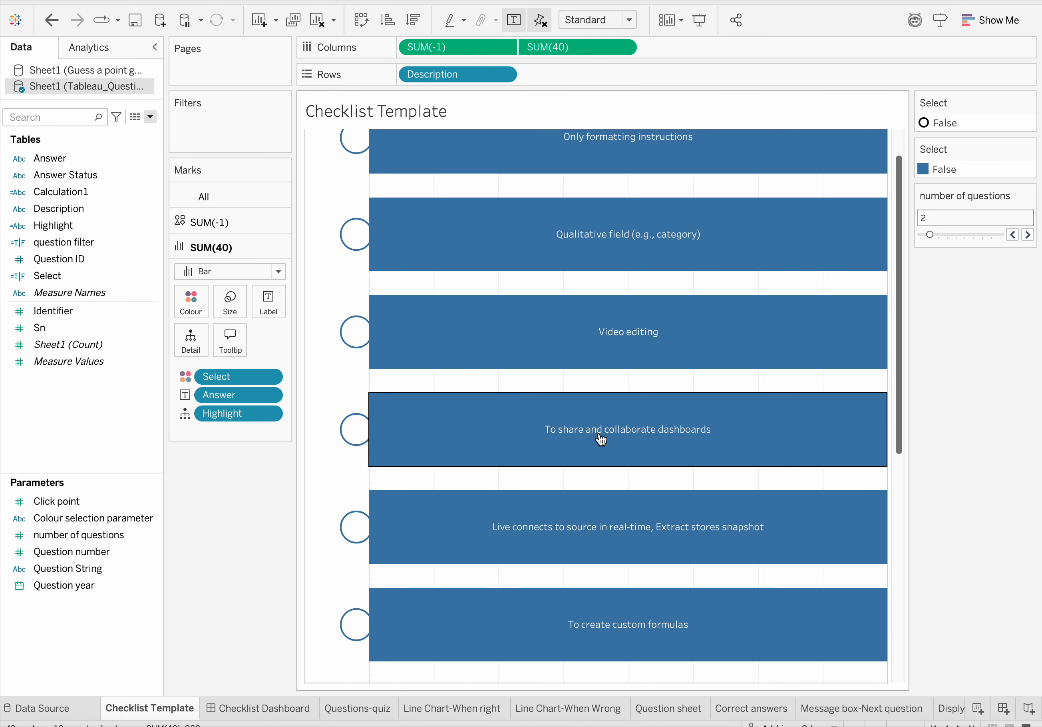
scroll(601, 439, "up", 2)
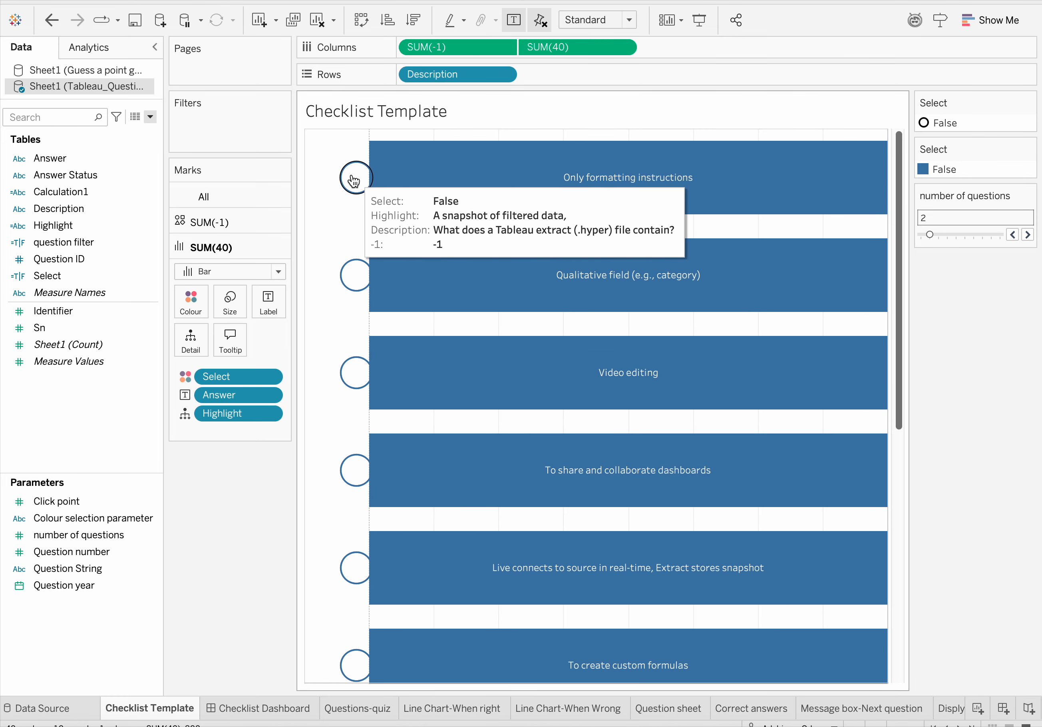
left_click(234, 304)
left_click_drag(320, 322, 301, 322)
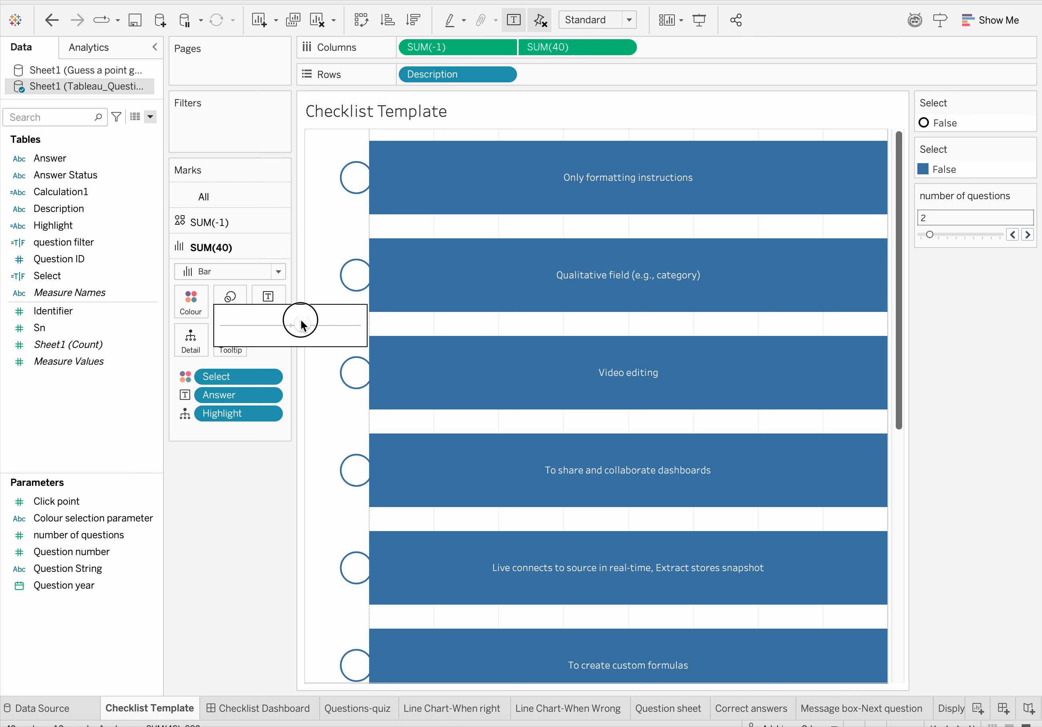
left_click(273, 478)
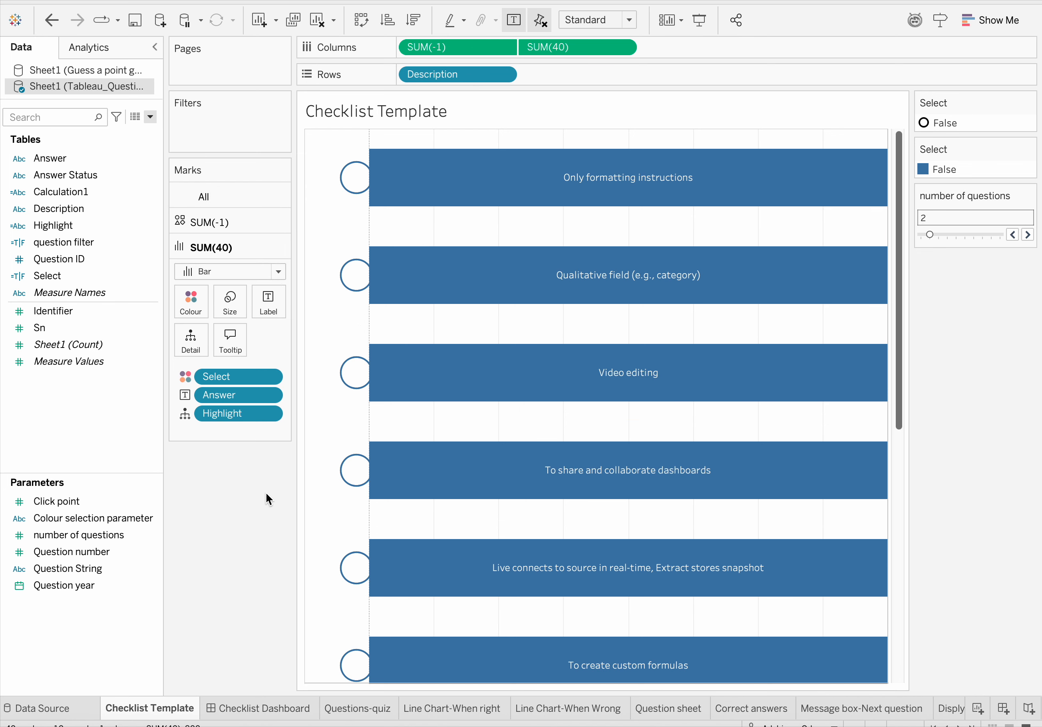
Reduce the size of the SUM(-1) circle shapes slightly so they clear the answer bars
left_click(214, 222)
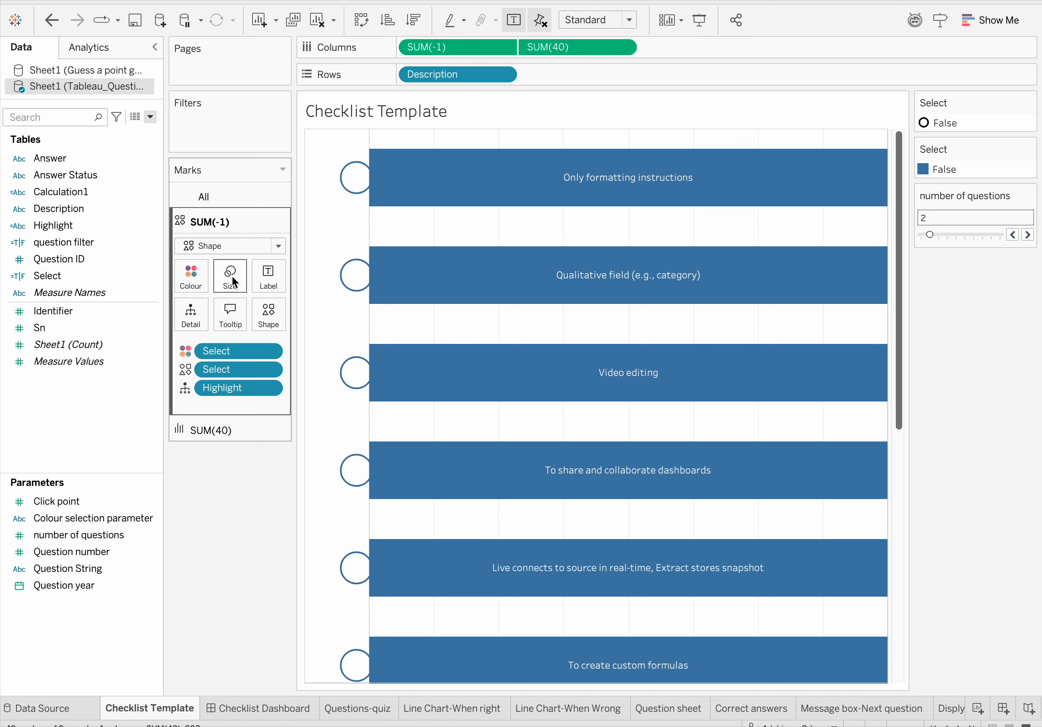
left_click(233, 276)
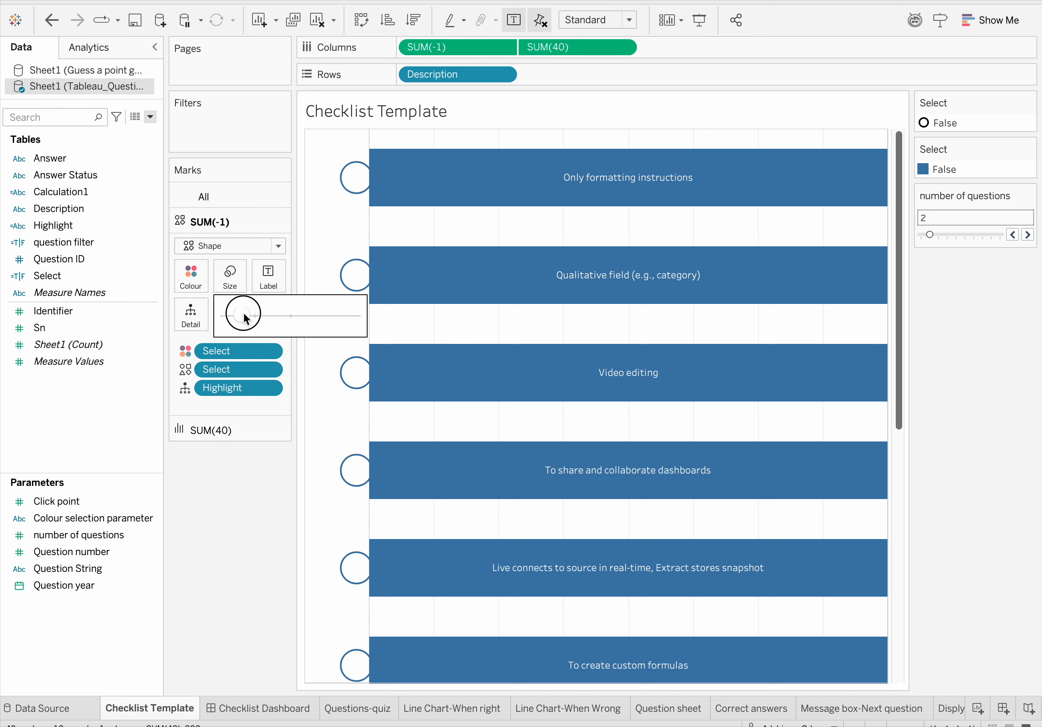
left_click_drag(243, 314, 247, 314)
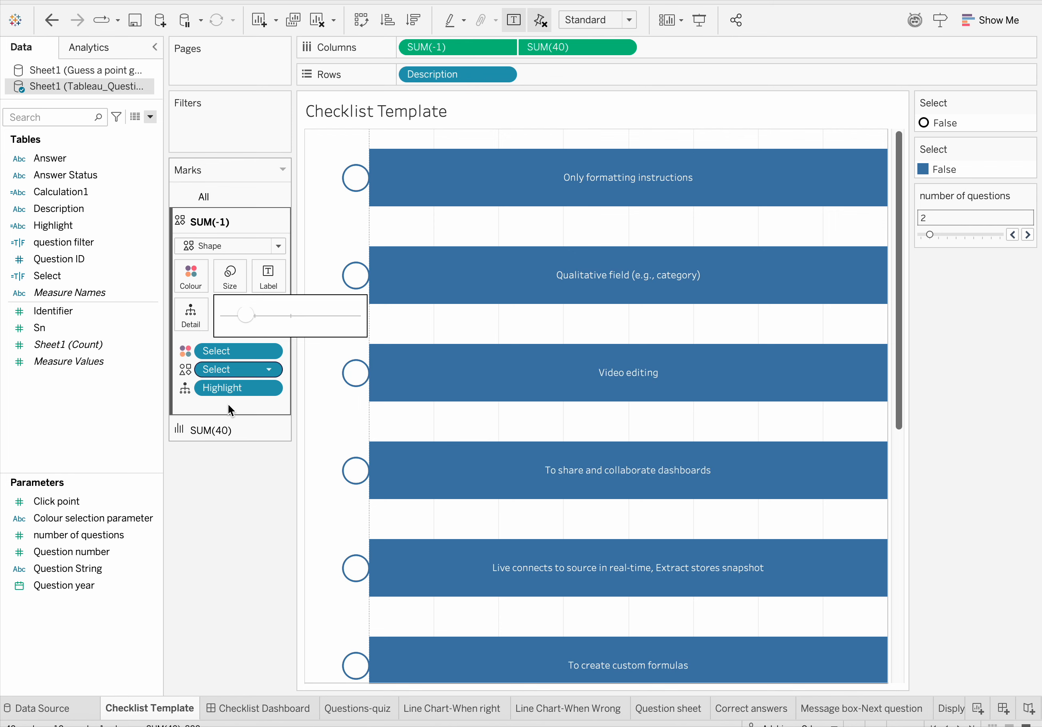
left_click(233, 495)
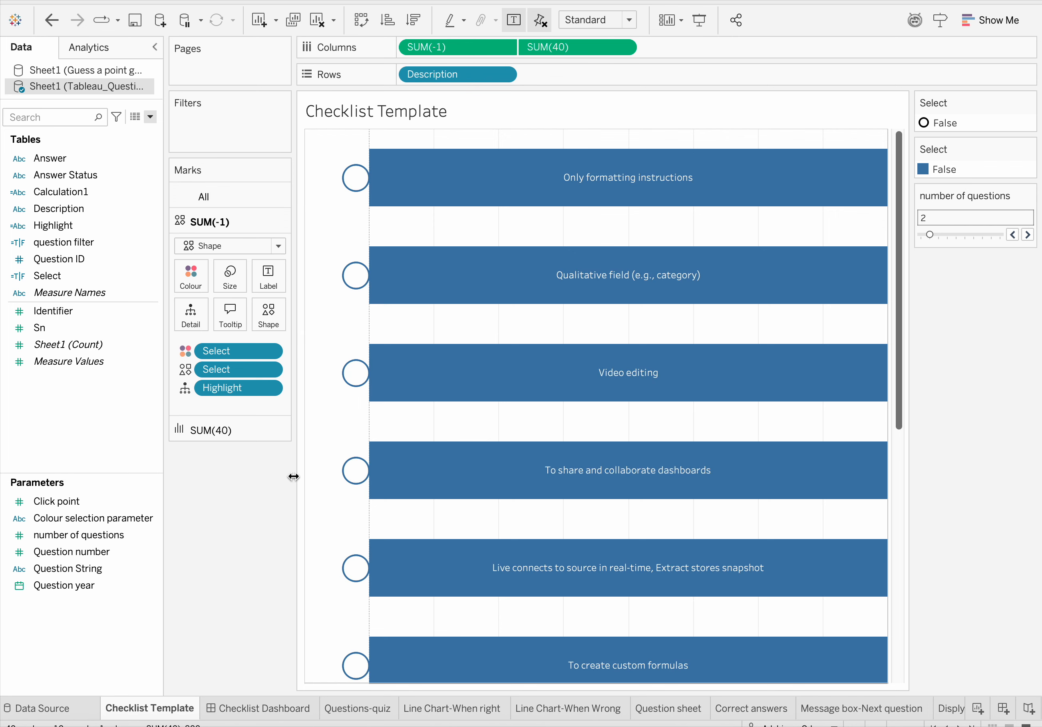
Open the Checklist Dashboard and test selecting the circle beside "Only formatting instructions"
left_click(225, 707)
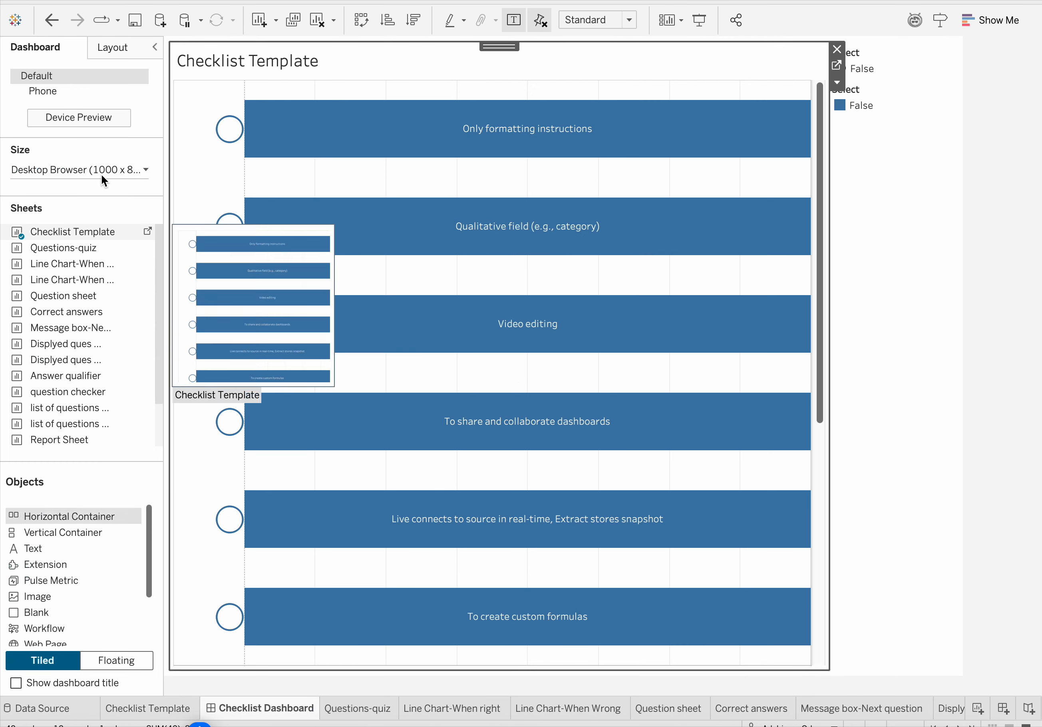
left_click(228, 132)
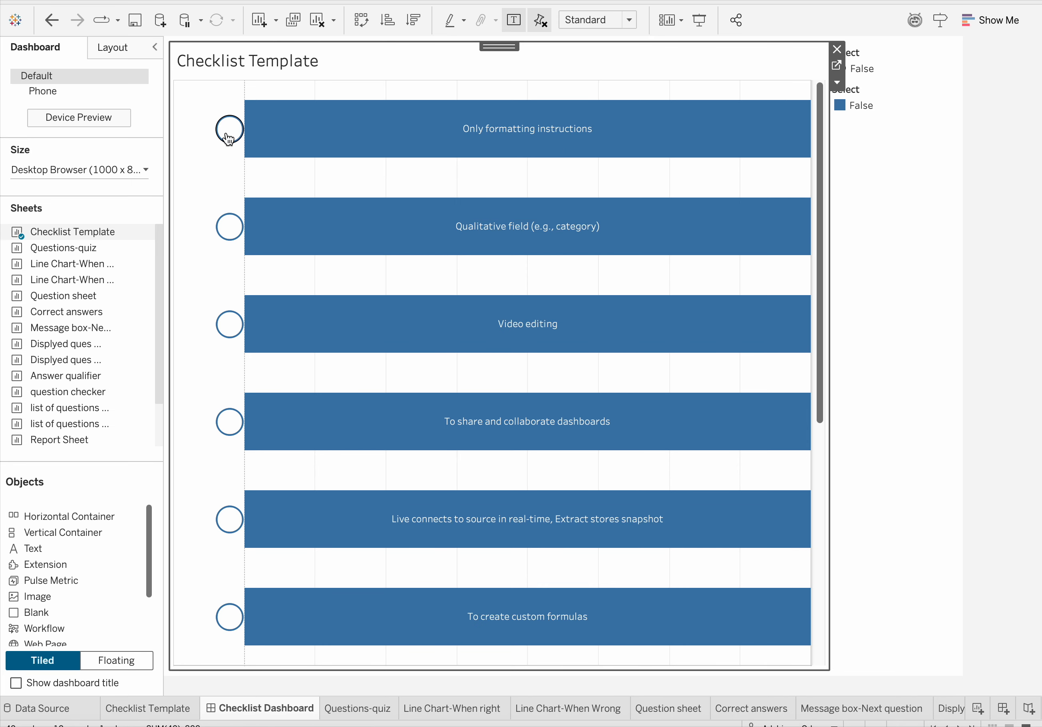
Filter the Checklist Template sheet to True values of question filter and set number of questions to 3
left_click(166, 708)
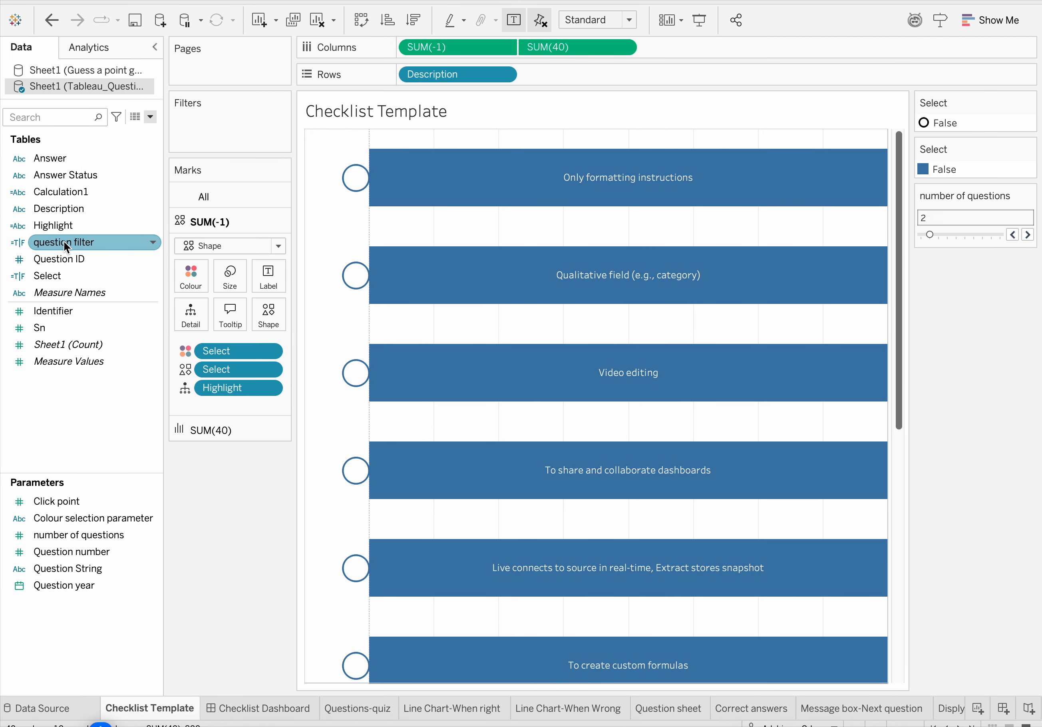
left_click_drag(68, 242, 223, 120)
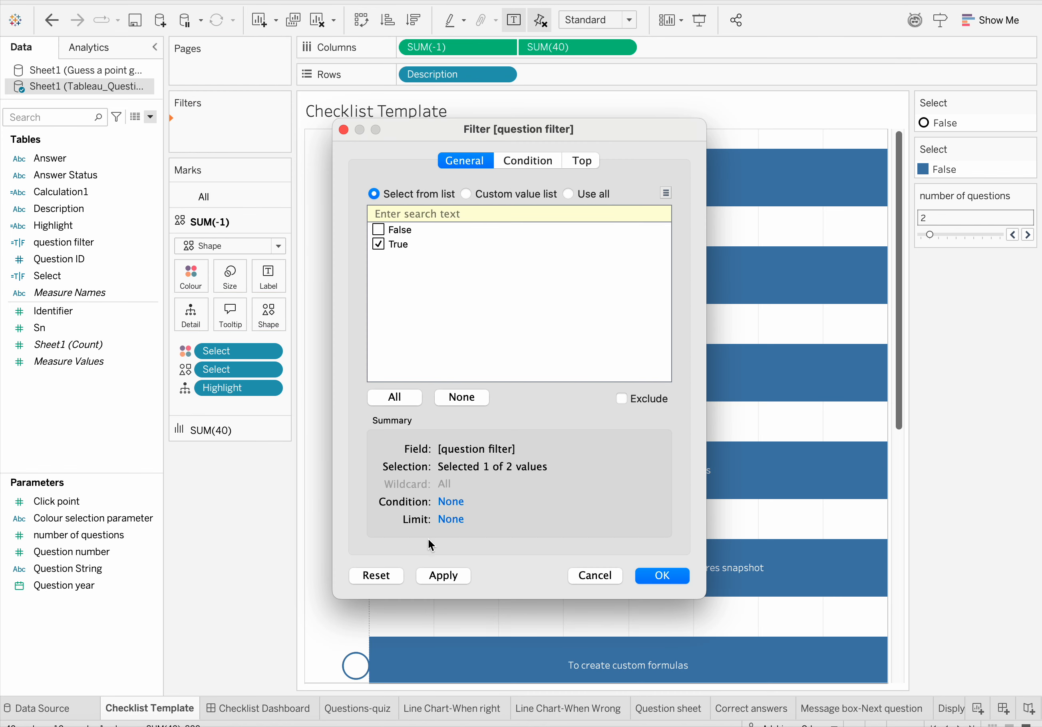
left_click(440, 577)
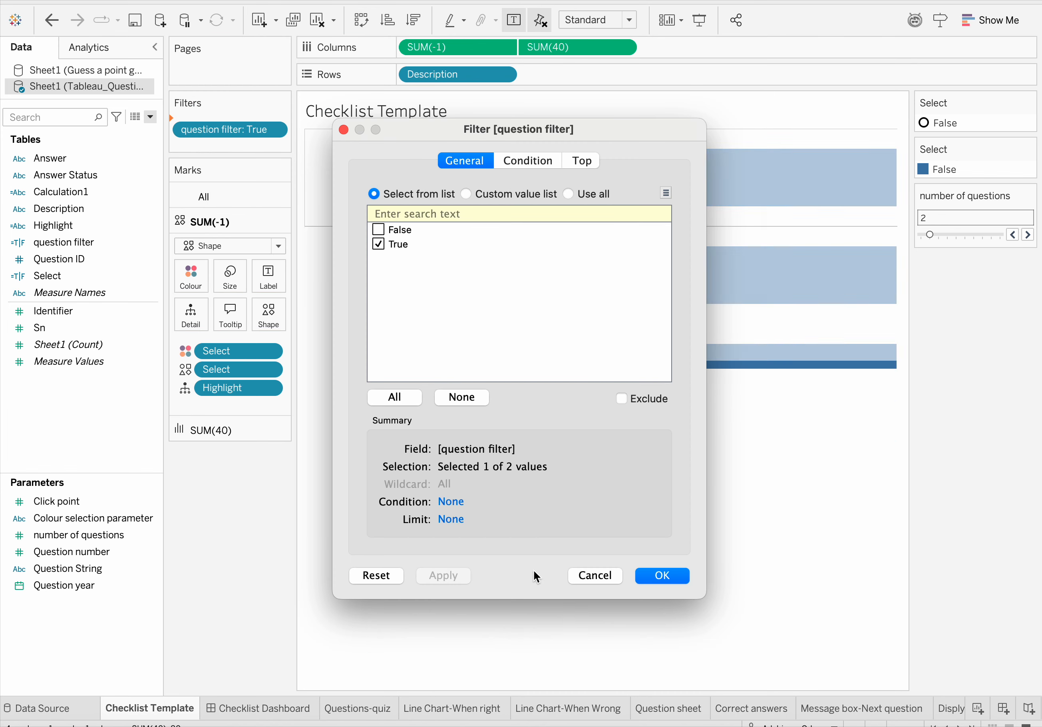
left_click(660, 576)
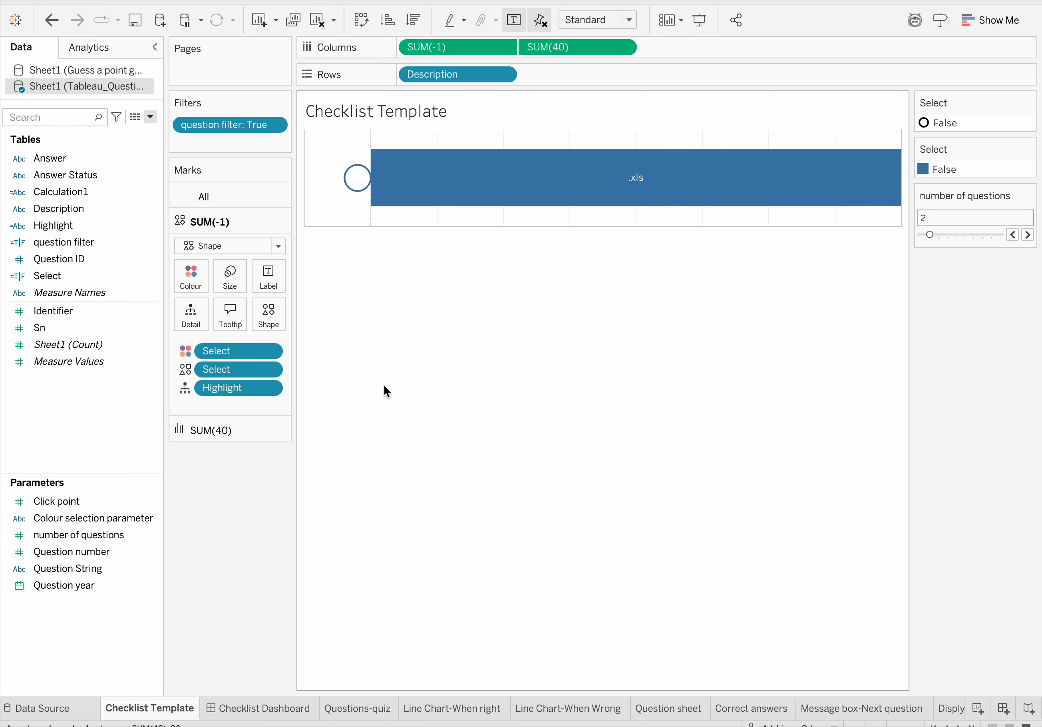
left_click(1028, 235)
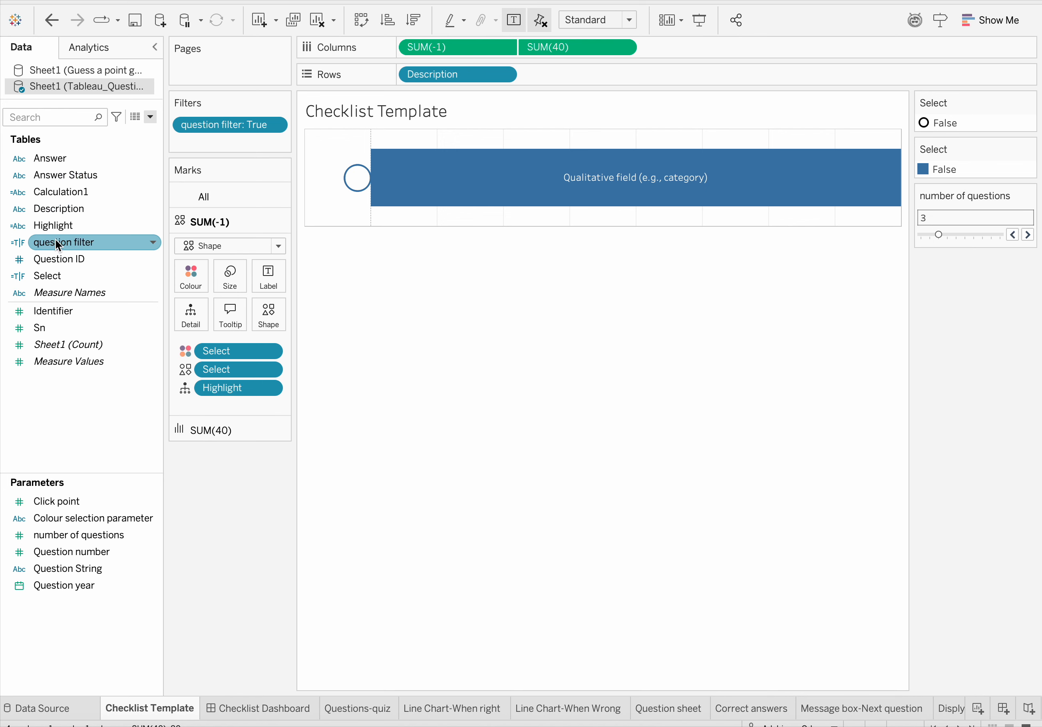
Replace [Description] with [Answer] in the Select calculation's CONTAINS function, then apply and save the formula
left_click(145, 275)
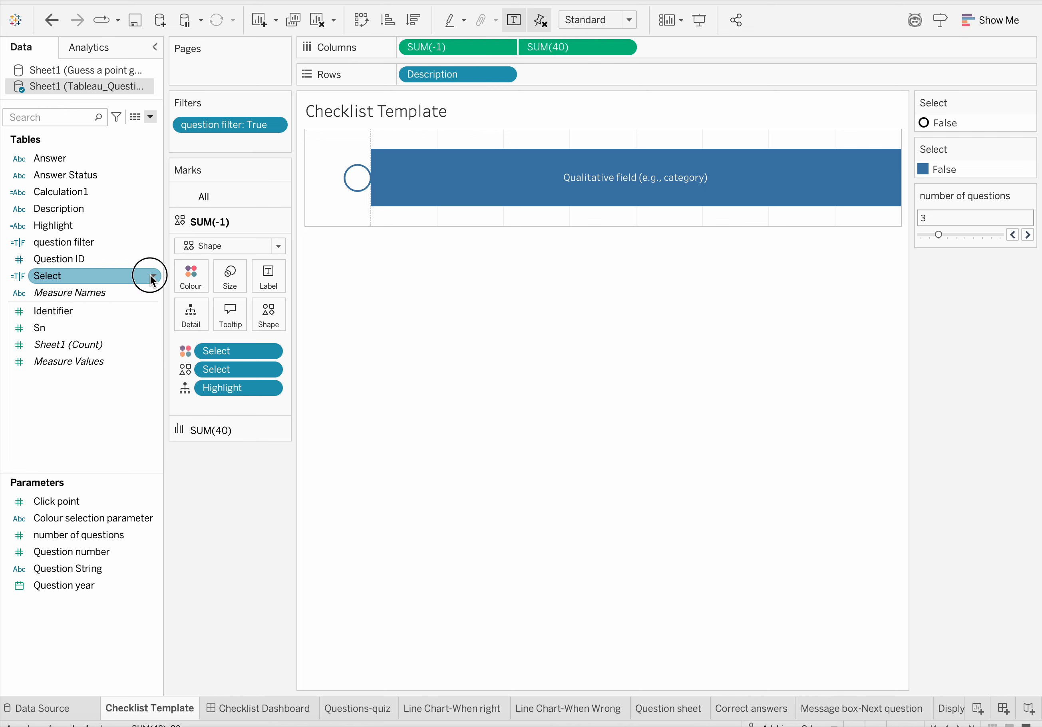
left_click(183, 362)
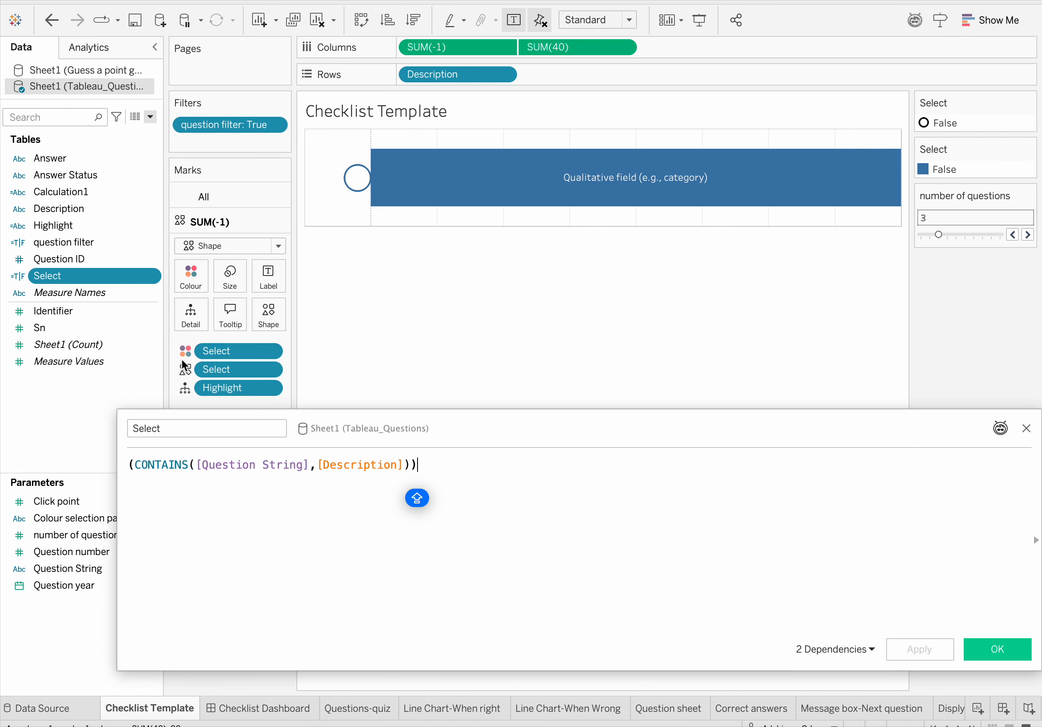
left_click(321, 465)
left_click_drag(321, 464, 399, 460)
type("AN")
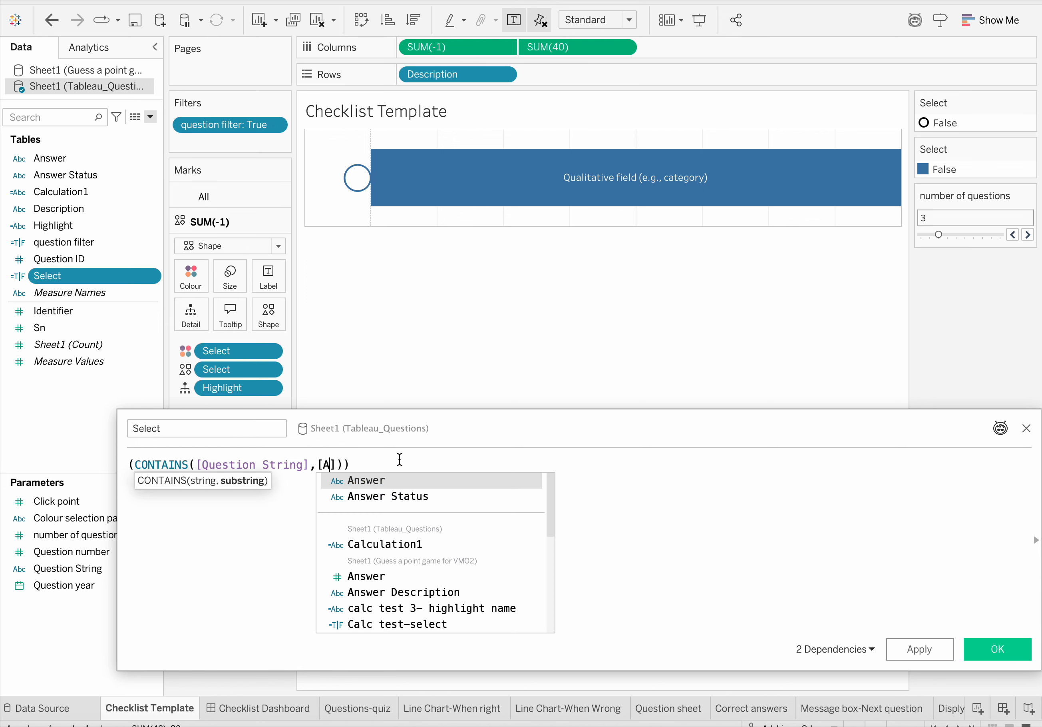
left_click(406, 481)
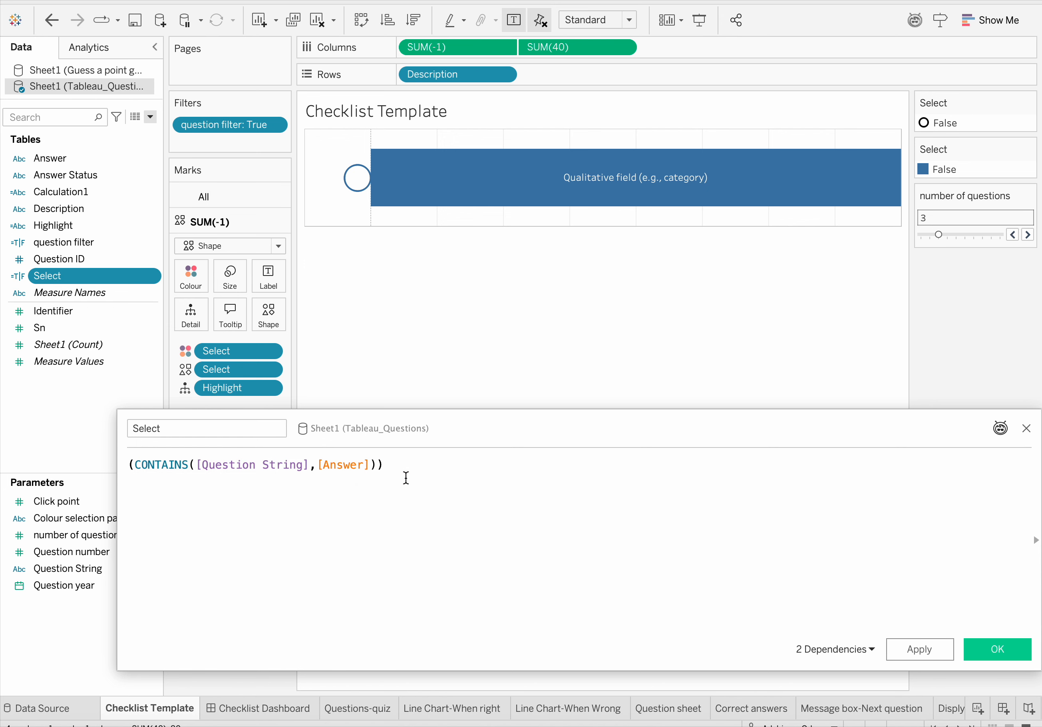
left_click(927, 647)
left_click(972, 652)
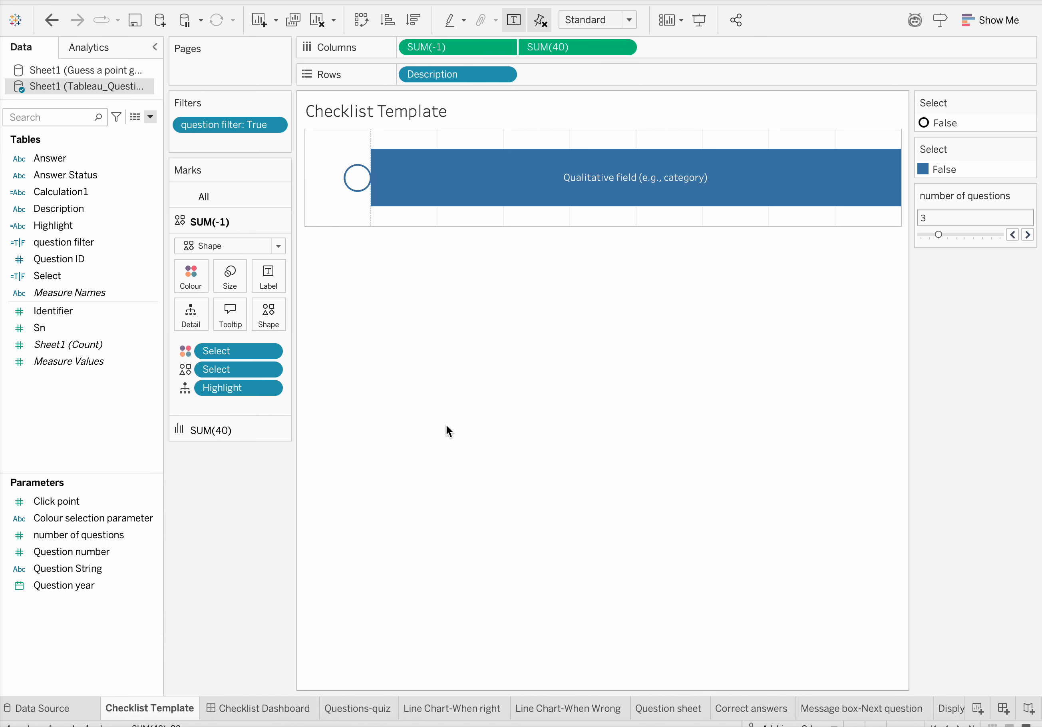
Test selecting and deselecting the answer circle on the Checklist Template sheet, then try it on the Checklist Dashboard
left_click(355, 188)
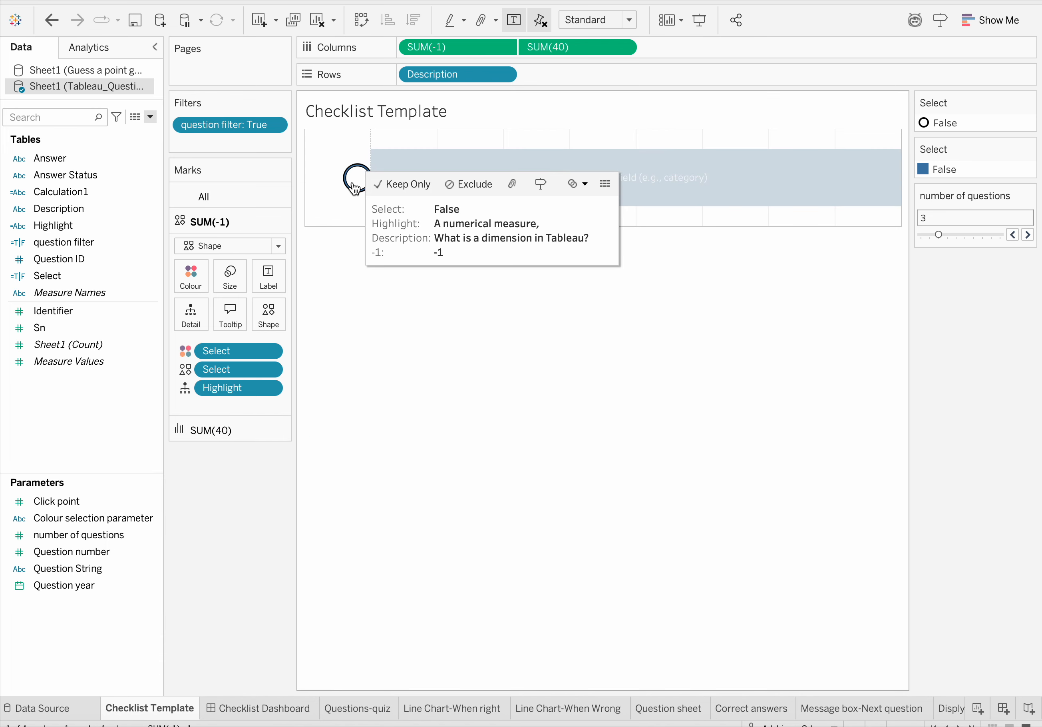
left_click(355, 188)
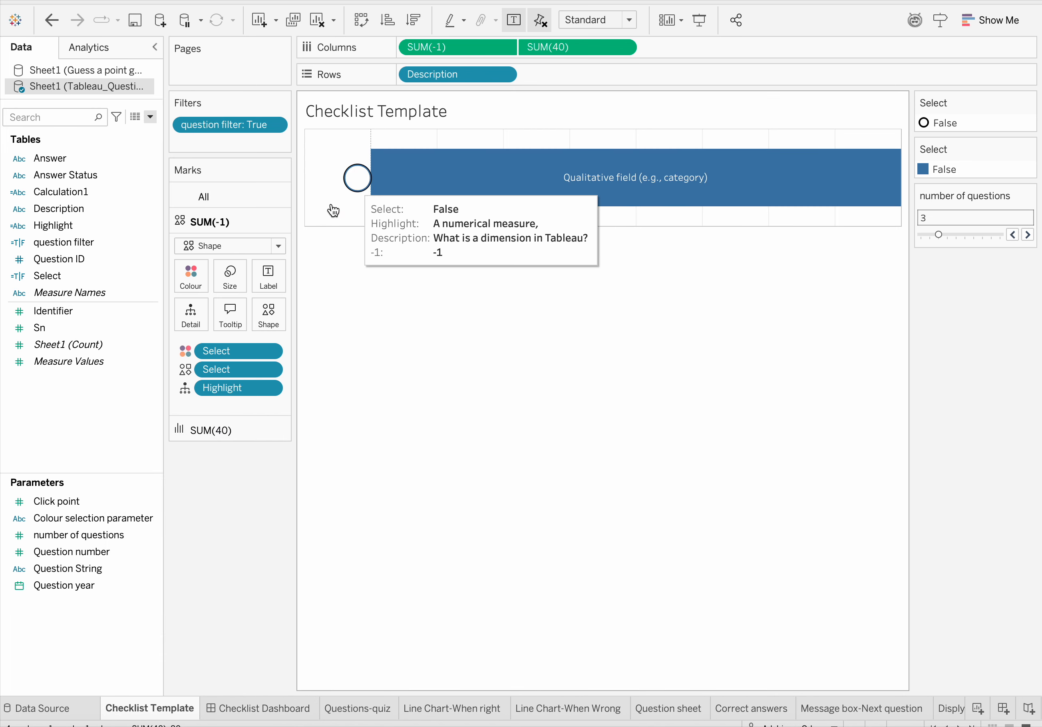
left_click(253, 708)
left_click(303, 151)
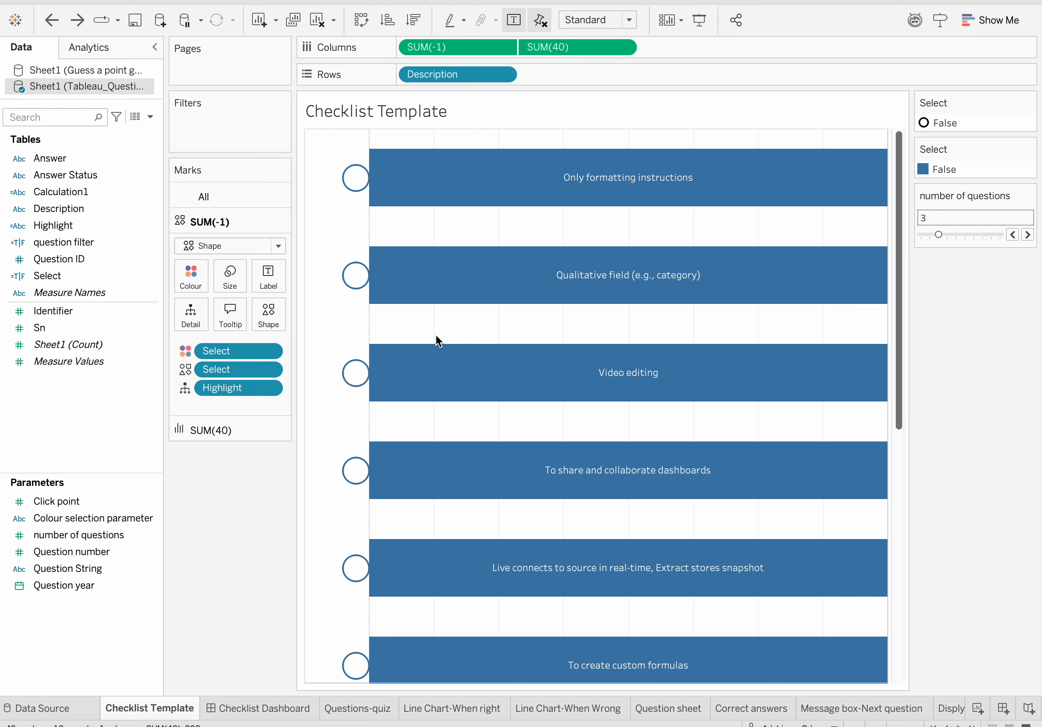
Add question filter to the Checklist Template sheet's filters again, keeping only True
scroll(458, 334, "down", 5)
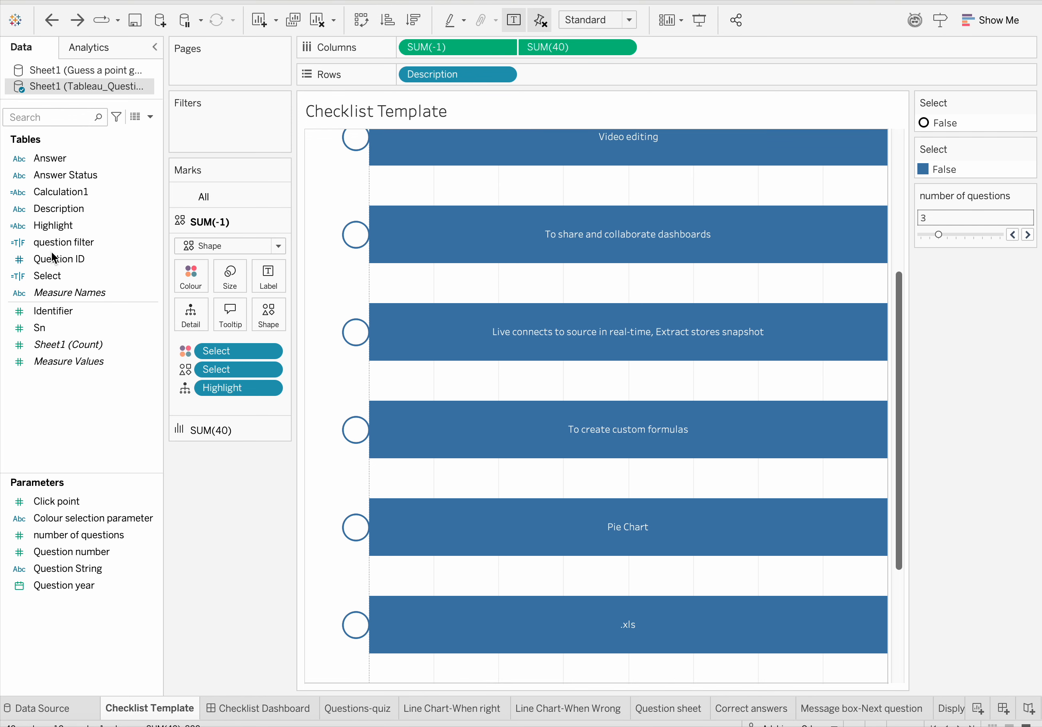
left_click_drag(54, 248, 200, 130)
left_click(377, 244)
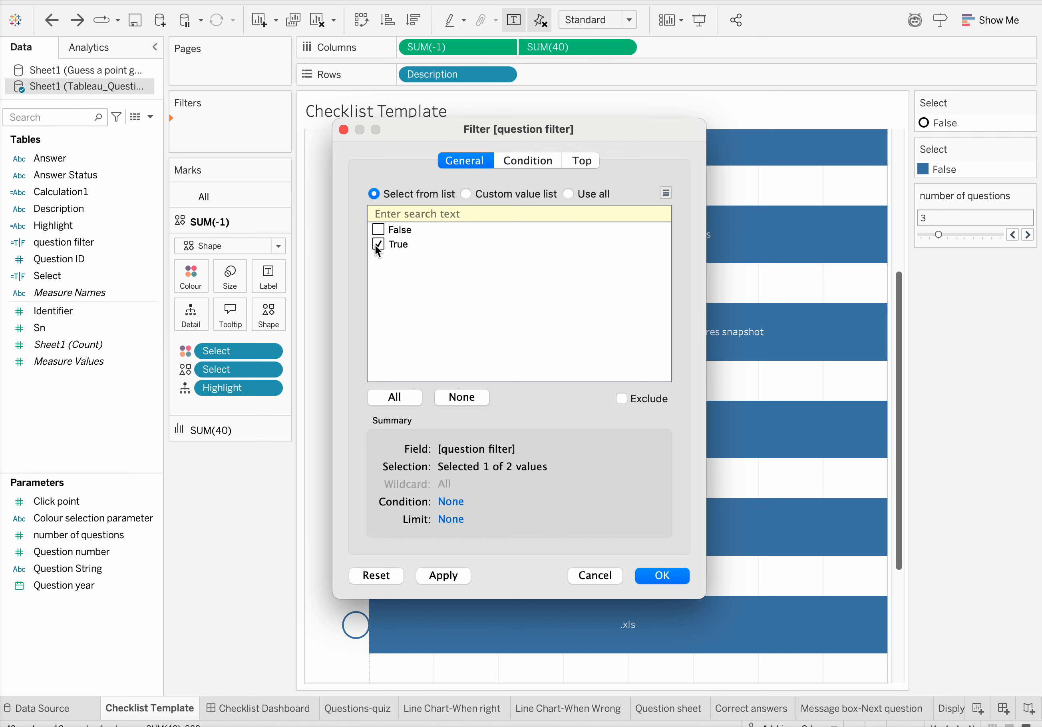
left_click(450, 578)
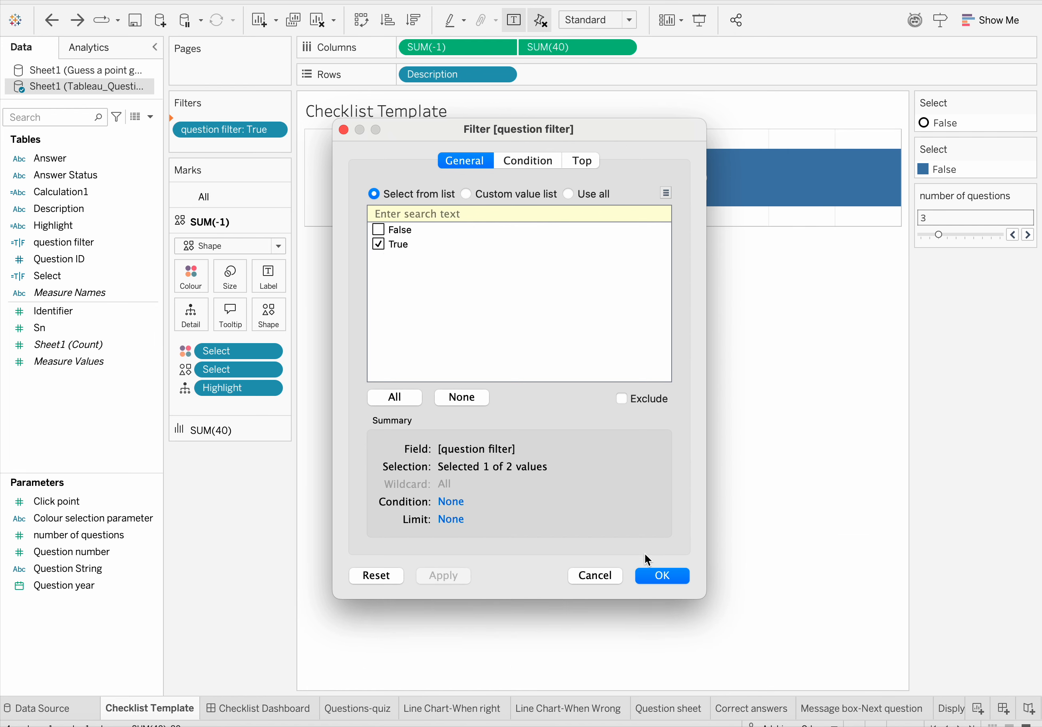
left_click(662, 576)
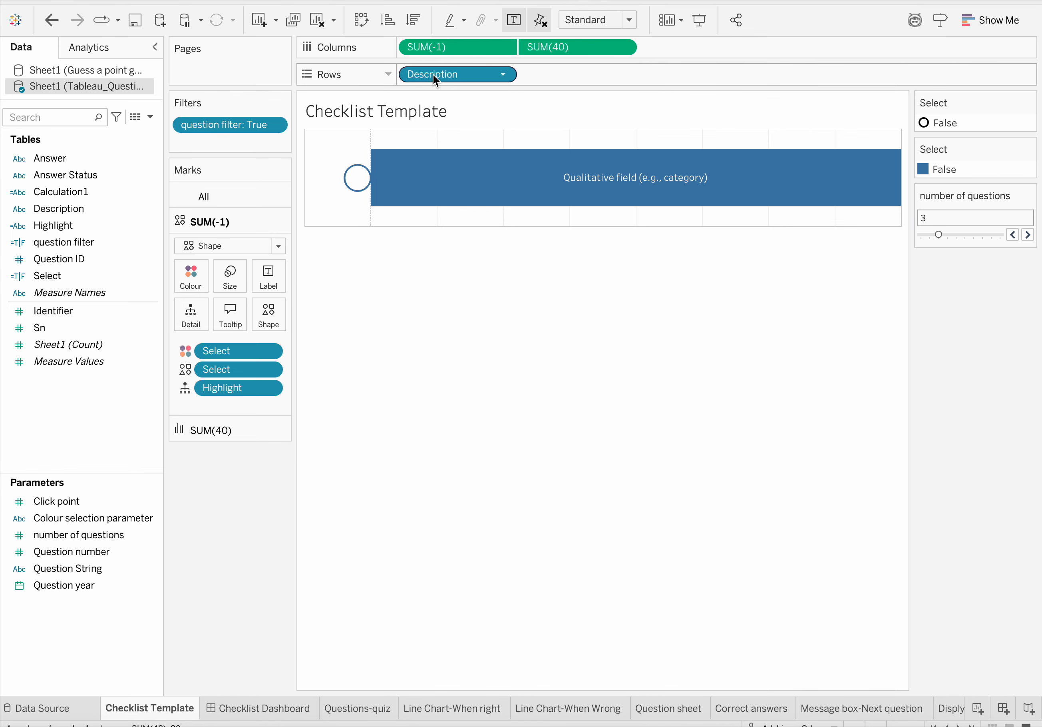
Replace Description with Answer as the row field of the Checklist Template sheet and inspect the answer bars
left_click_drag(436, 80, 227, 506)
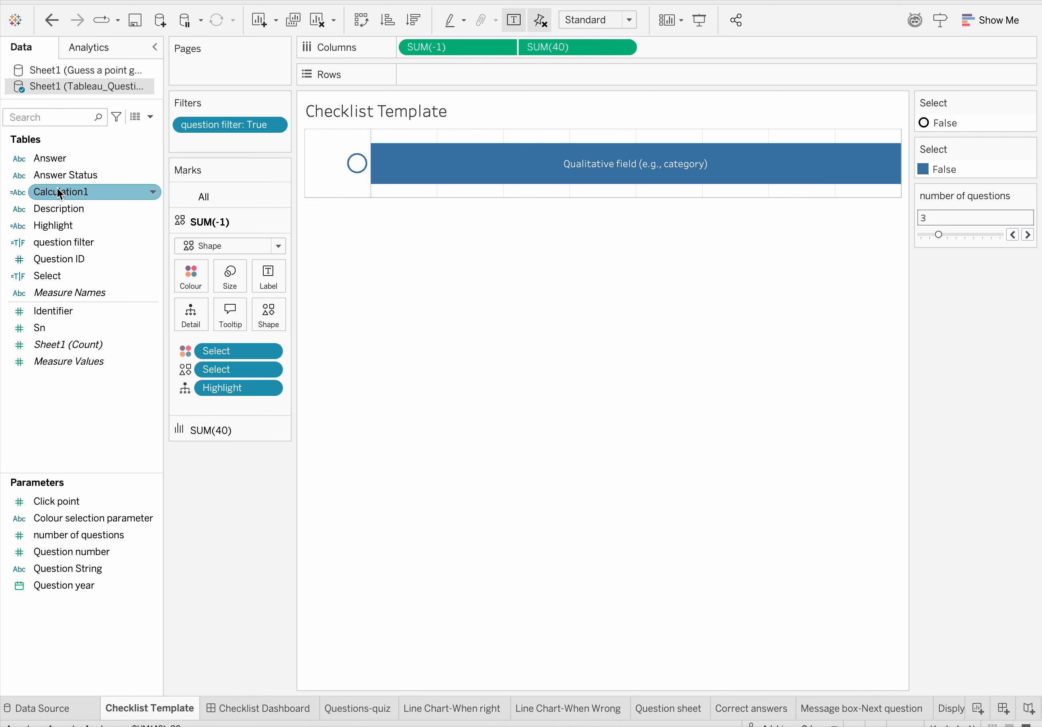
left_click_drag(50, 157, 416, 76)
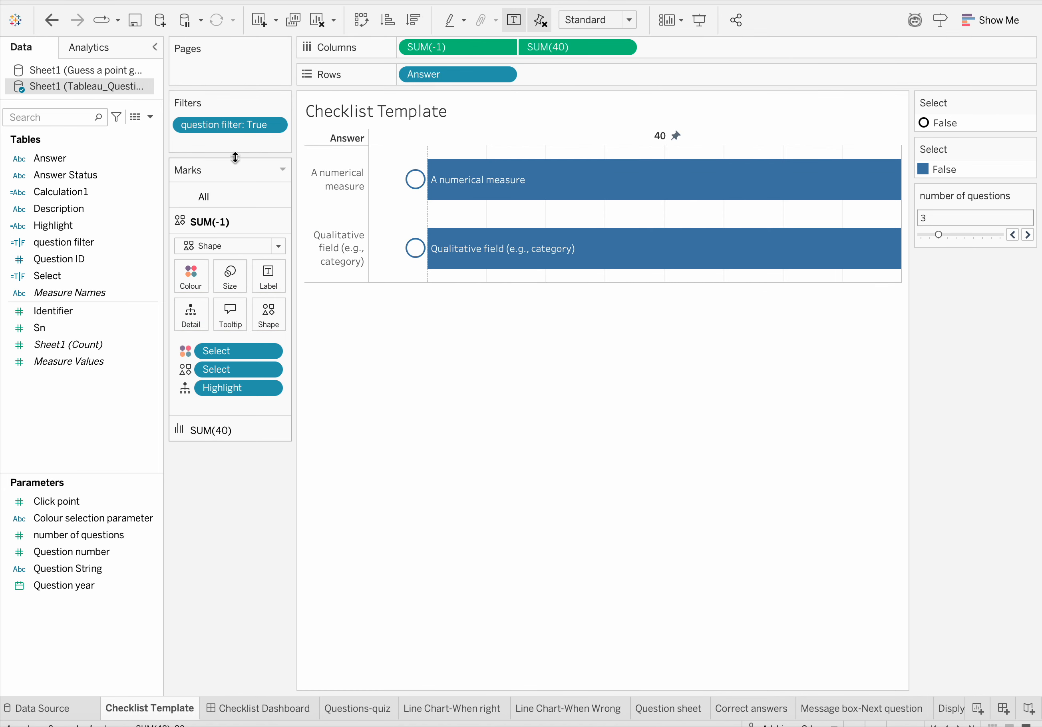
mouse_move(461, 236)
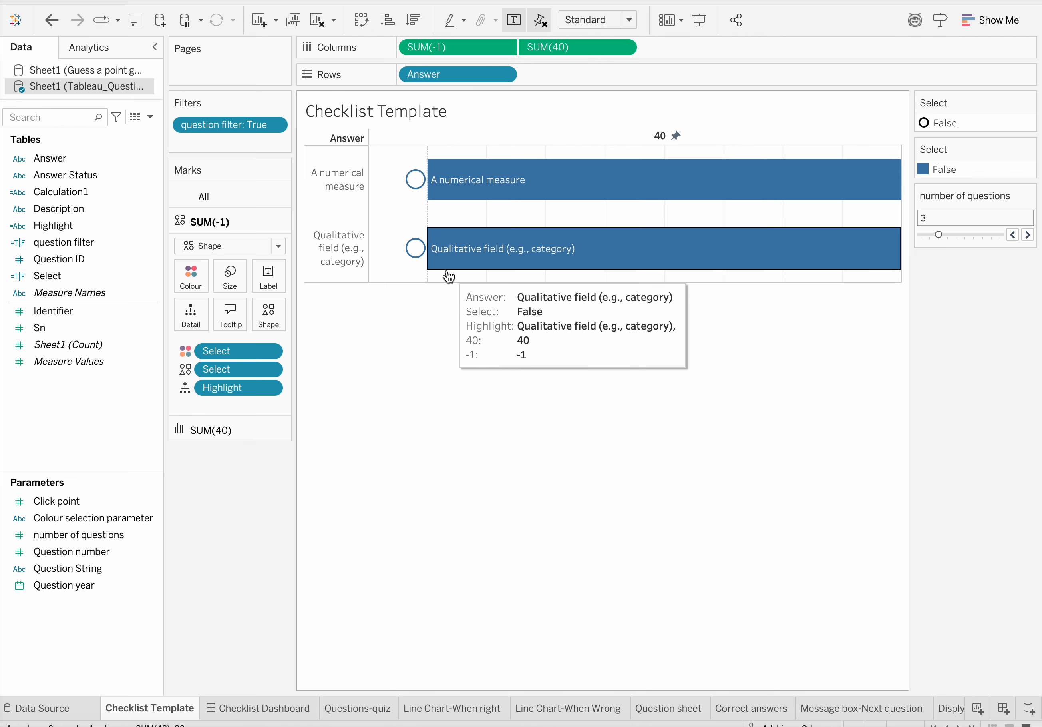
Test the "A numerical measure" answer on the Checklist Dashboard and dismiss the error dialog
left_click(274, 708)
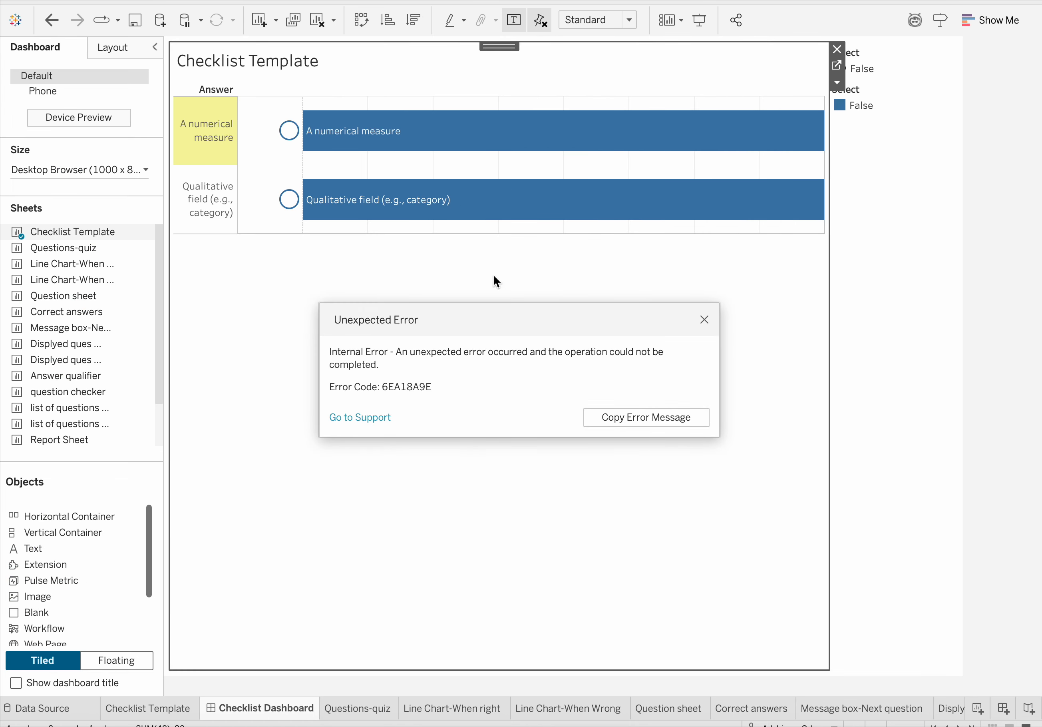
left_click(704, 321)
Set number of questions to 4 on the Questions-quiz sheet and return to the Checklist Template sheet
left_click(381, 710)
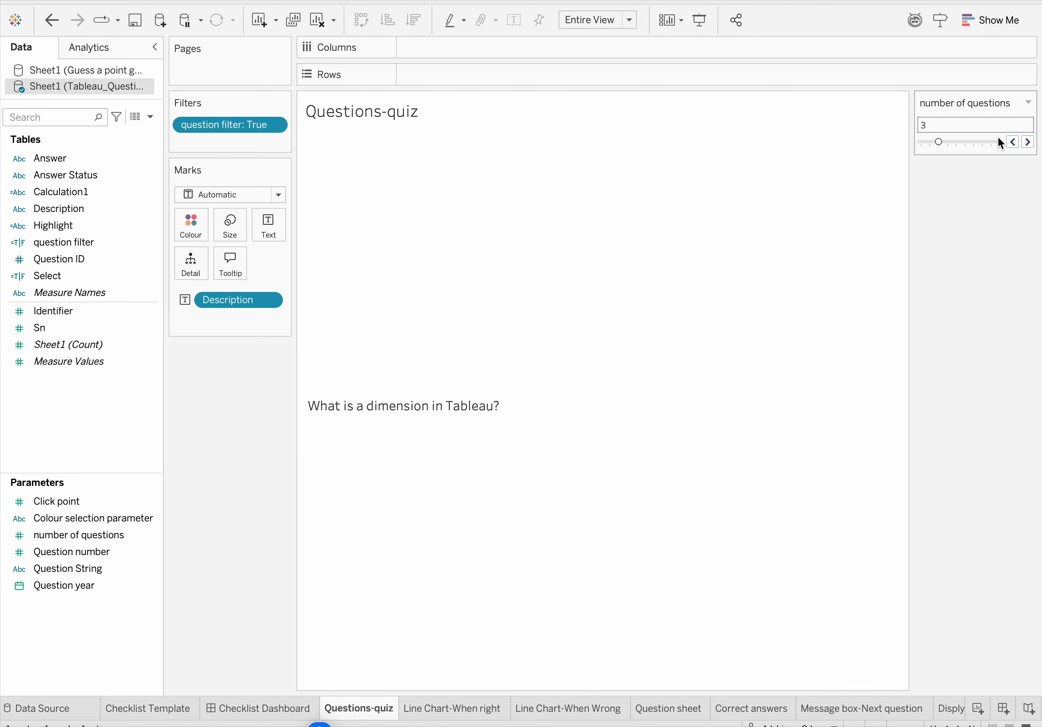
left_click(1028, 142)
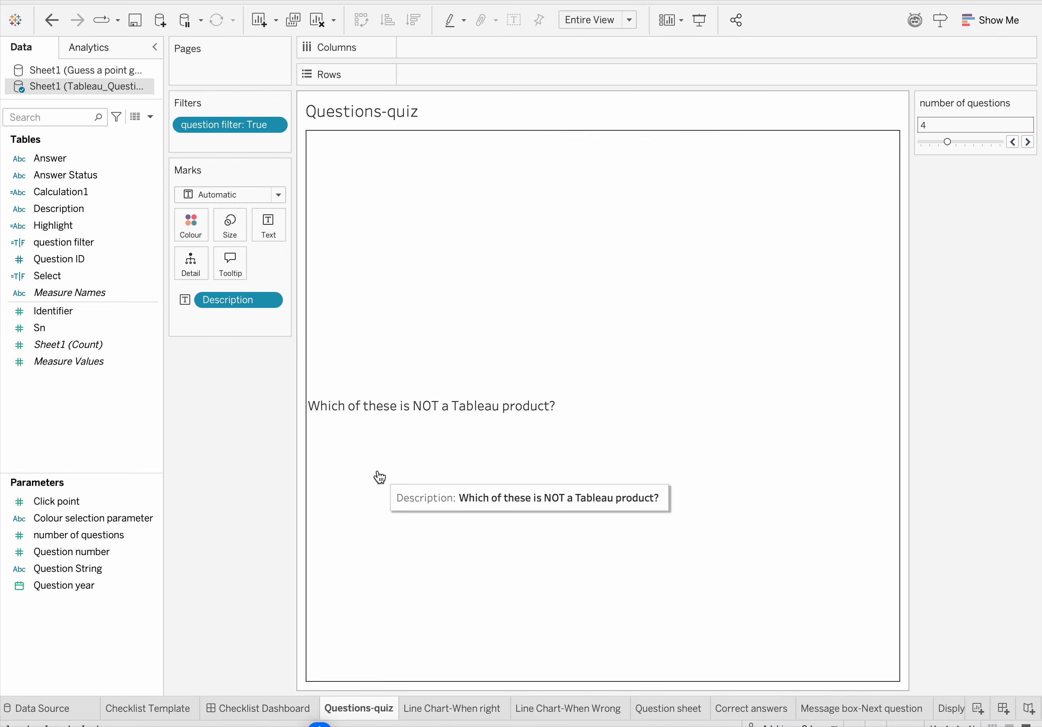
left_click(145, 705)
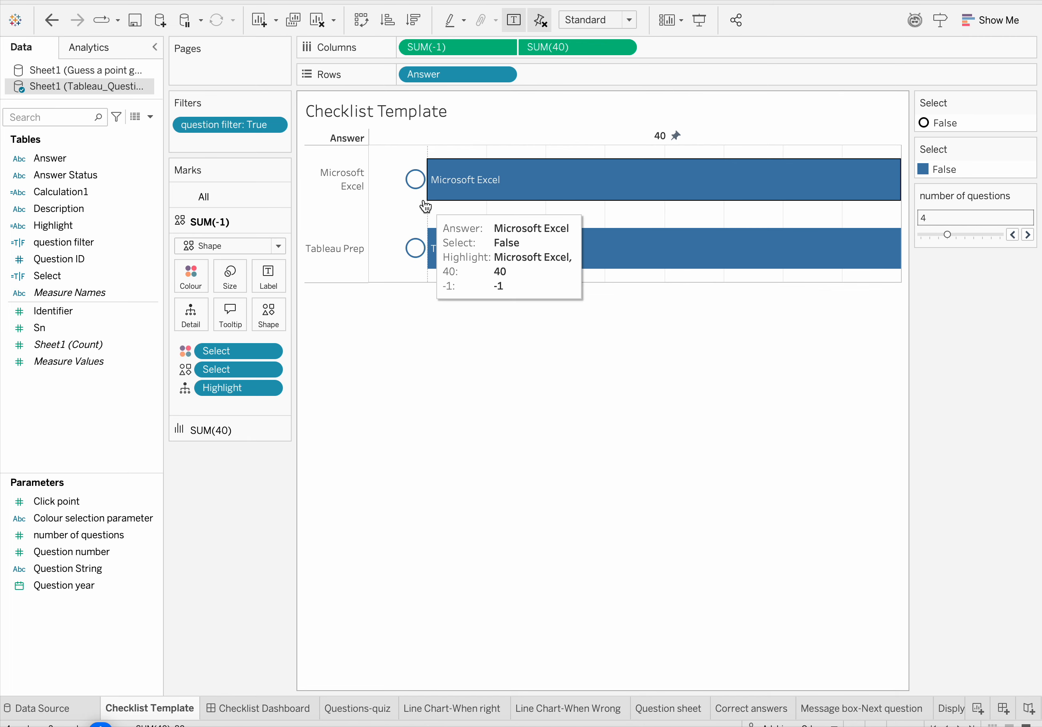
Test selecting and deselecting the Microsoft Excel circle on the Checklist Template sheet and on the Checklist Dashboard
left_click(420, 185)
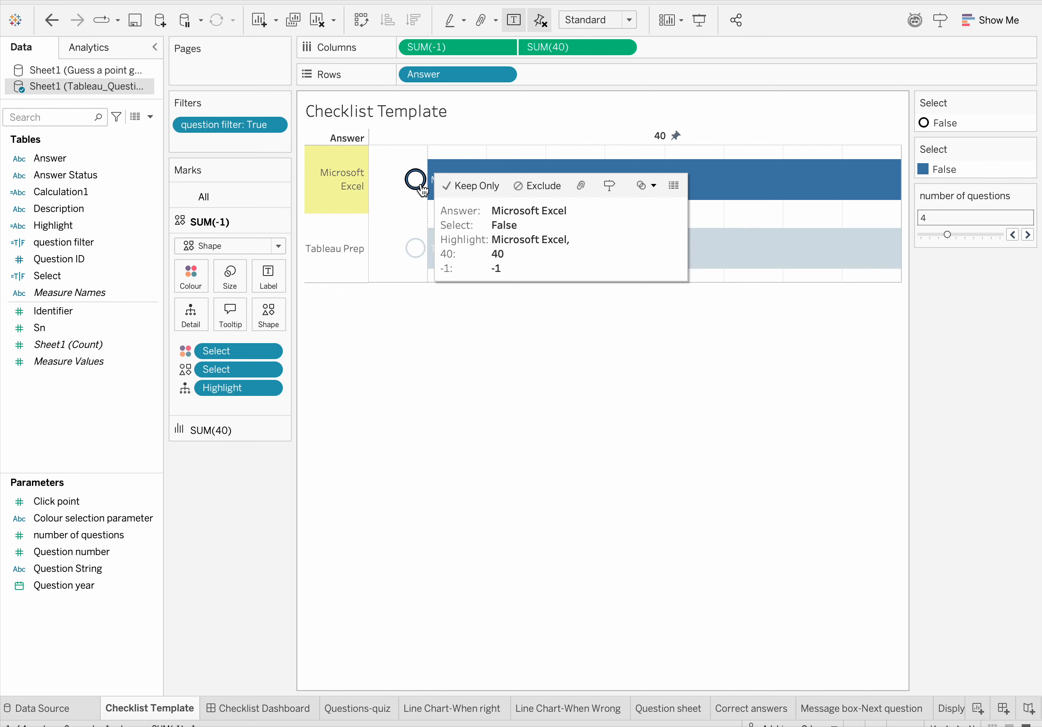
left_click(460, 476)
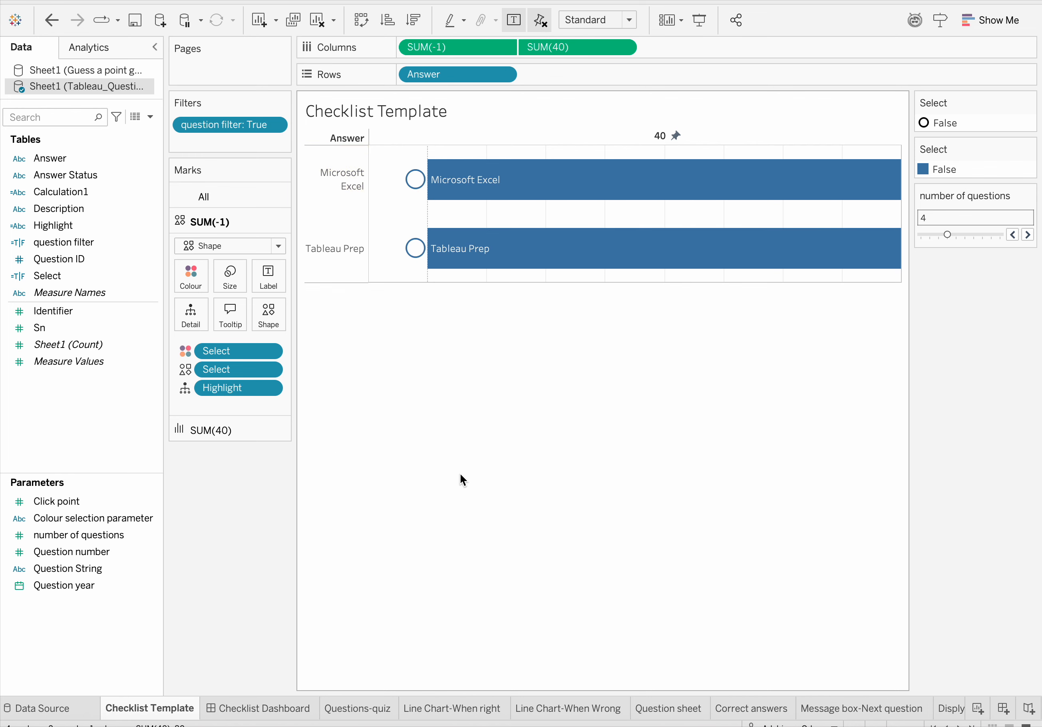
left_click(240, 709)
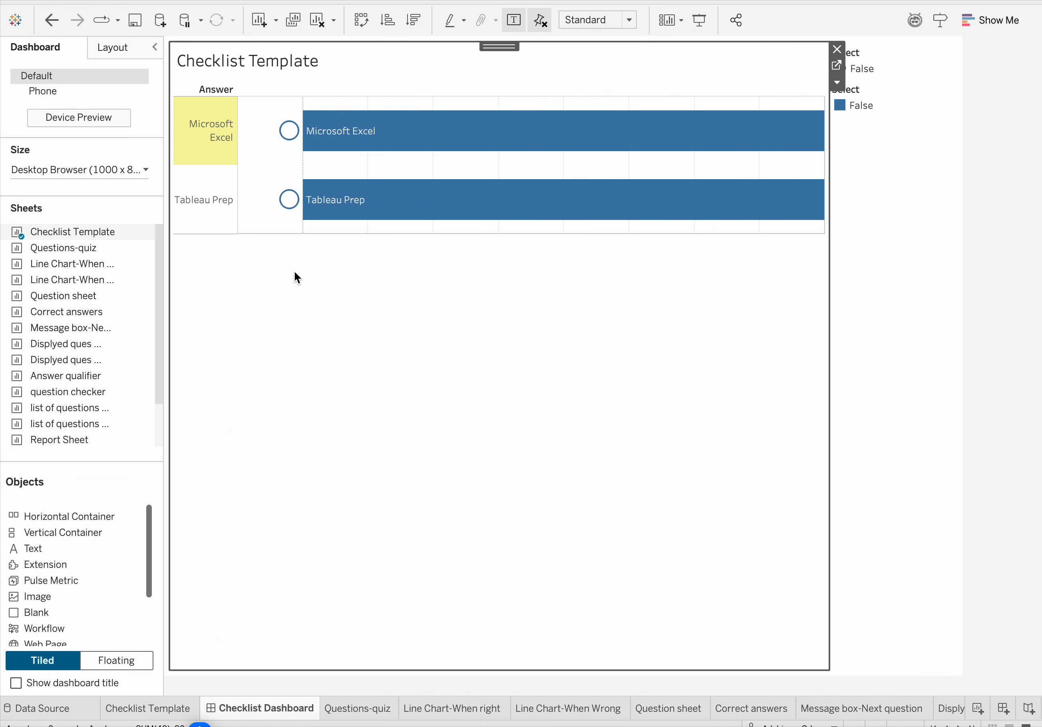
left_click(289, 132)
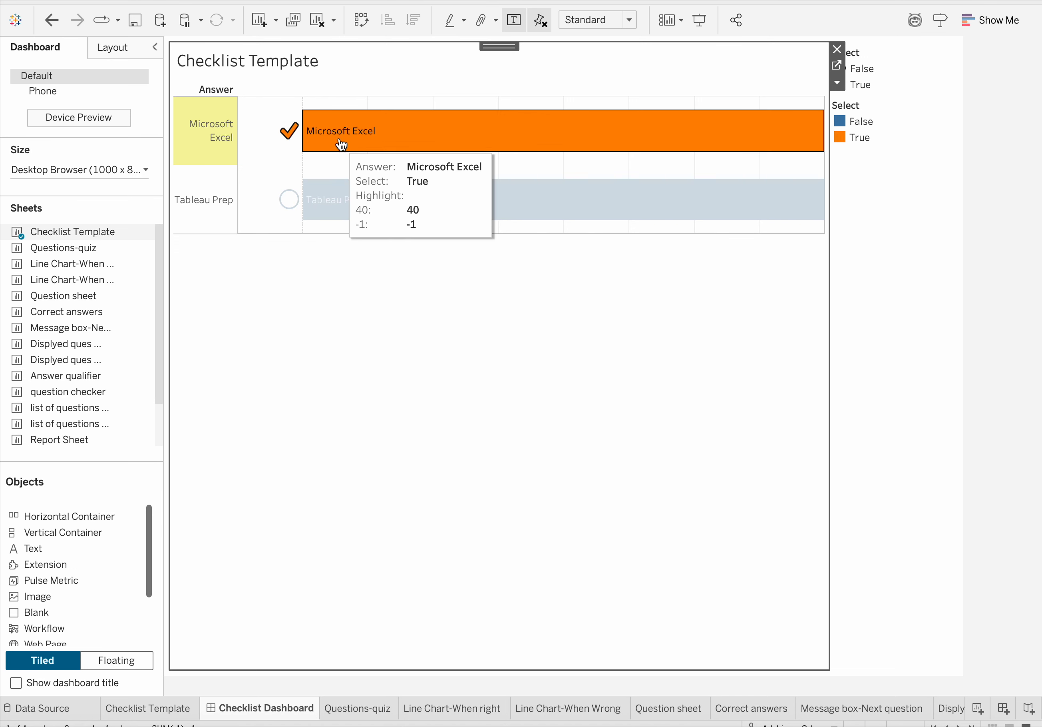
left_click(286, 137)
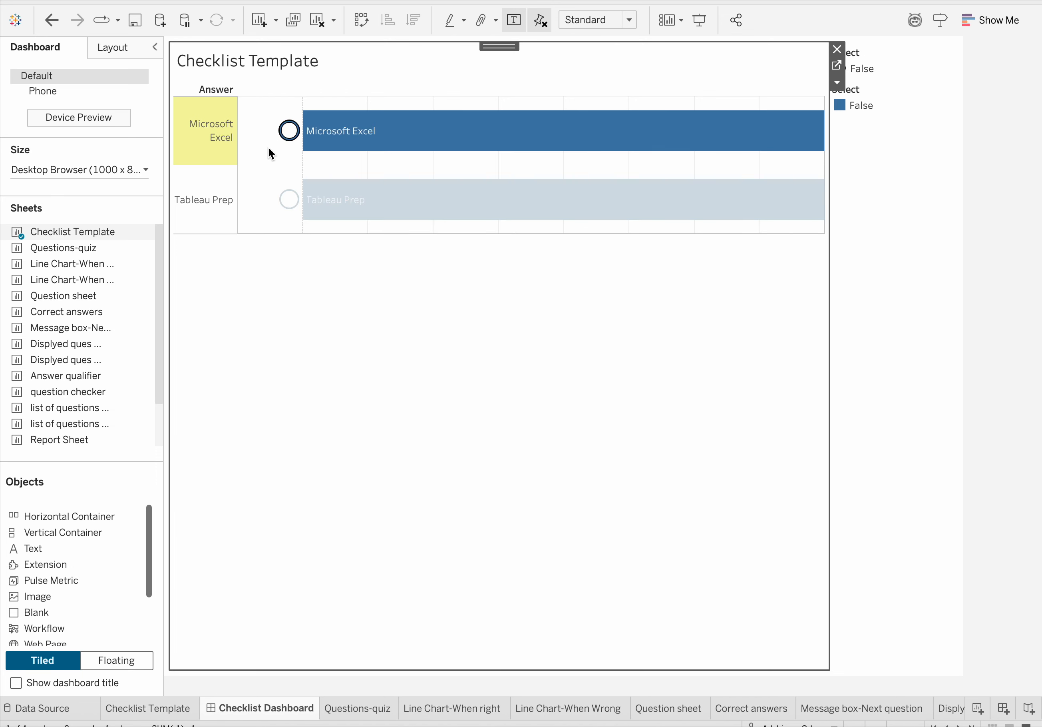
left_click(196, 285)
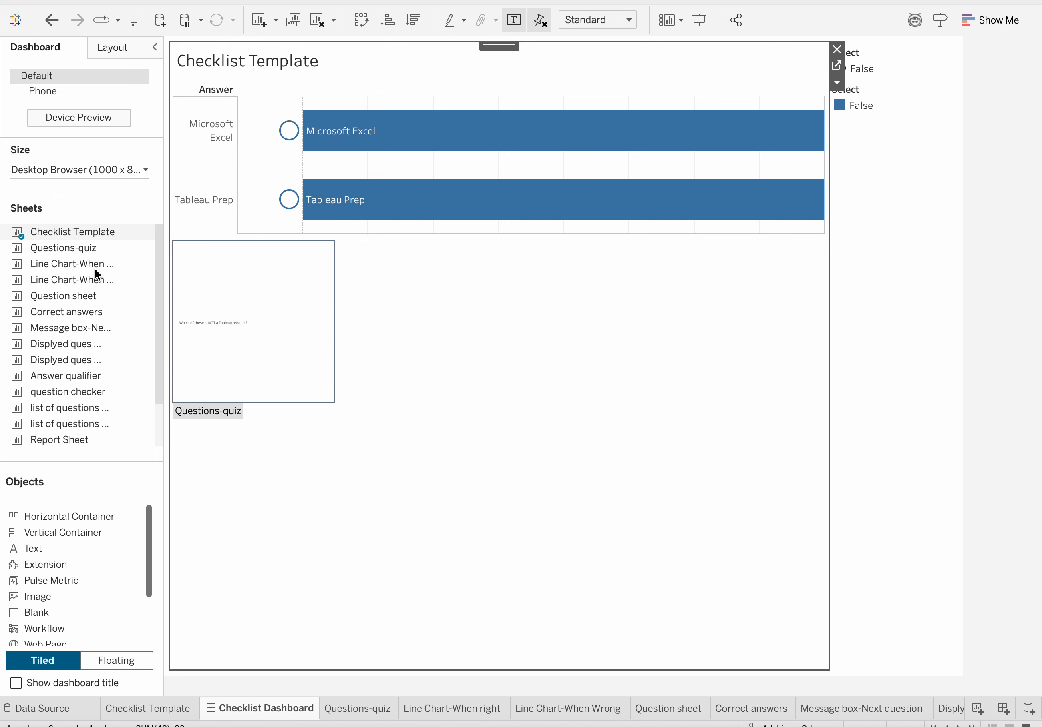
Review the question shown on the Questions-quiz sheet and return to the Checklist Dashboard
mouse_move(19, 279)
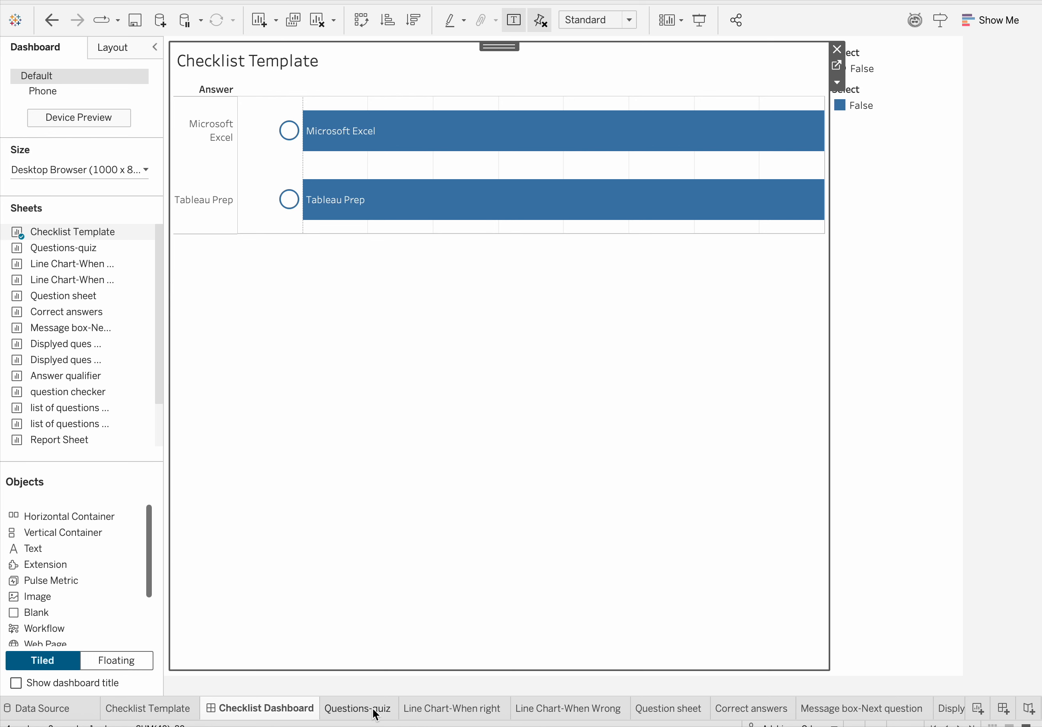
mouse_move(376, 714)
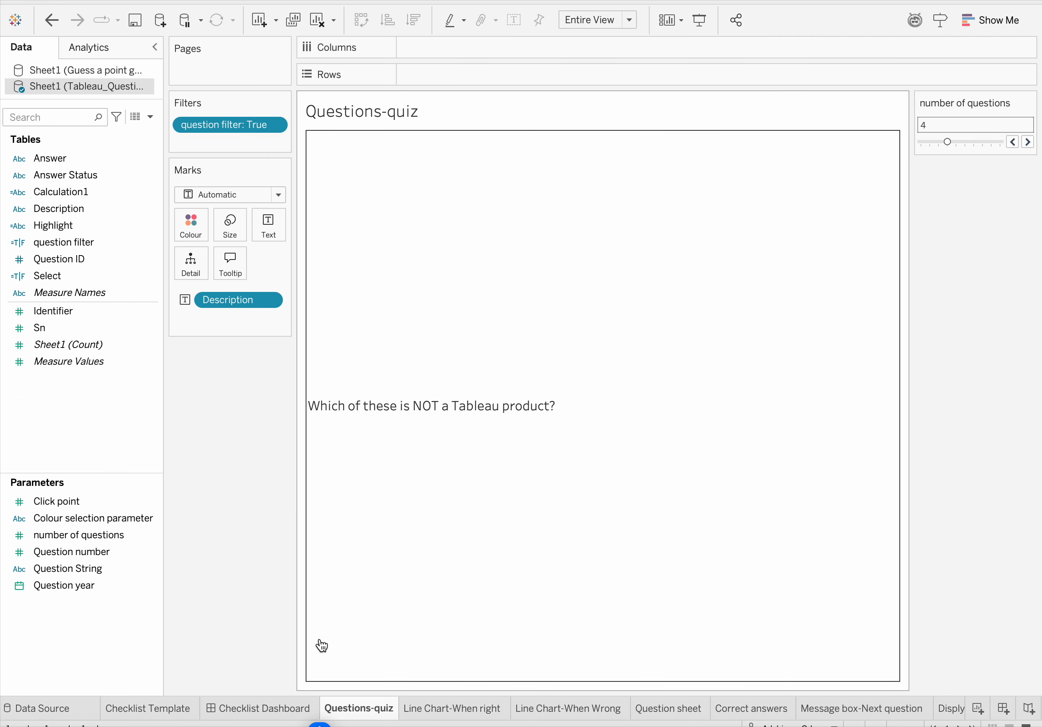
left_click(230, 709)
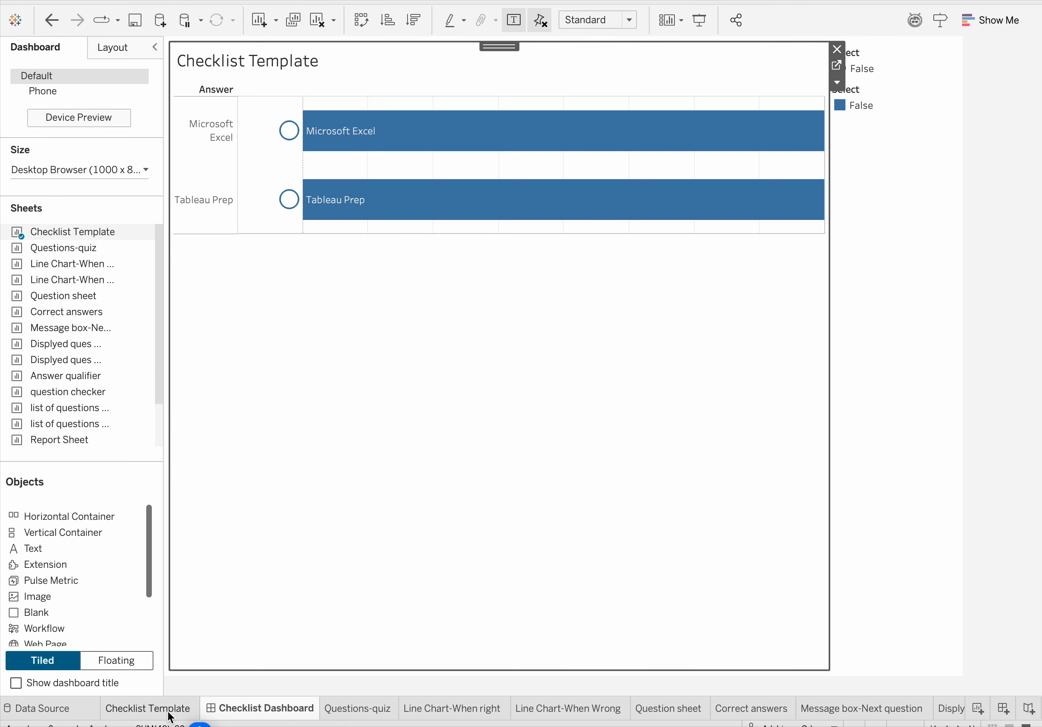
right_click(253, 712)
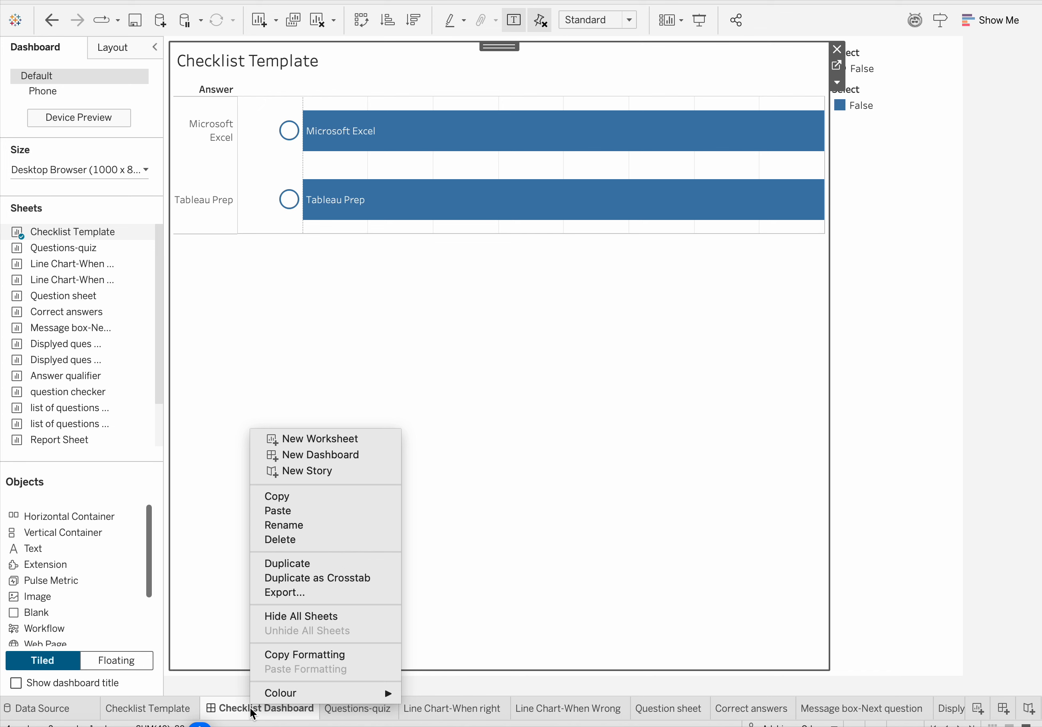
left_click(136, 711)
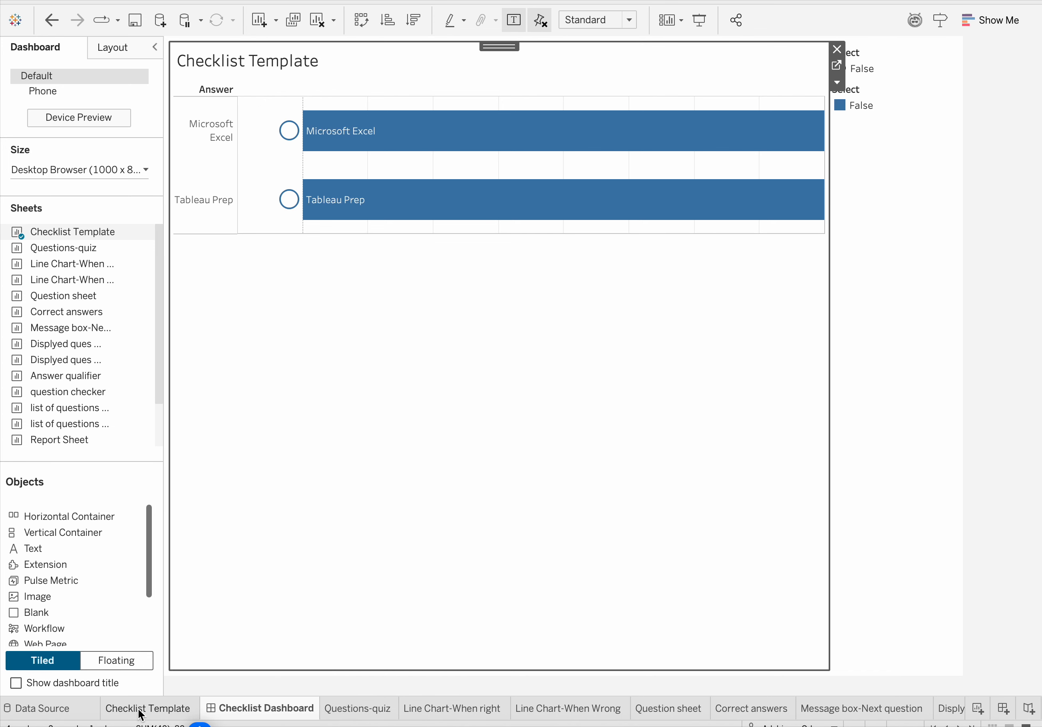
Duplicate the Checklist Dashboard
left_click(141, 710)
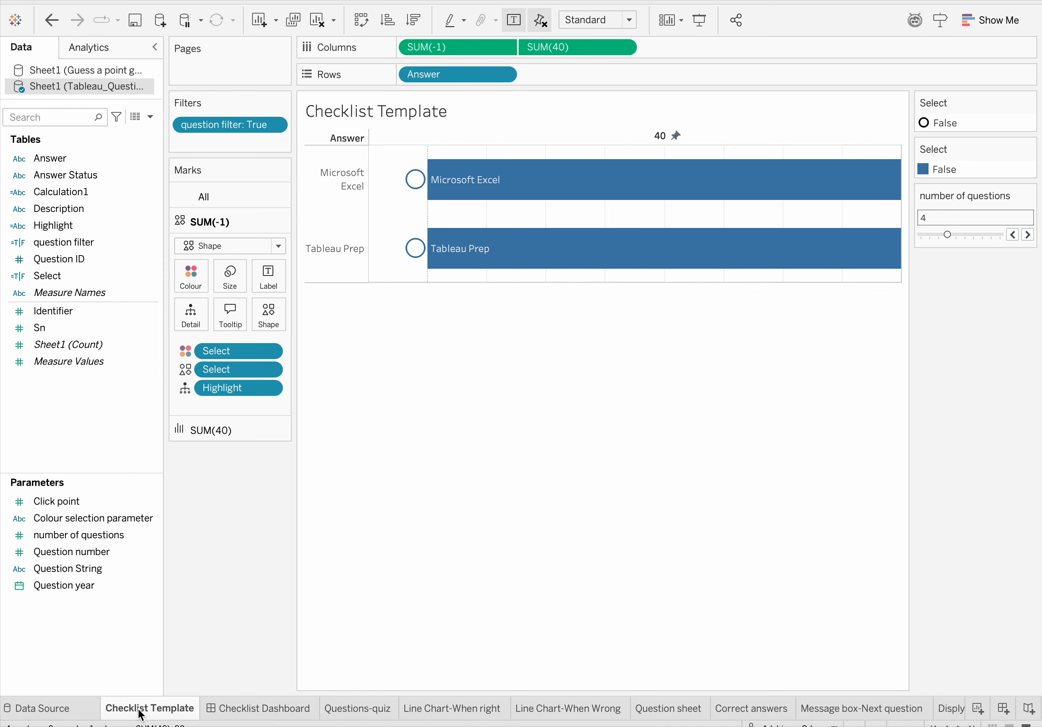
left_click(230, 710)
right_click(230, 711)
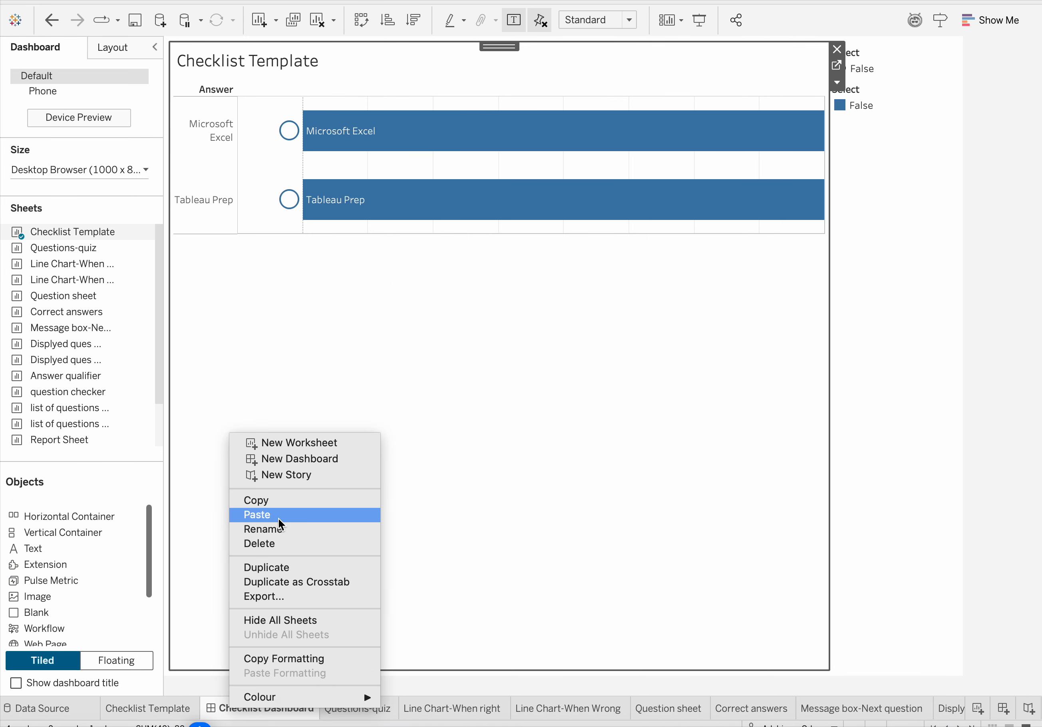
left_click(281, 568)
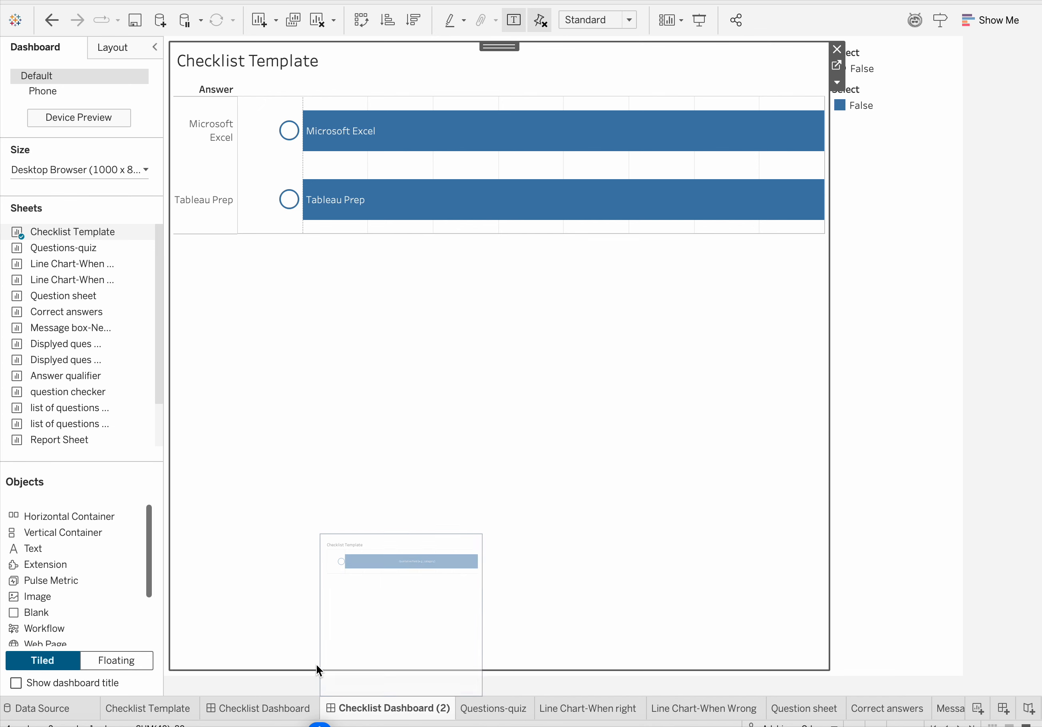
Duplicate the Checklist Template sheet
left_click(141, 708)
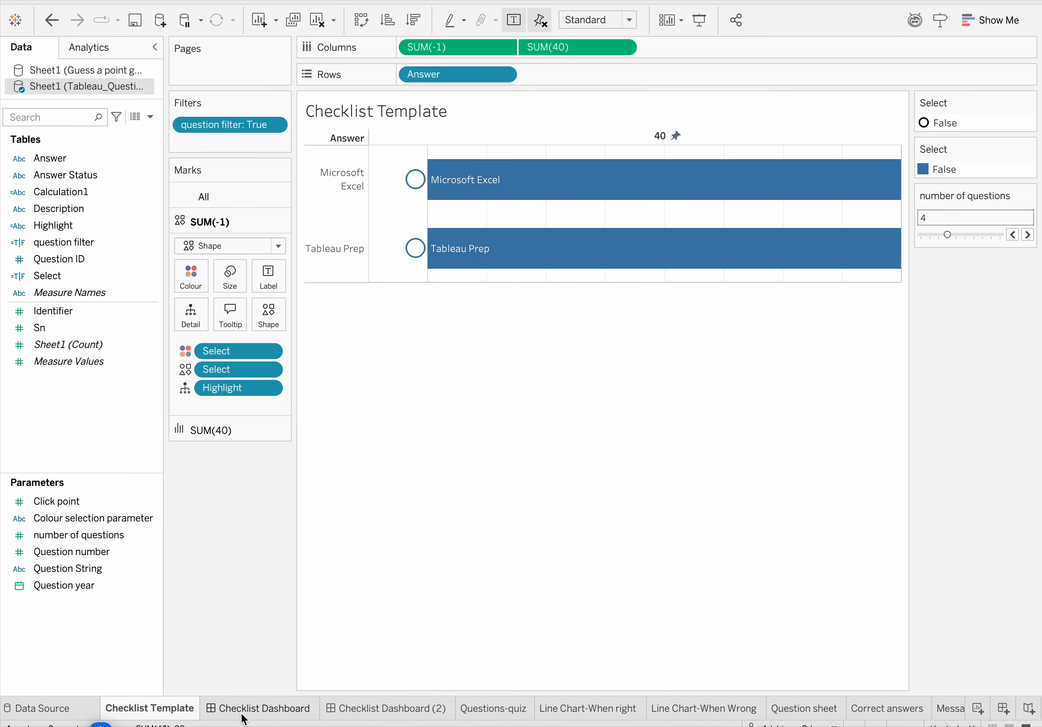
right_click(156, 709)
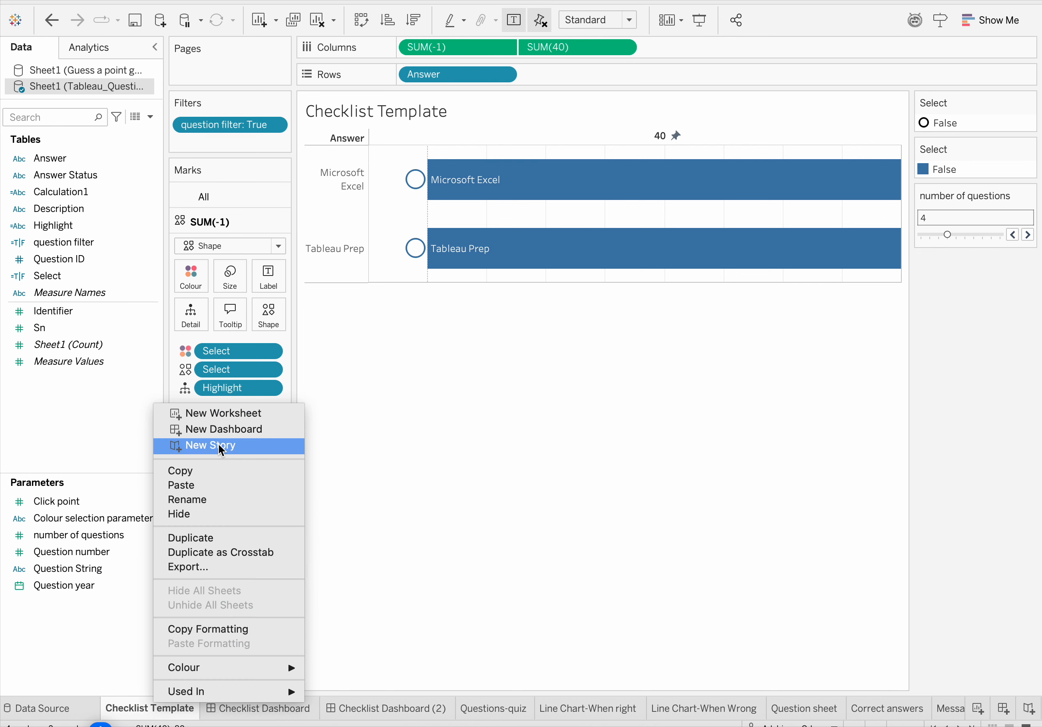
left_click(201, 541)
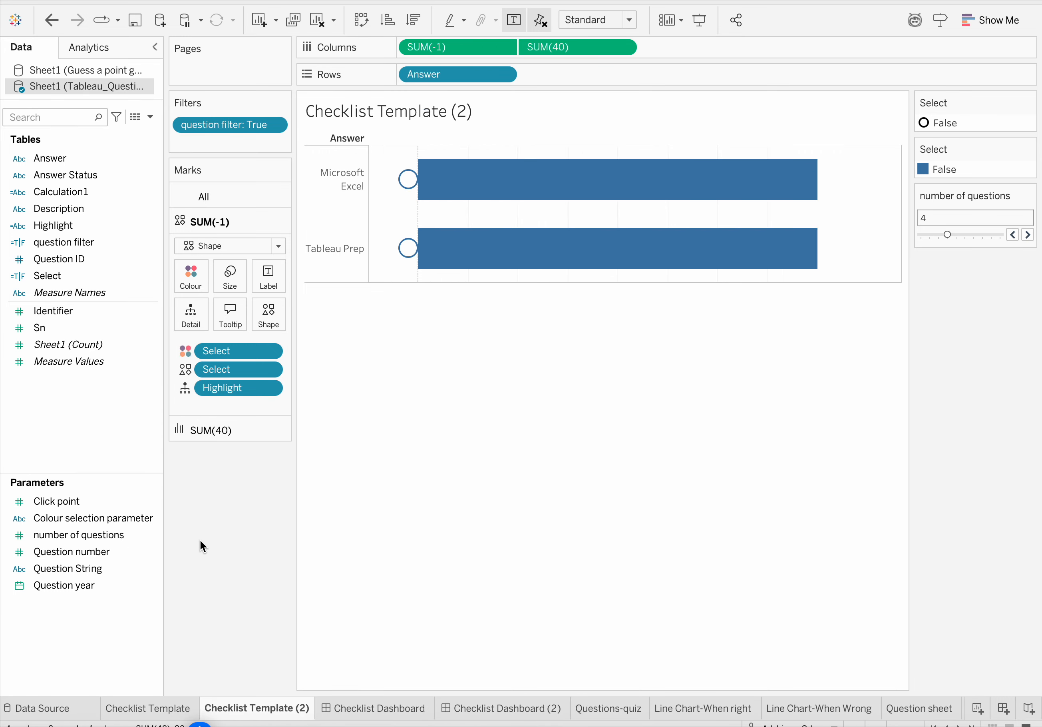
Rename the duplicated sheet as Checklist Template UNFILTERED and remove the question filter from it
double_click(284, 713)
left_click_drag(295, 707, 308, 708)
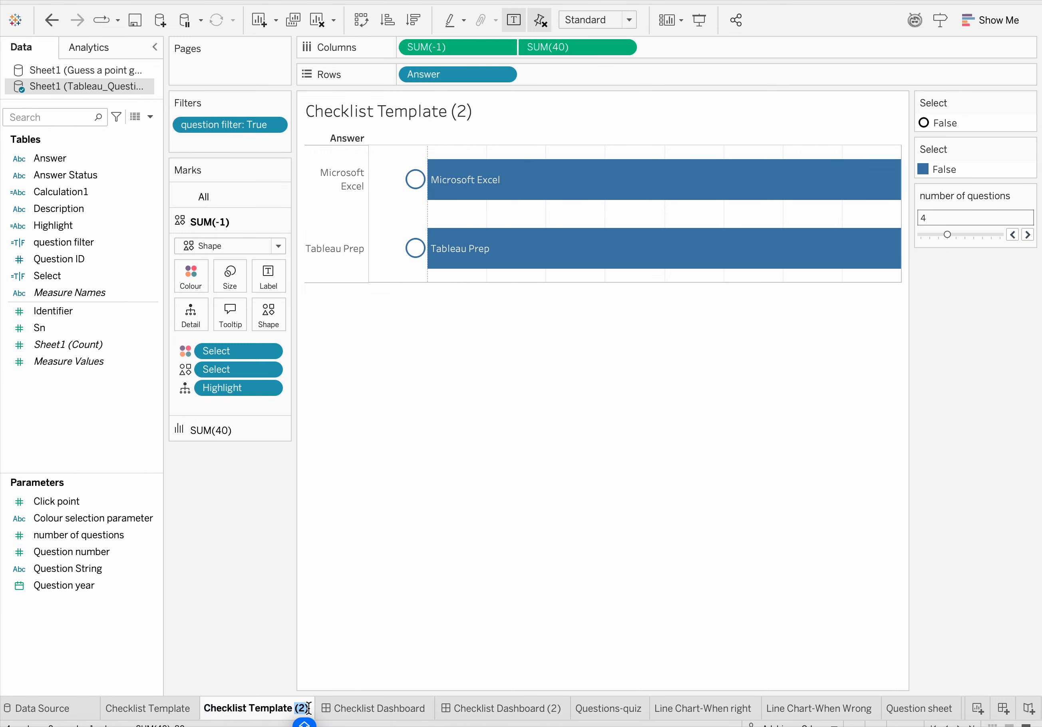
key("BackSpace")
type("UNFIL")
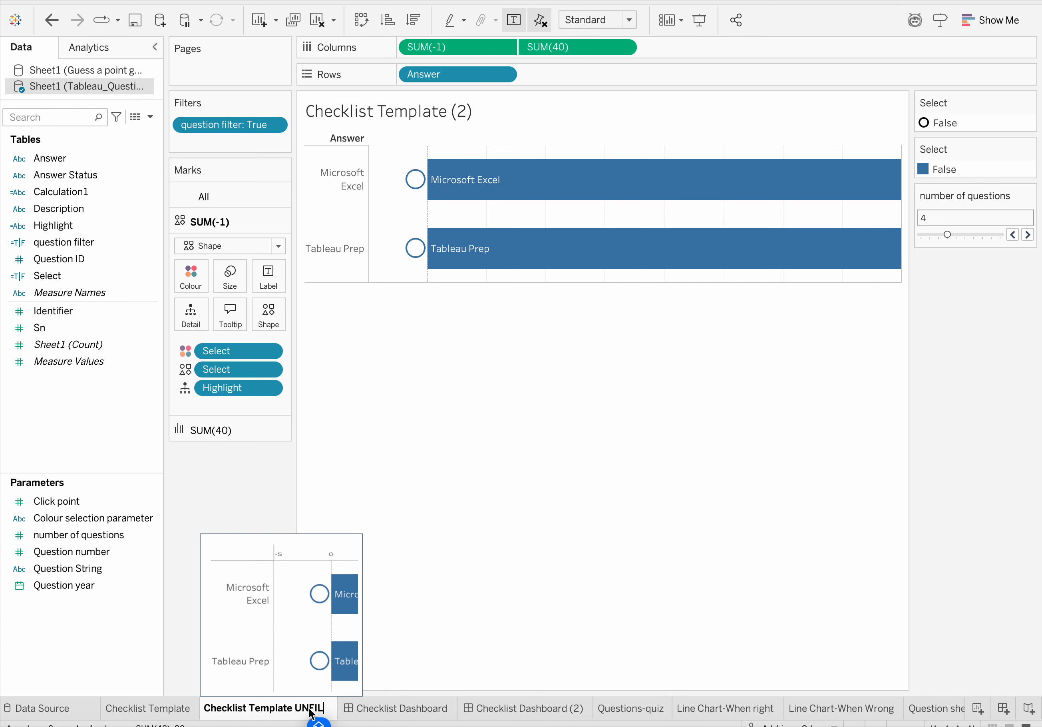
type("TERED")
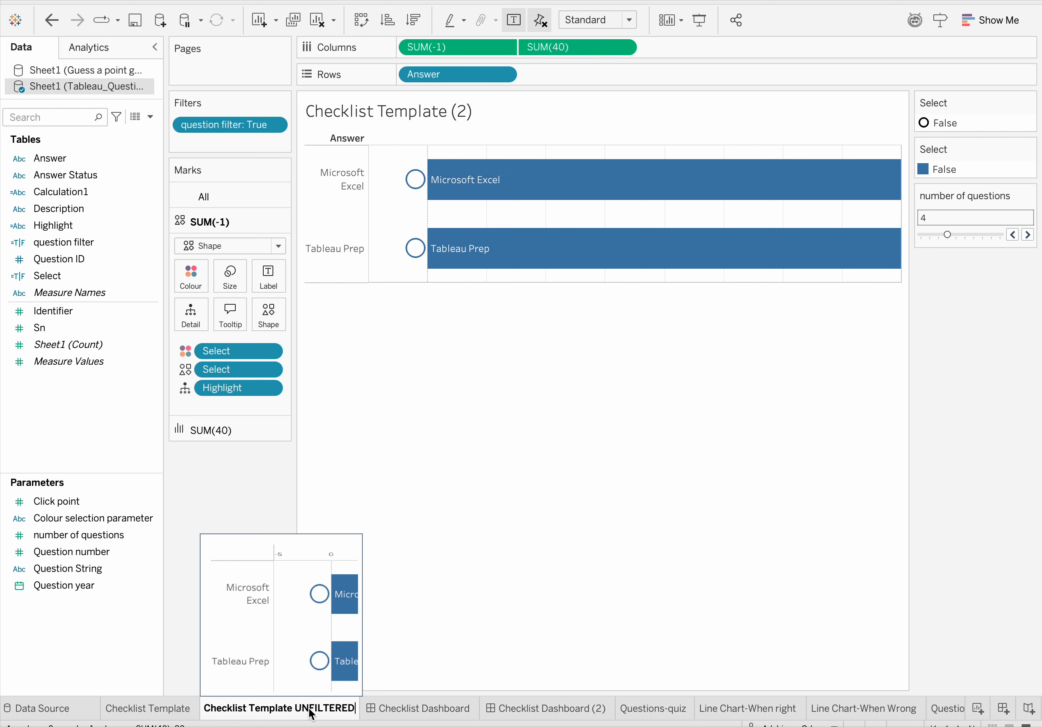
key("Return")
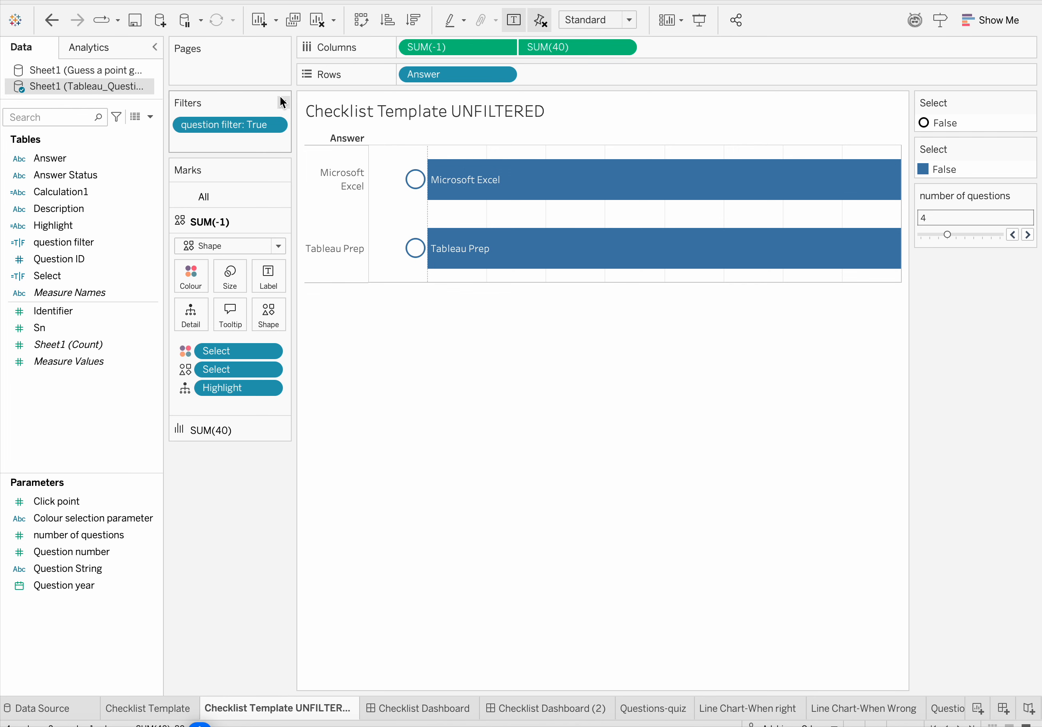
left_click_drag(211, 131, 41, 643)
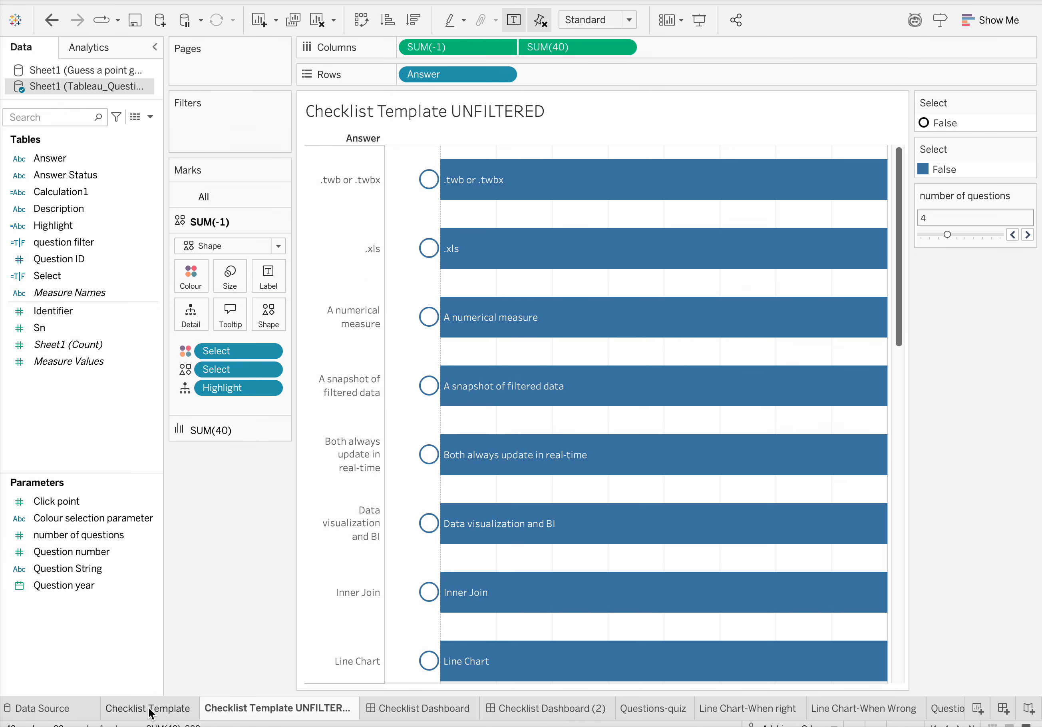
Tick the Microsoft Excel answer on the Checklist Dashboard
left_click(150, 708)
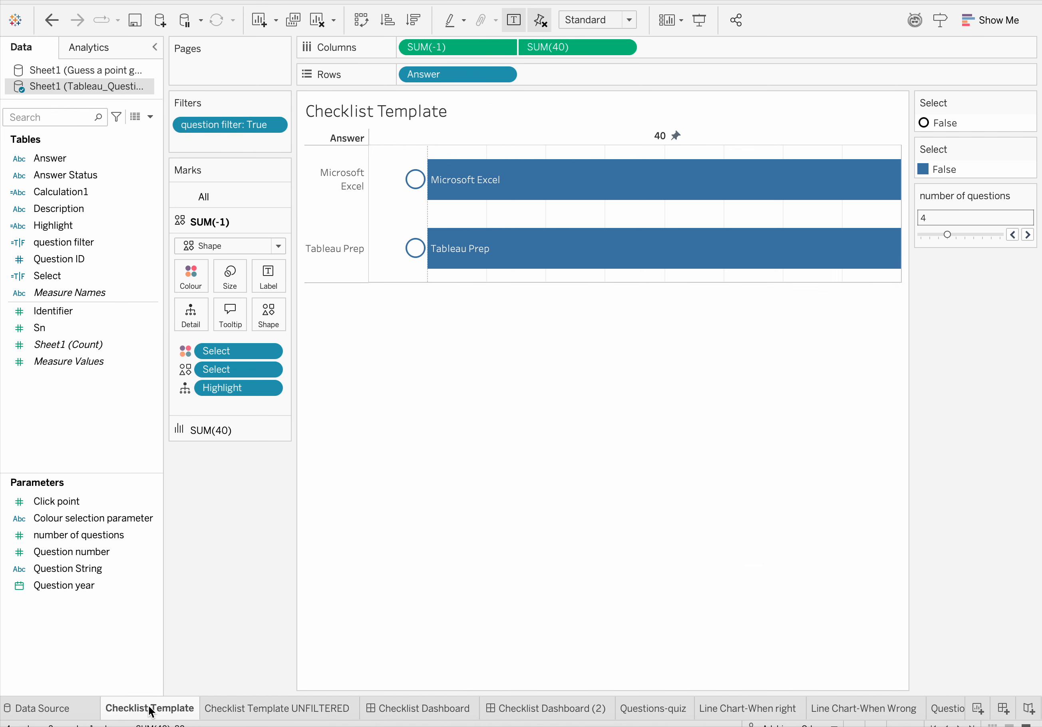
left_click(425, 708)
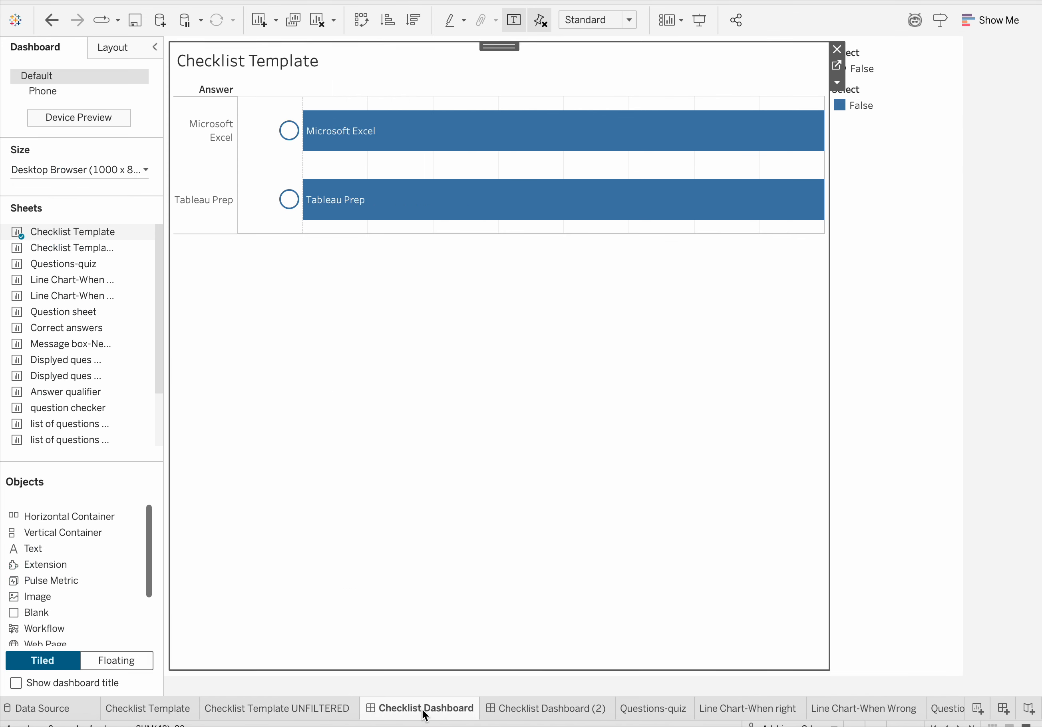
left_click(286, 143)
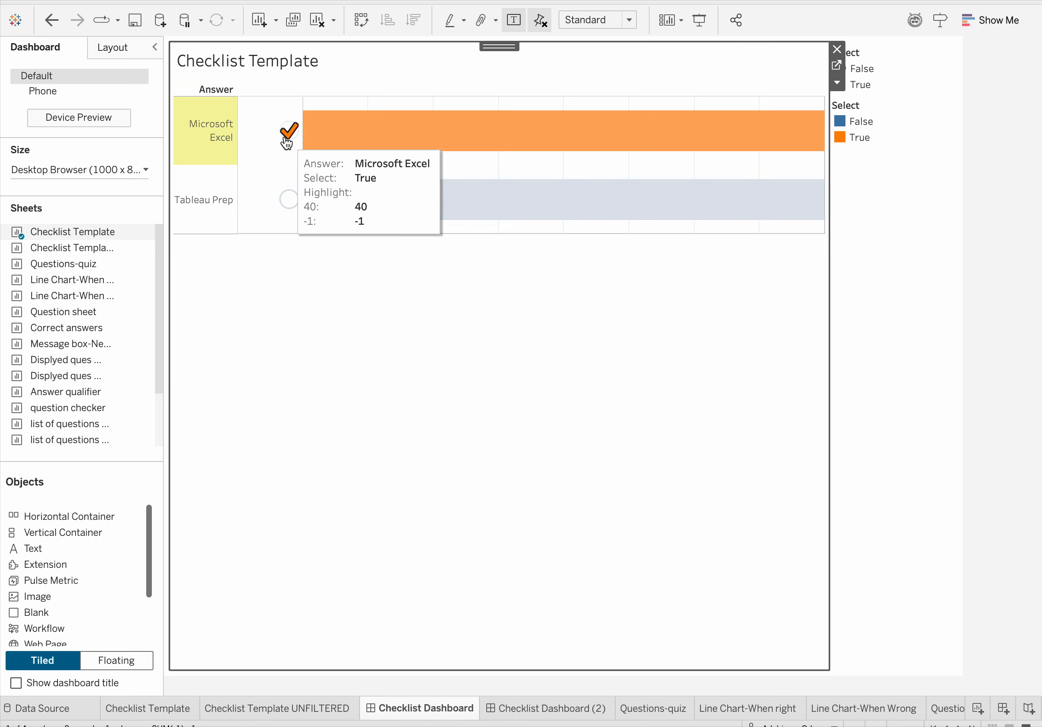
Compare how the ticked answer appears in the Checklist Template UNFILTERED sheet and in the filtered Checklist Template sheet
left_click(255, 708)
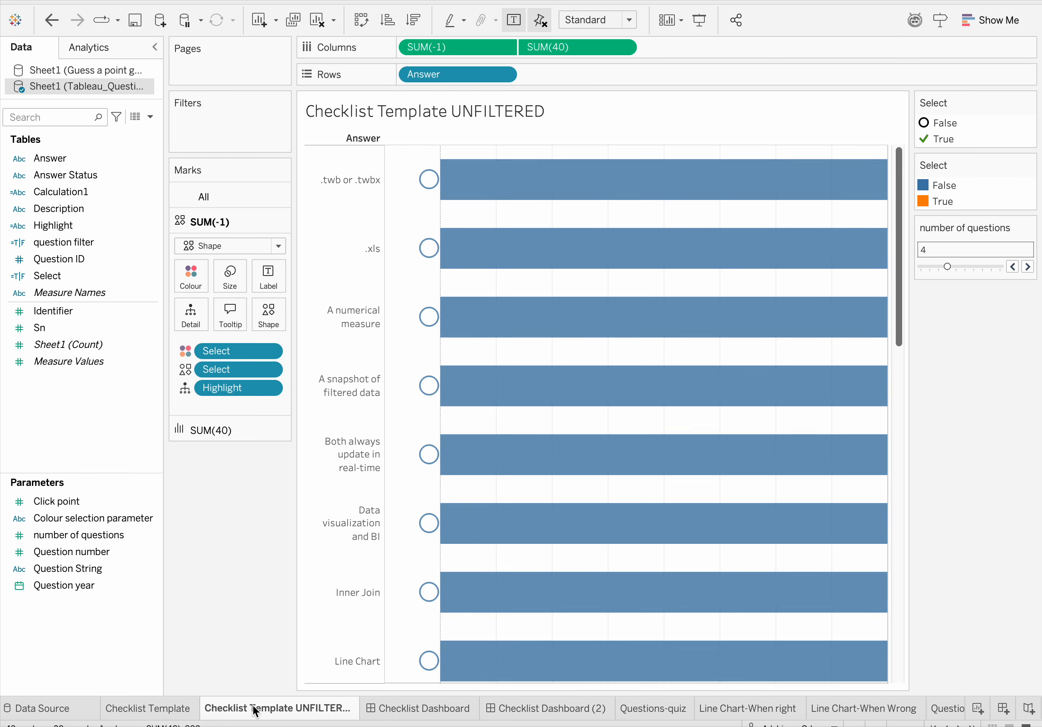
scroll(493, 559, "down", 10)
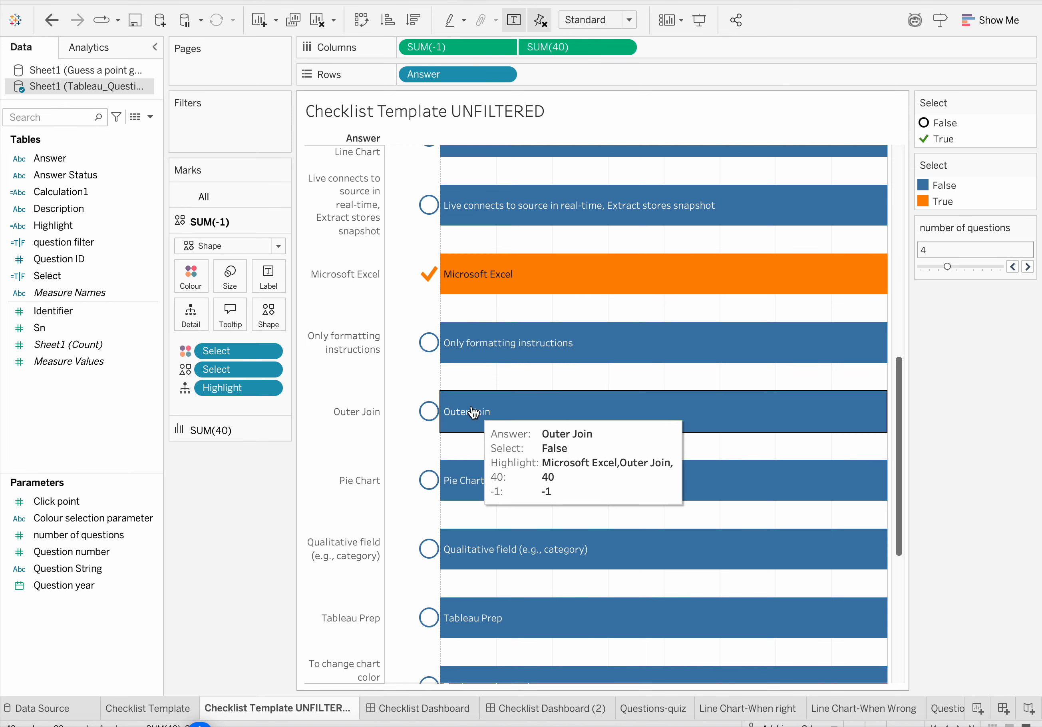
scroll(478, 405, "down", 5)
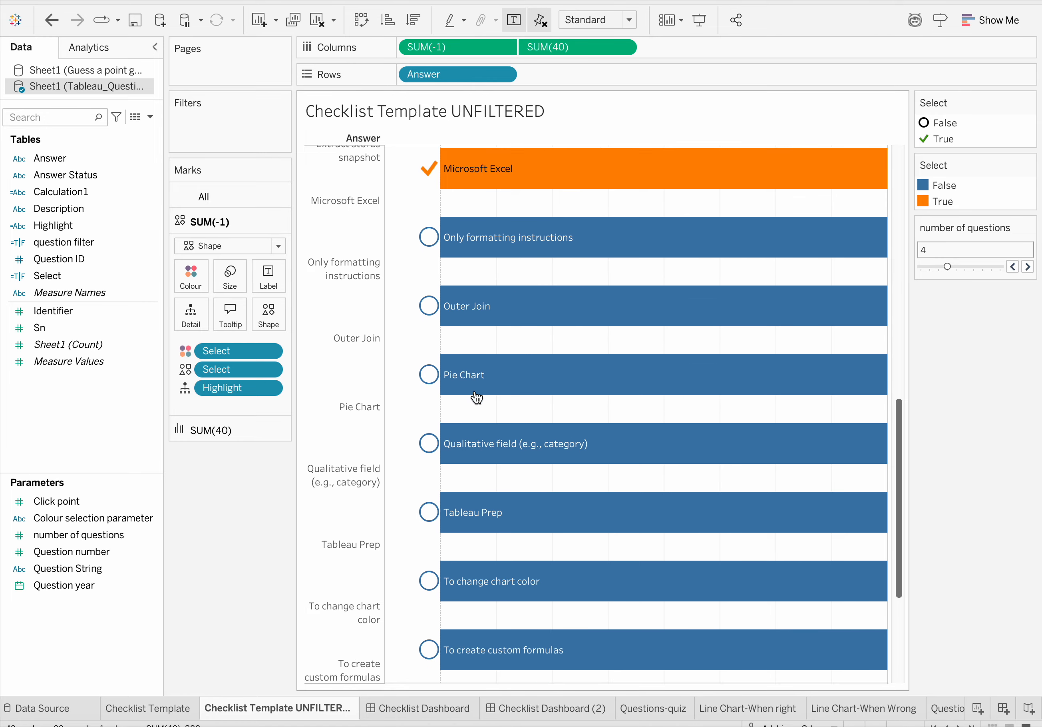
scroll(476, 396, "down", 1)
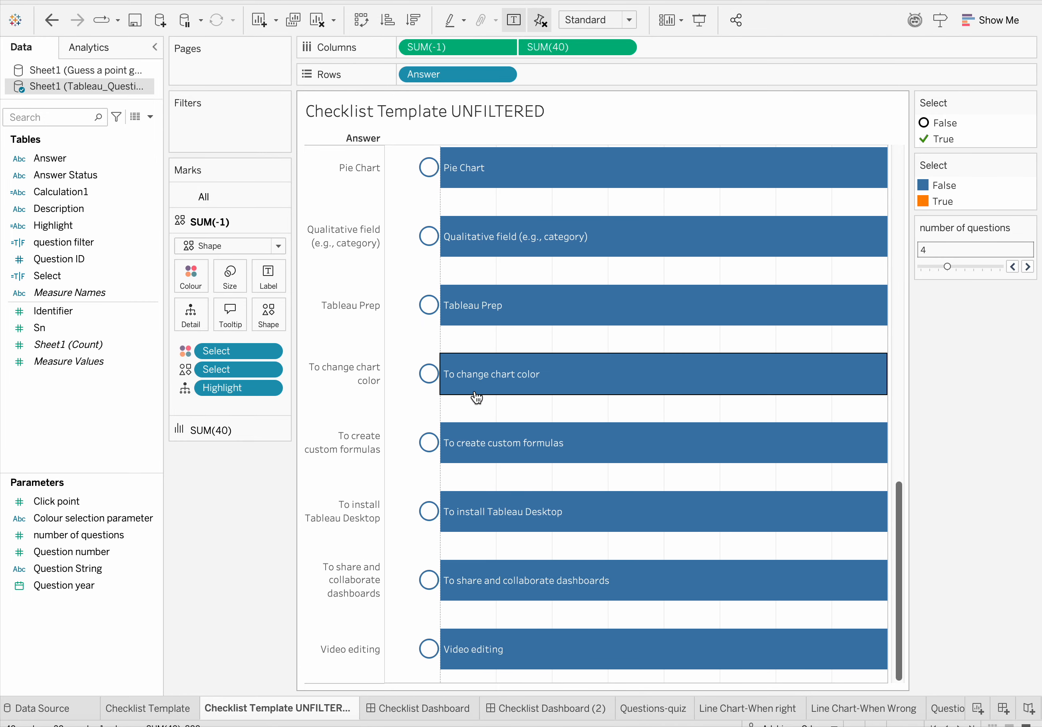
scroll(477, 397, "up", 15)
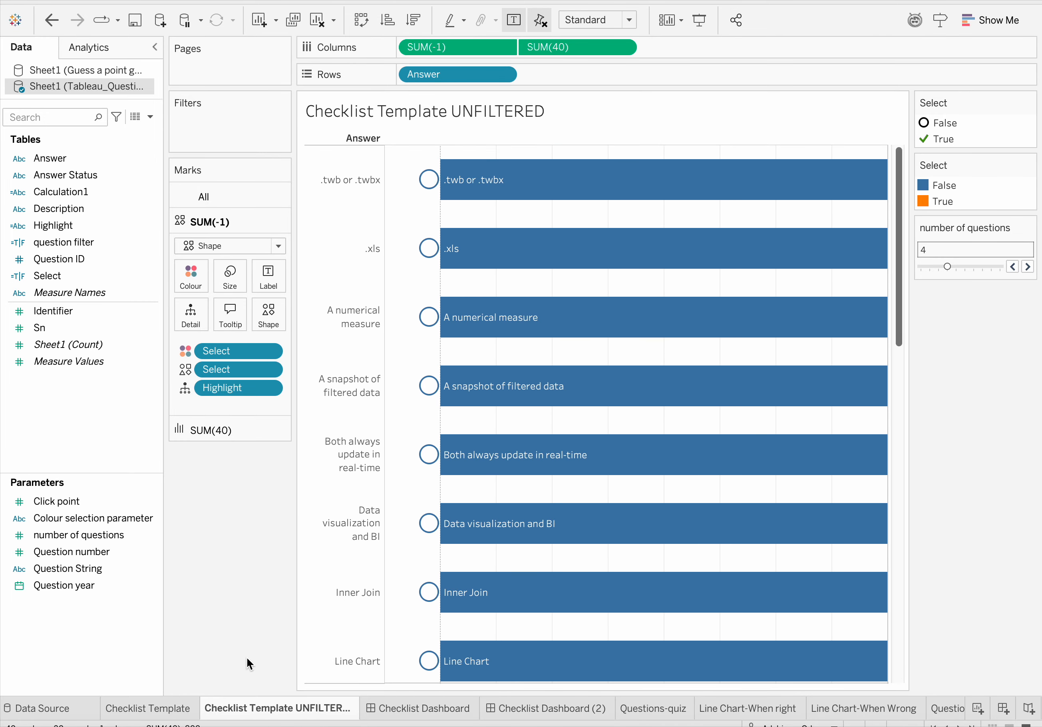
left_click(164, 710)
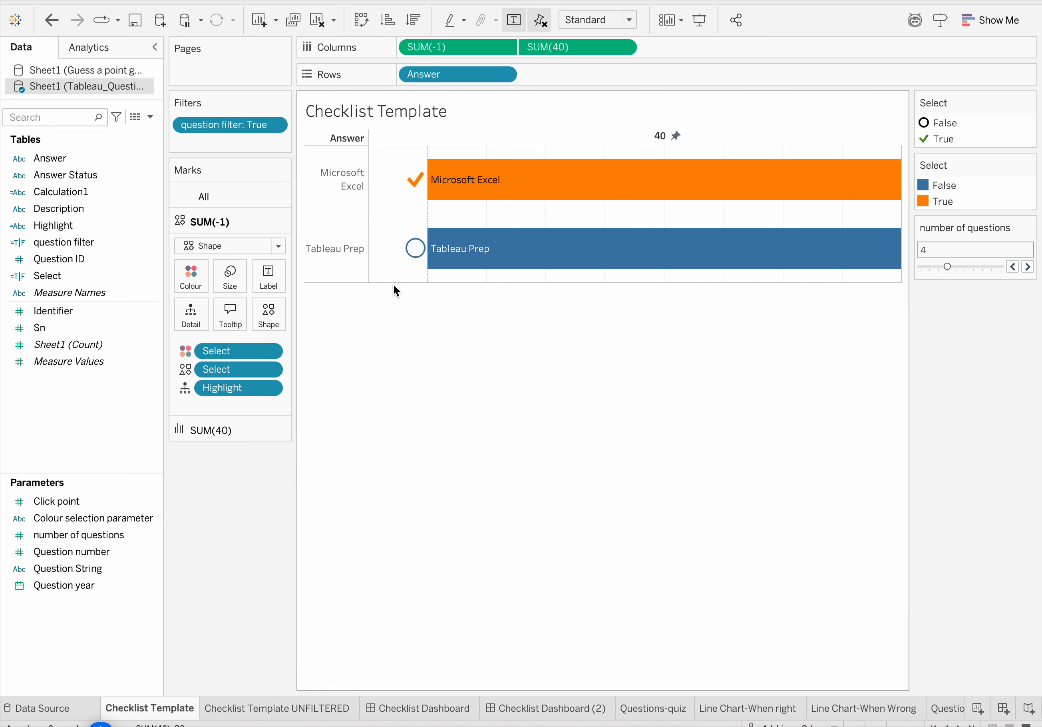
mouse_move(450, 190)
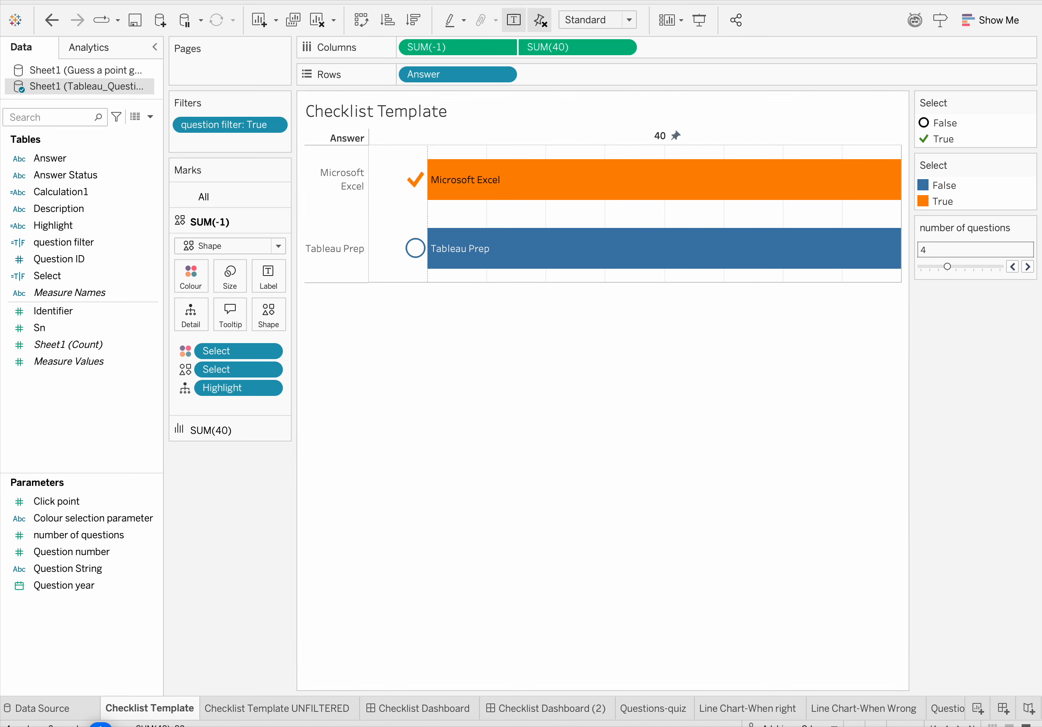
Rename the duplicated dashboard as ChecklistReport Dashboard
left_click(530, 709)
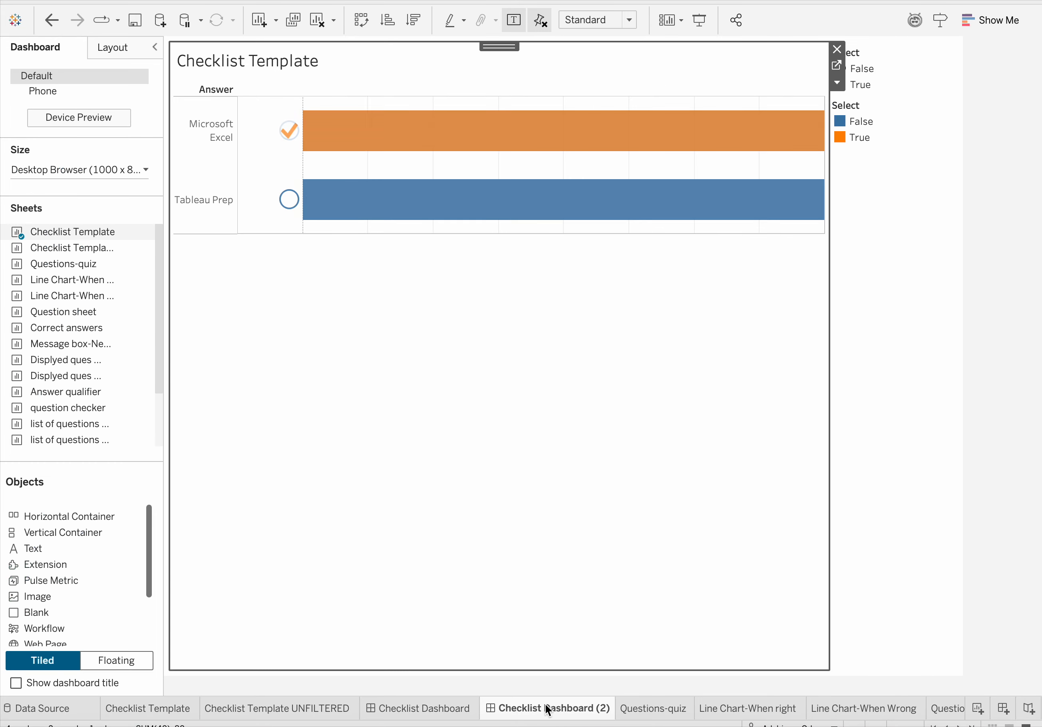
double_click(596, 709)
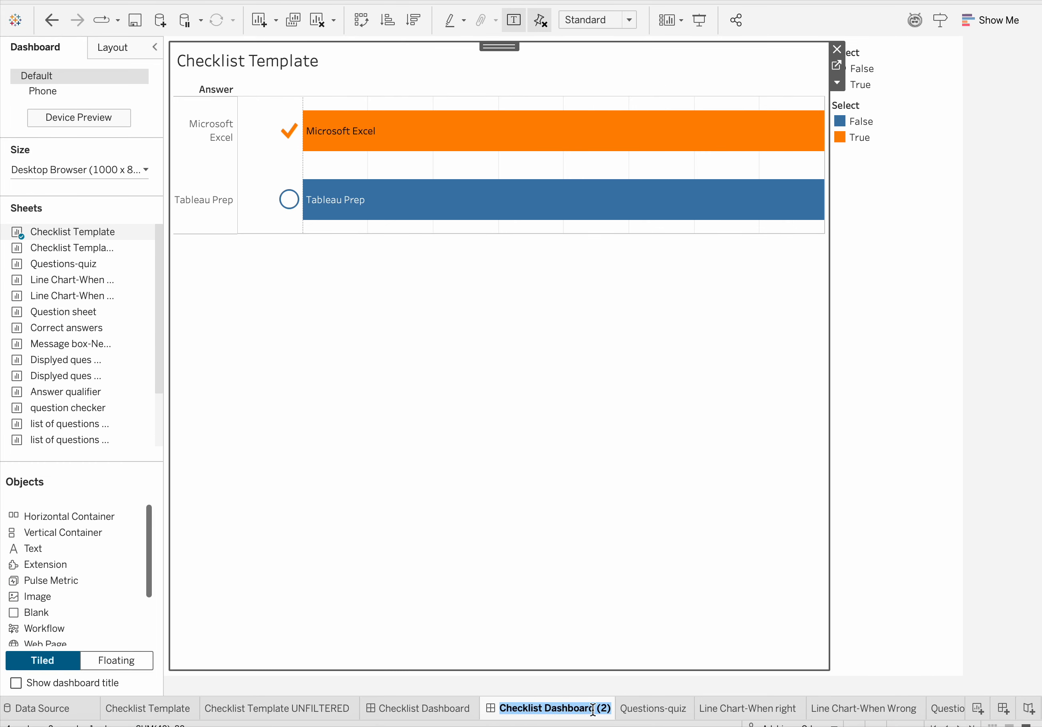
left_click(594, 707)
left_click_drag(594, 707, 617, 706)
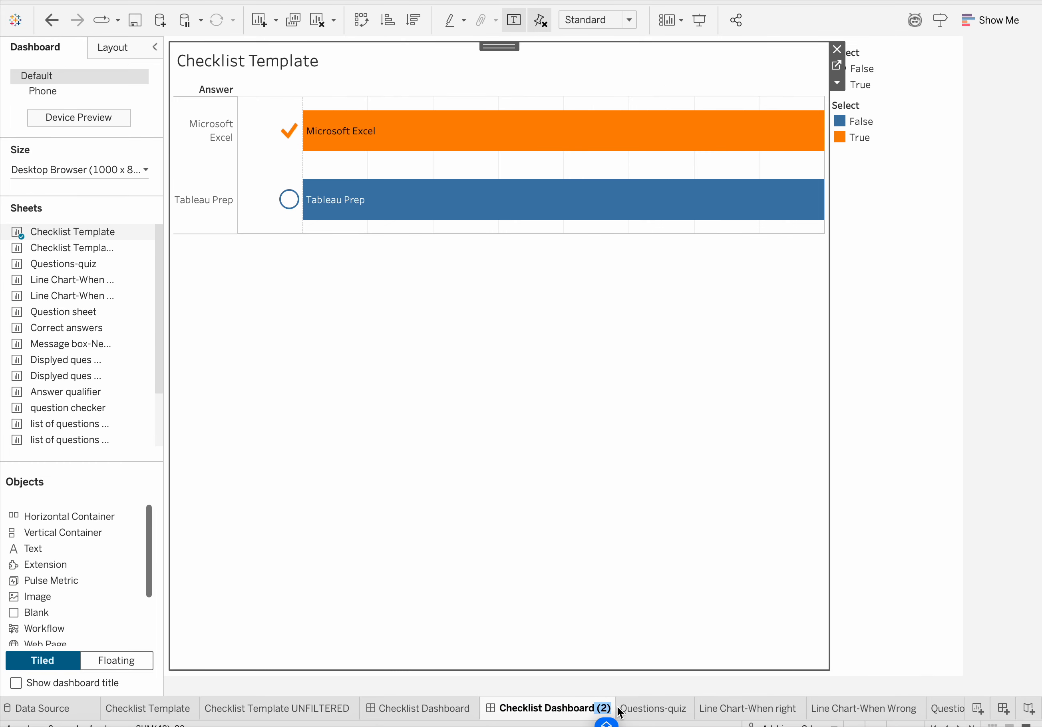
type("rEPORT")
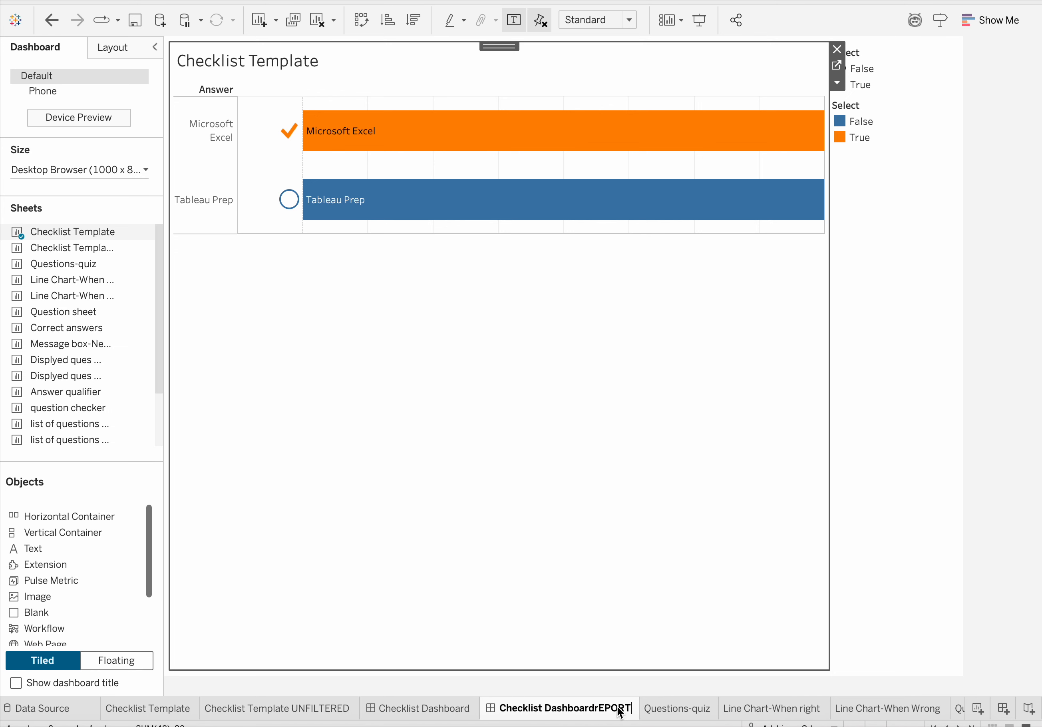
key("BackSpace")
key("BackSpace")
key("BackSpace")
key("BackSpace")
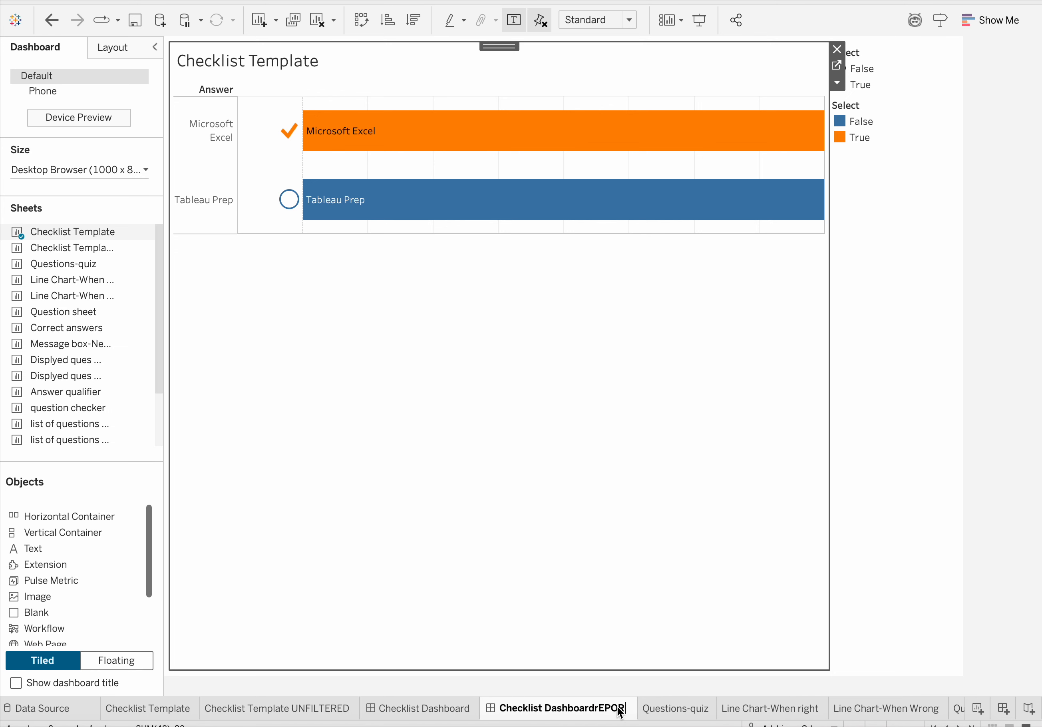
key("Caps_Lock")
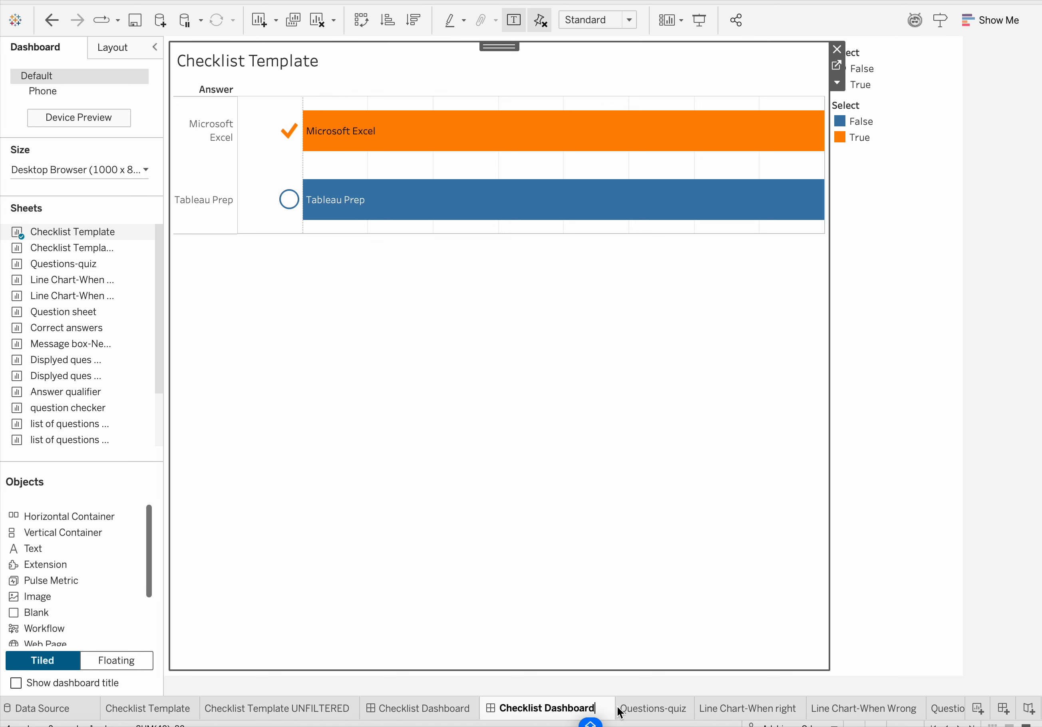
key("Caps_Lock")
type("Report")
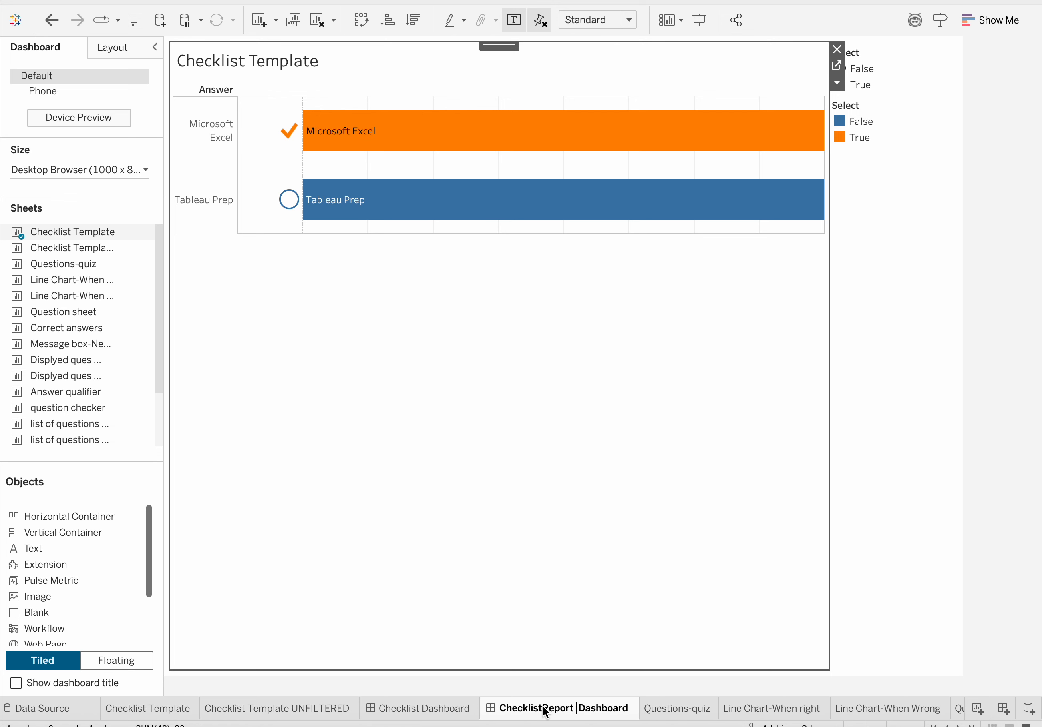
key("BackSpace")
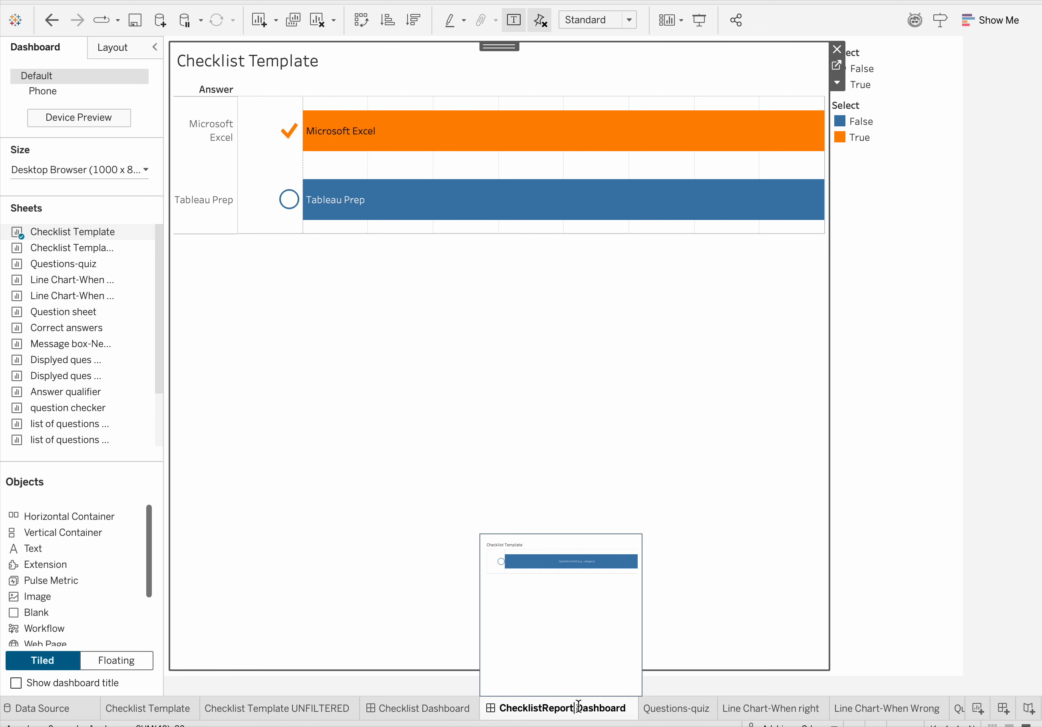
key("Return")
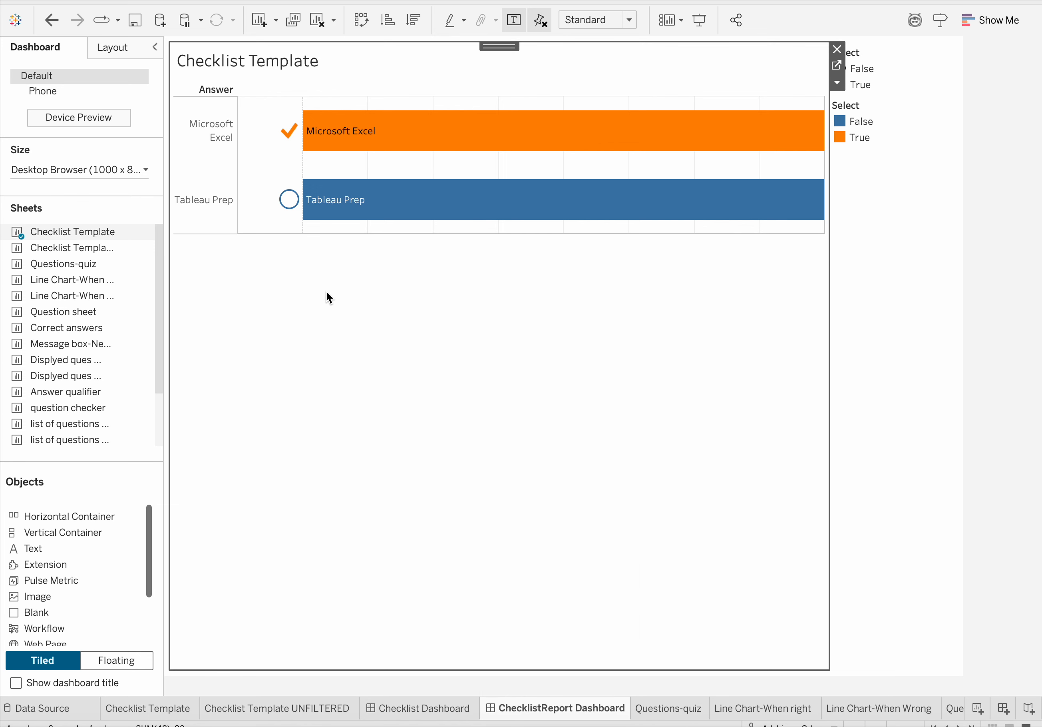
Replace the Checklist Template sheet on the ChecklistReport Dashboard with the Checklist Template UNFILTERED sheet and look through its answers
left_click(834, 47)
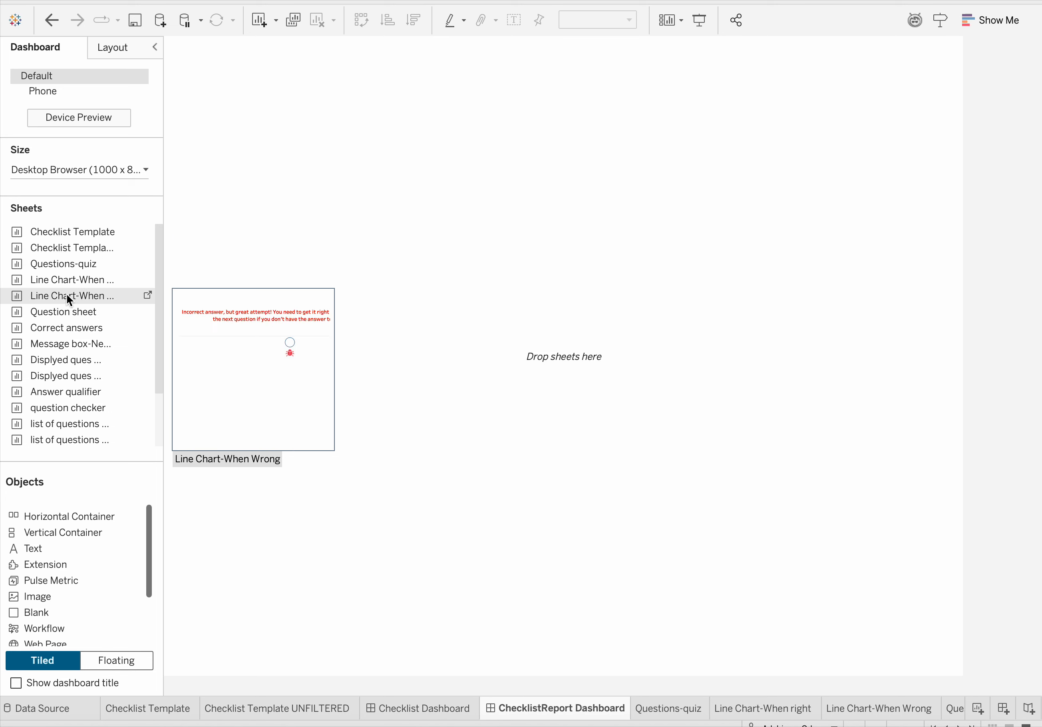
scroll(63, 339, "down", 3)
scroll(62, 340, "up", 3)
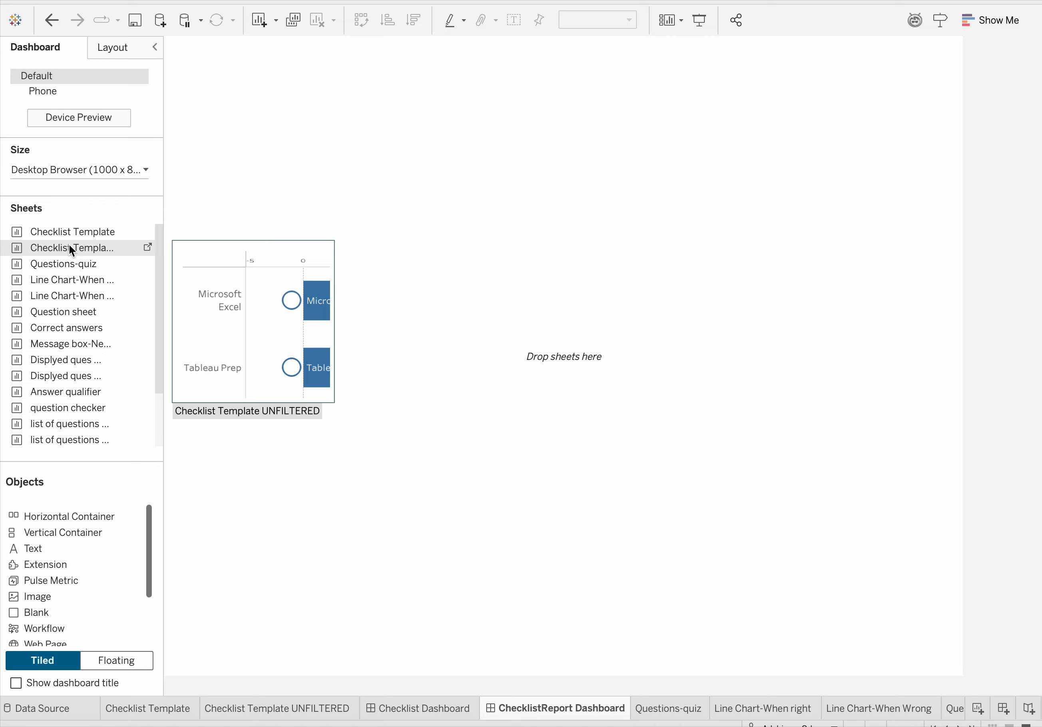
left_click_drag(68, 245, 358, 257)
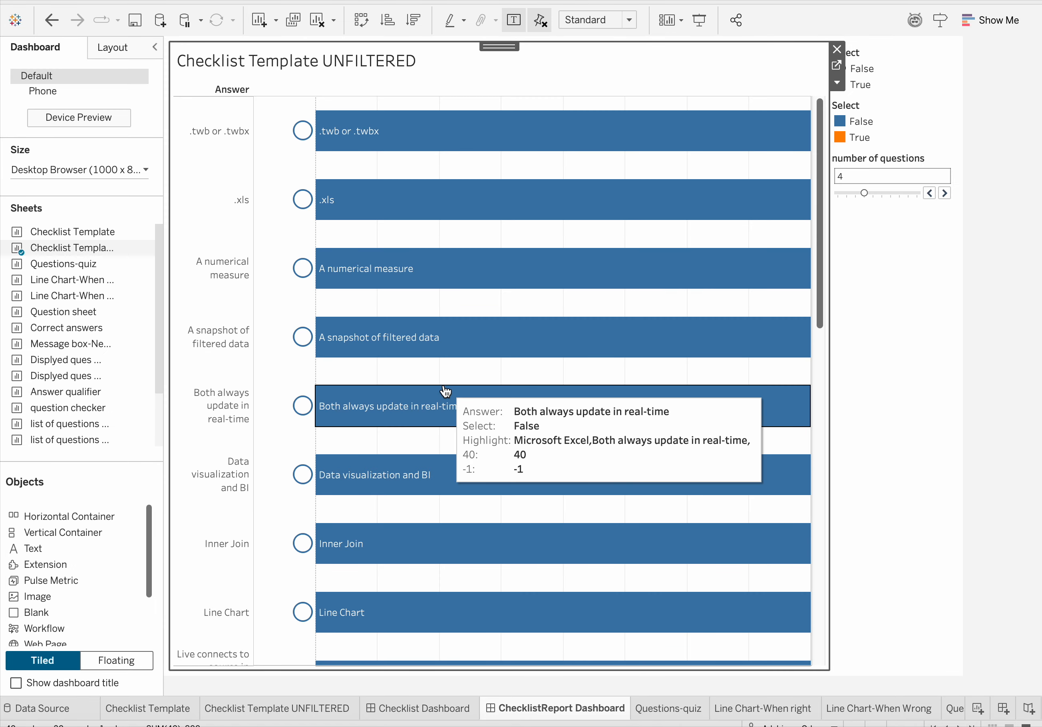
scroll(444, 393, "down", 10)
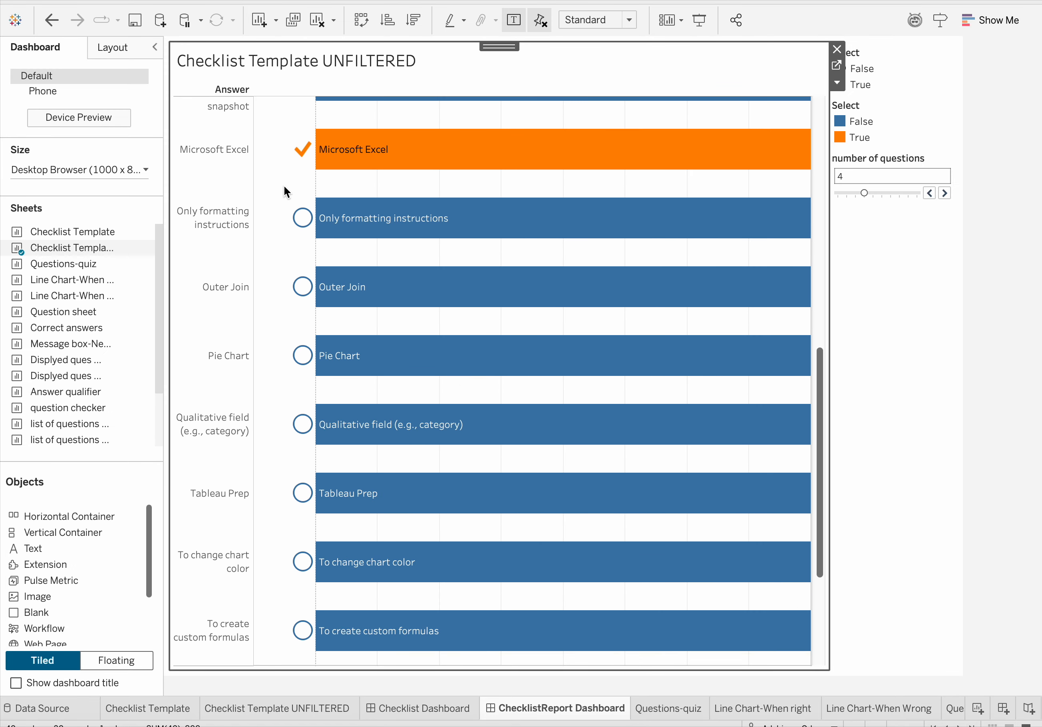
scroll(324, 247, "up", 6)
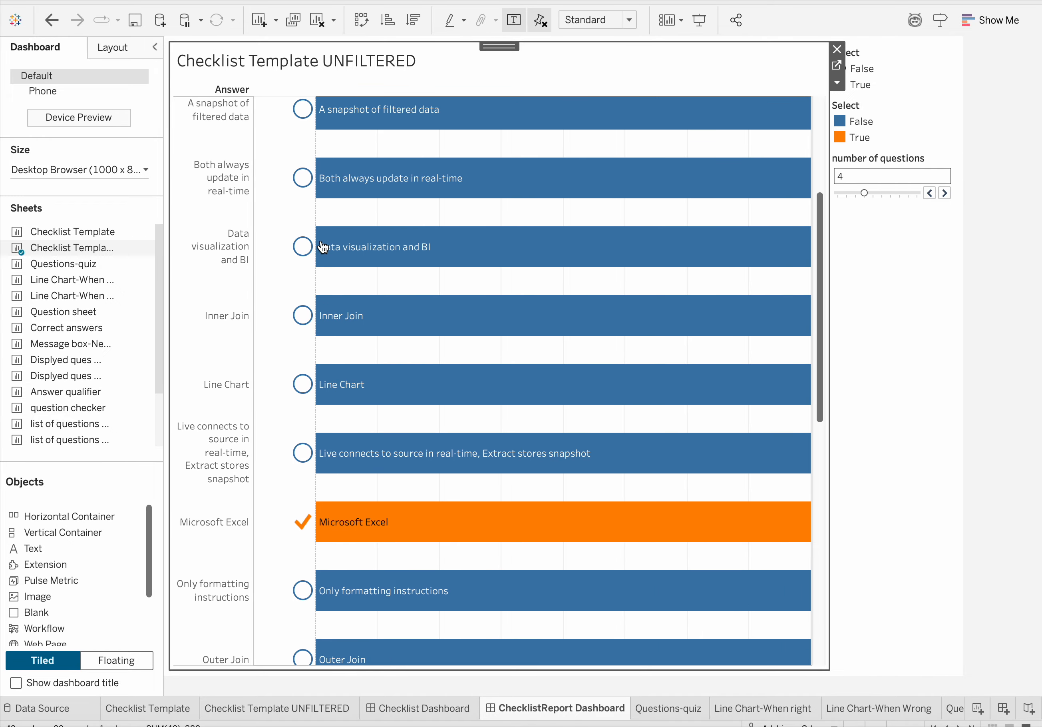
Review the unfiltered and filtered checklist sheets, and move the Questions-quiz sheet directly after the Checklist Template sheet
scroll(321, 242, "up", 3)
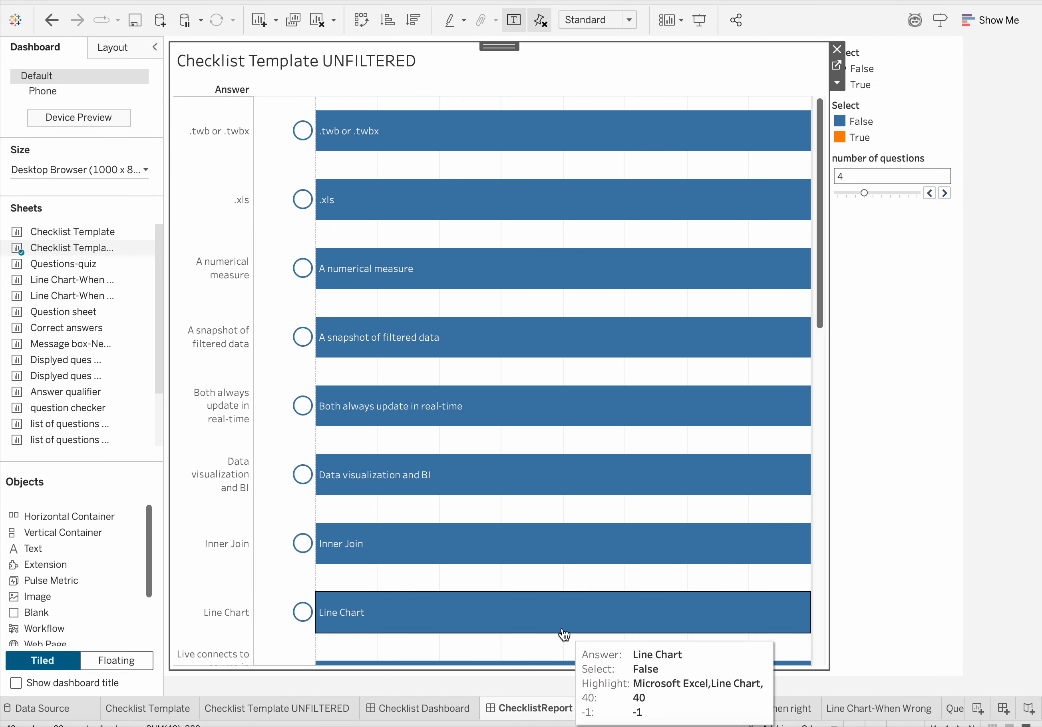
left_click(309, 708)
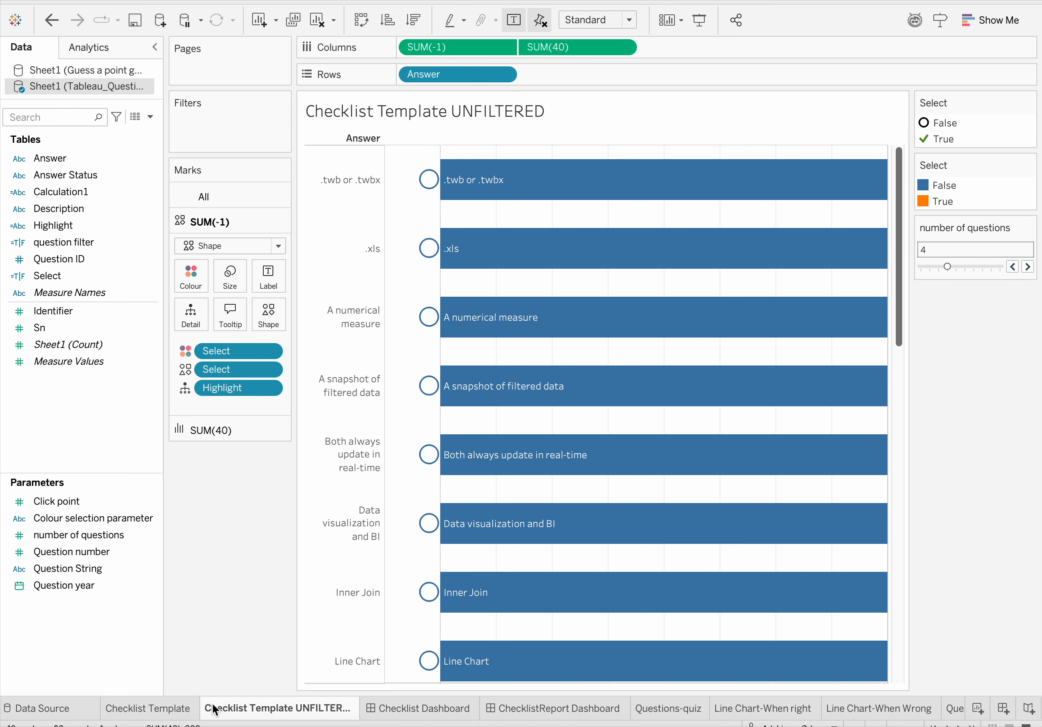
left_click(172, 708)
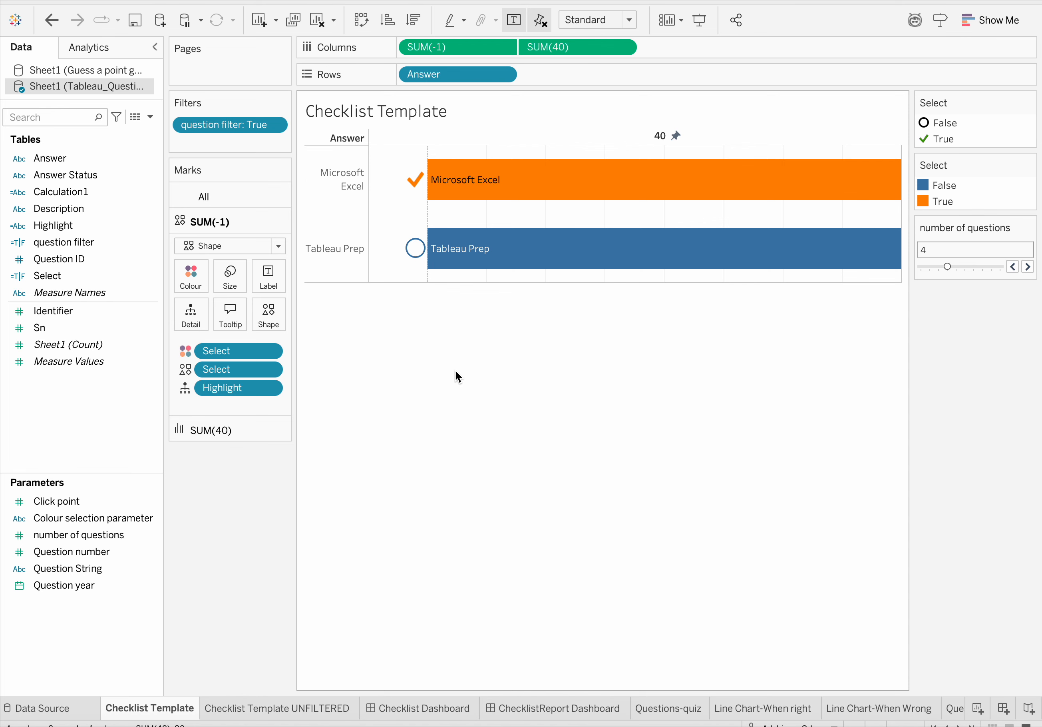
mouse_move(676, 707)
left_mouse_down()
mouse_move(291, 719)
mouse_move(300, 710)
mouse_move(216, 710)
left_mouse_up()
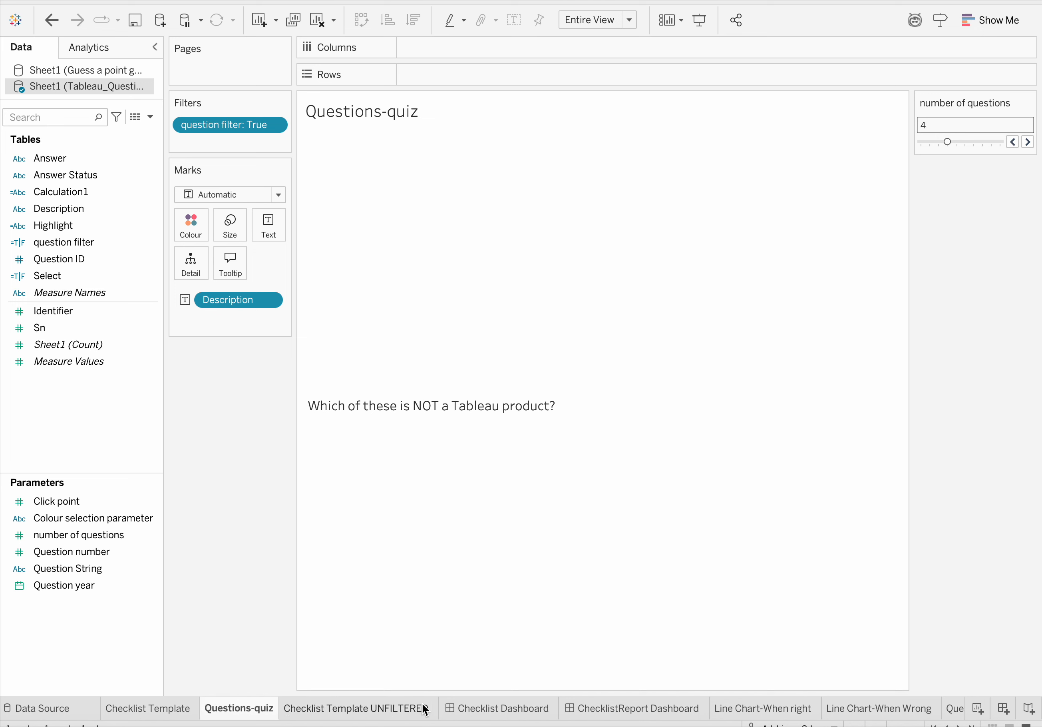
Duplicate the ChecklistReport Dashboard and replace the unfiltered checklist in the copy with the Questions-quiz sheet
right_click(606, 710)
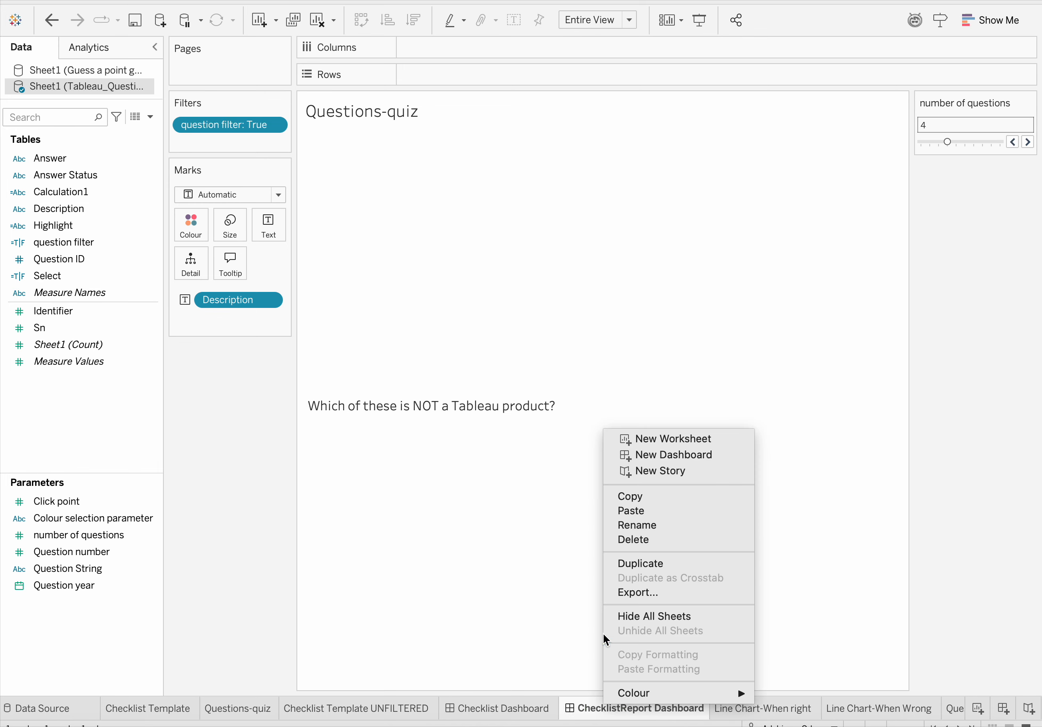
left_click(653, 570)
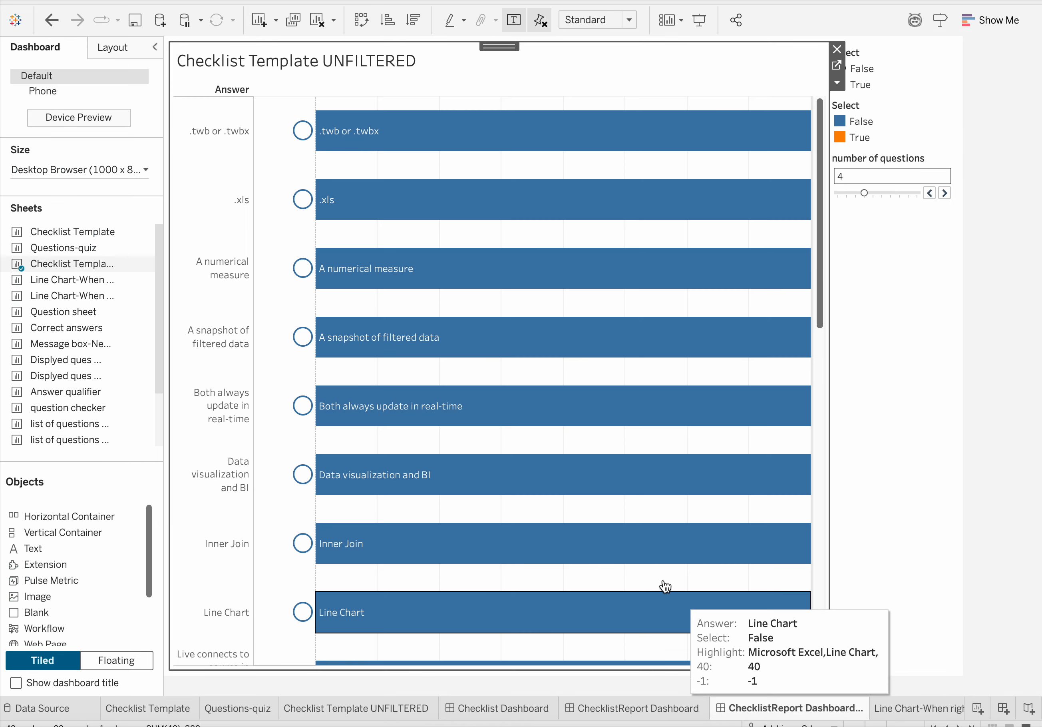
left_click(837, 49)
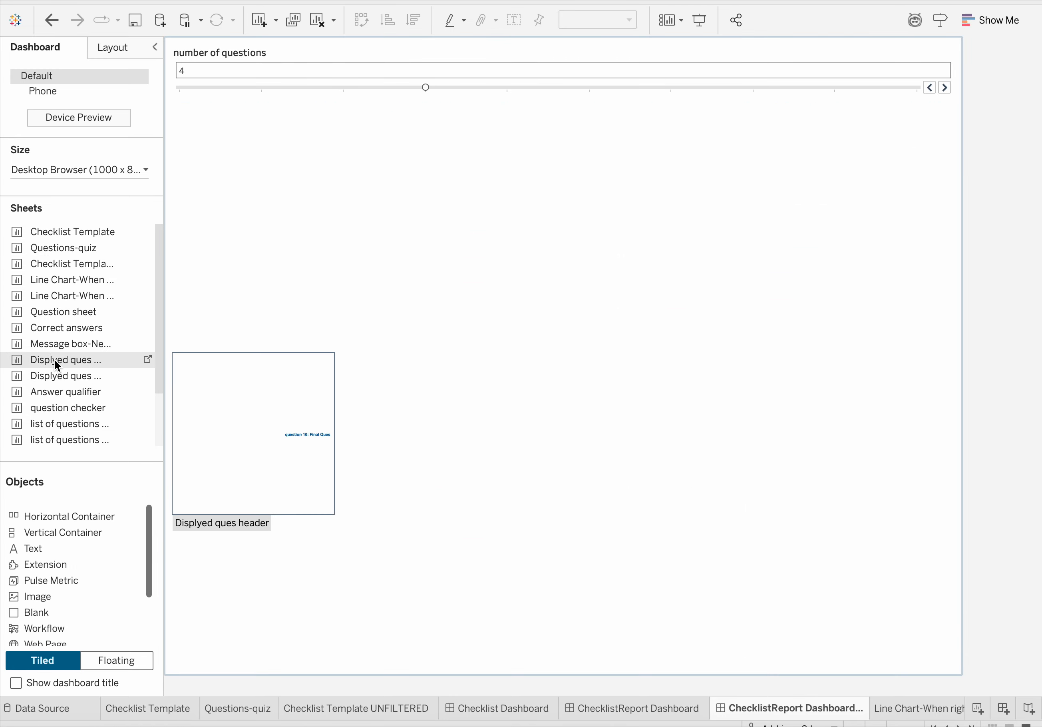
left_click_drag(72, 249, 290, 198)
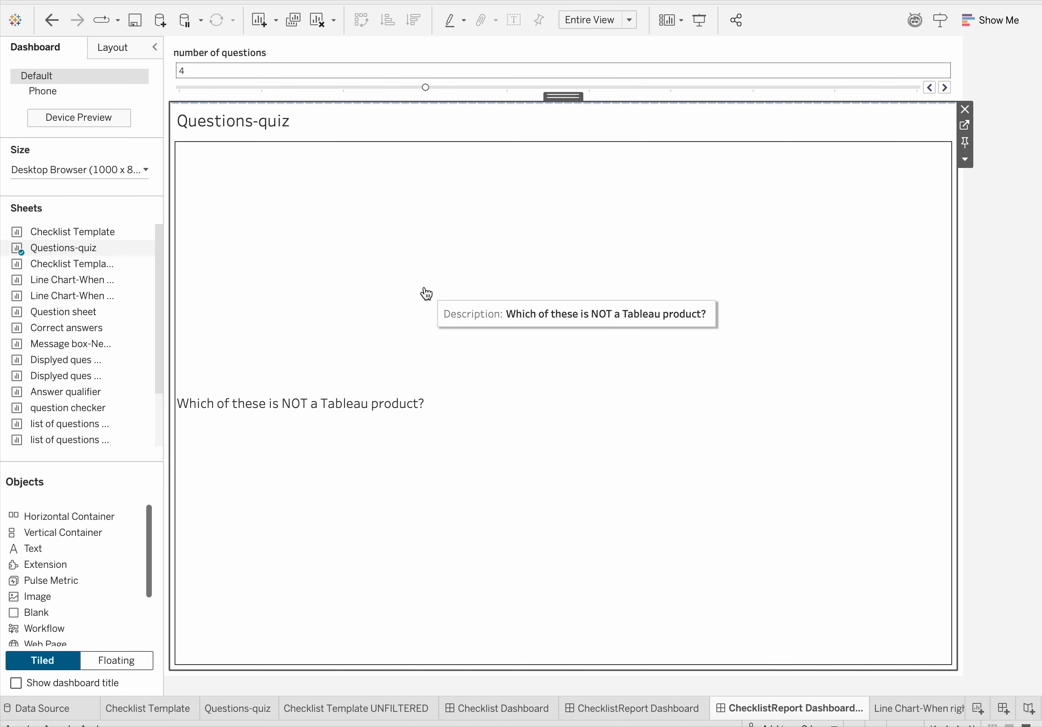
Centre the Description text horizontally on the Questions-quiz sheet and return to the duplicated dashboard
left_click(964, 125)
left_click(273, 229)
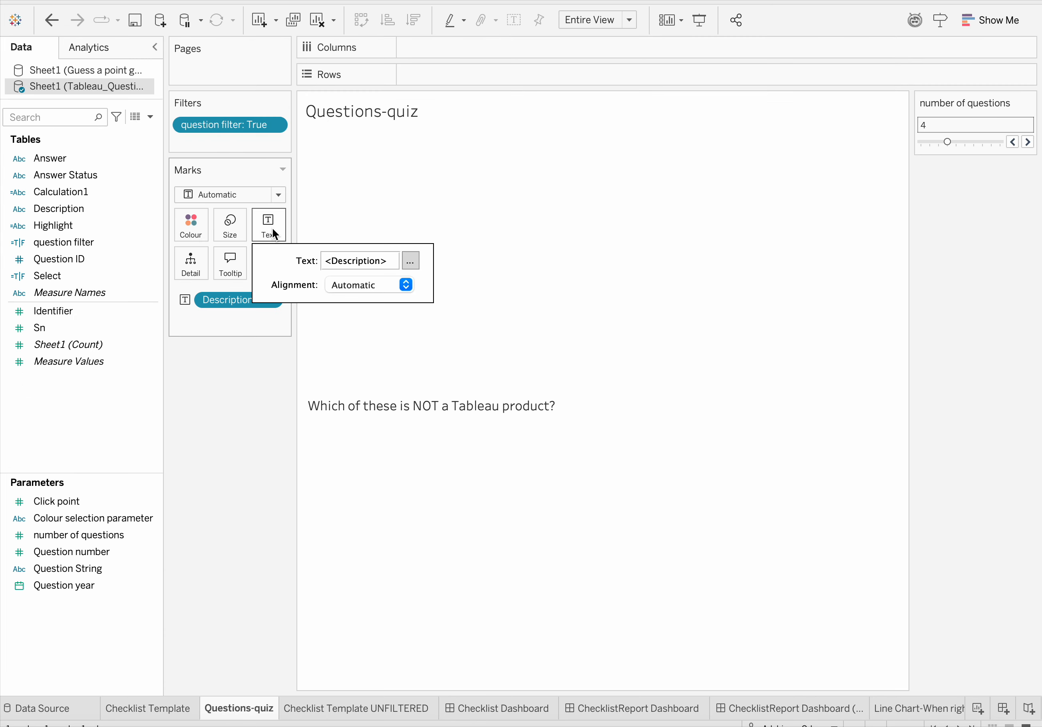
left_click(398, 283)
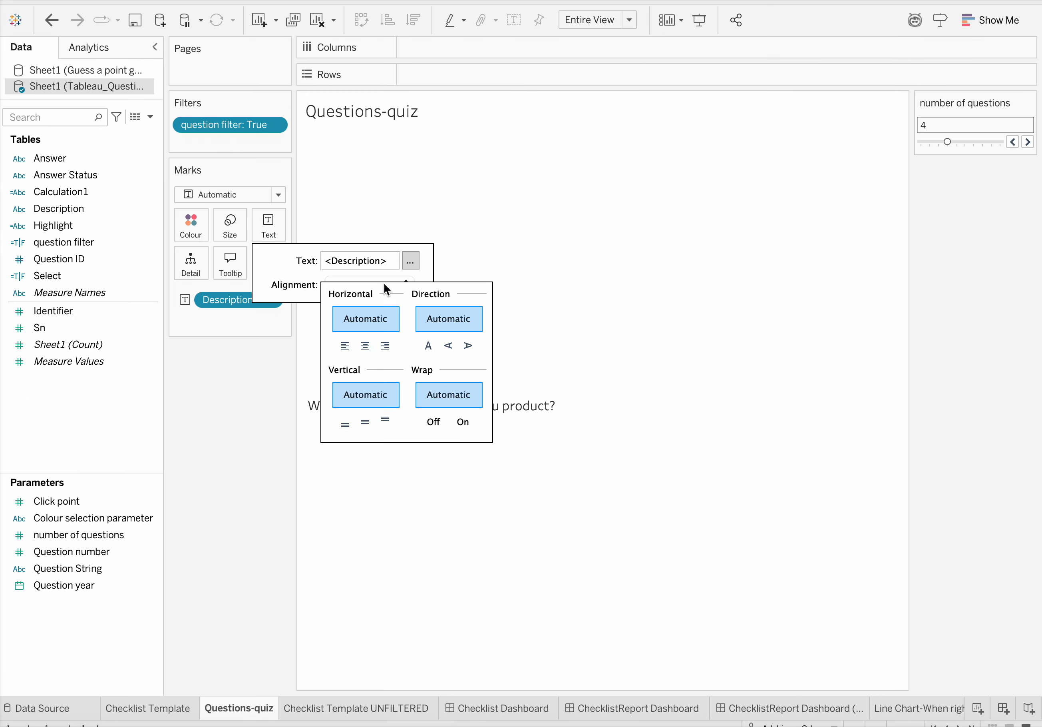
left_click(365, 344)
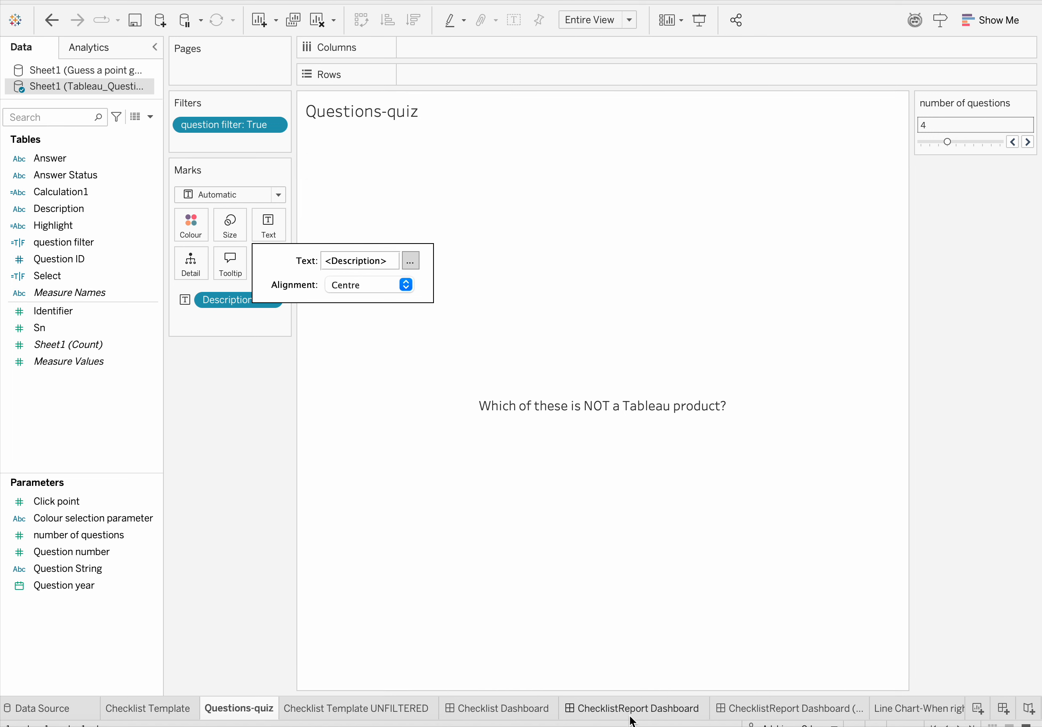
left_click(747, 707)
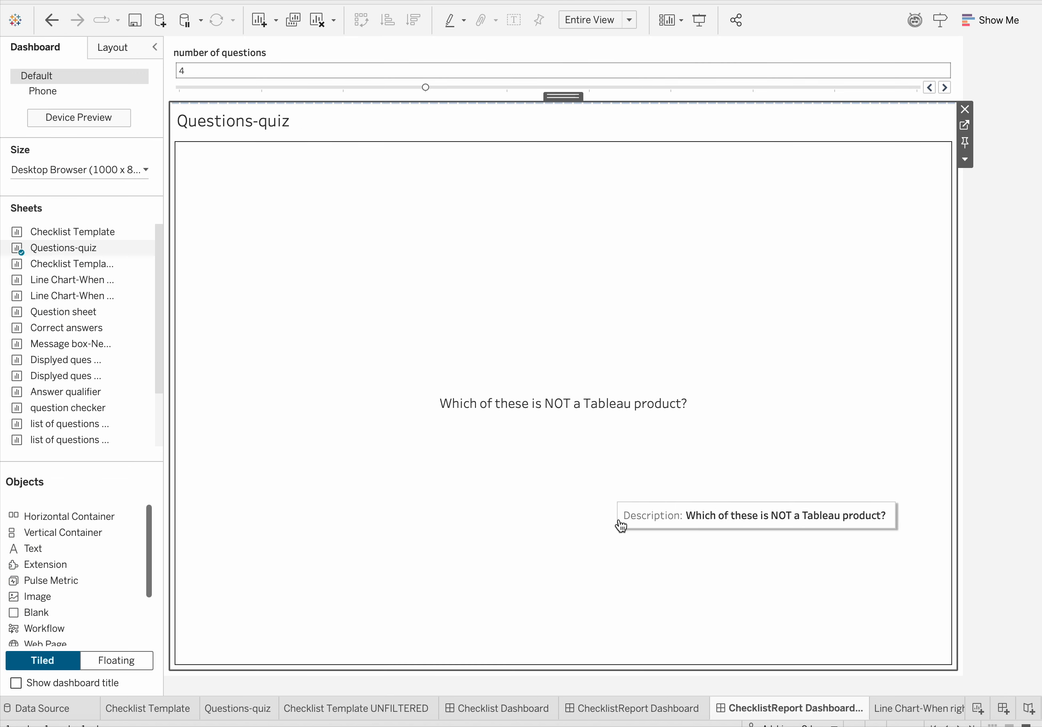
Rename the duplicated dashboard as Quiz Dashboard
double_click(819, 707)
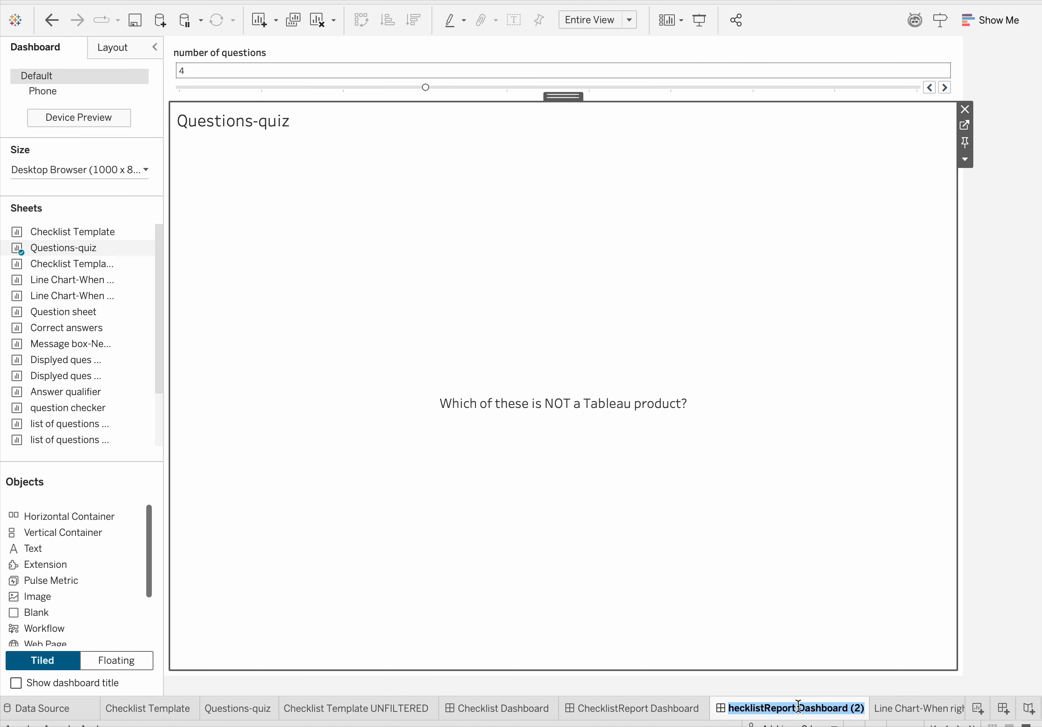
left_click_drag(799, 706, 707, 716)
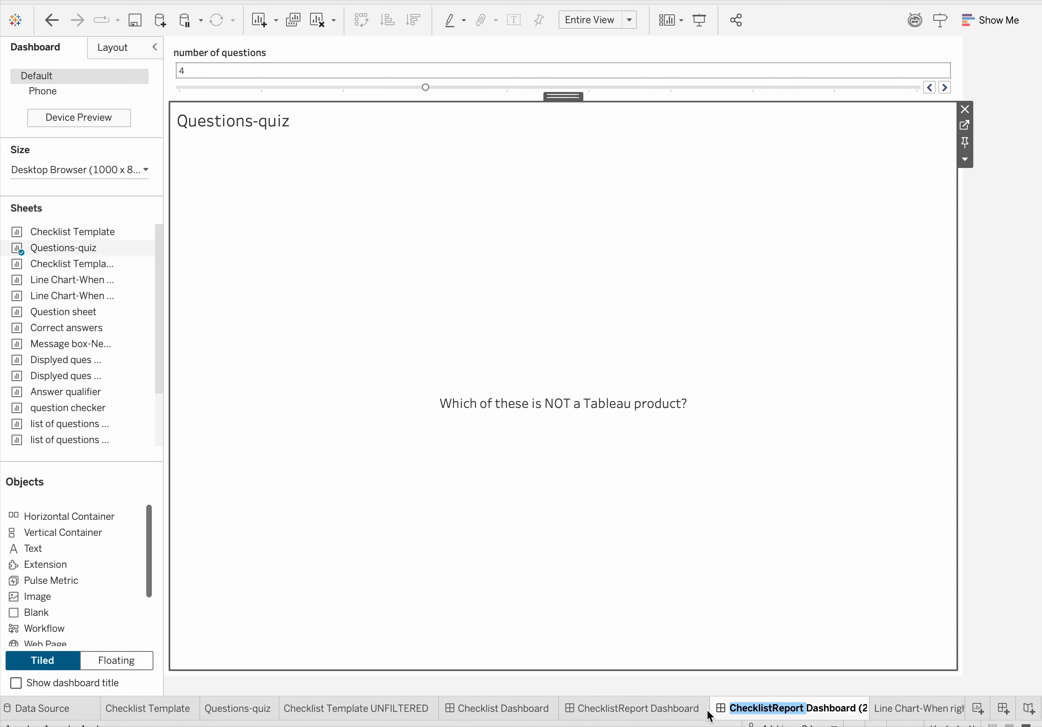
type("Quiz")
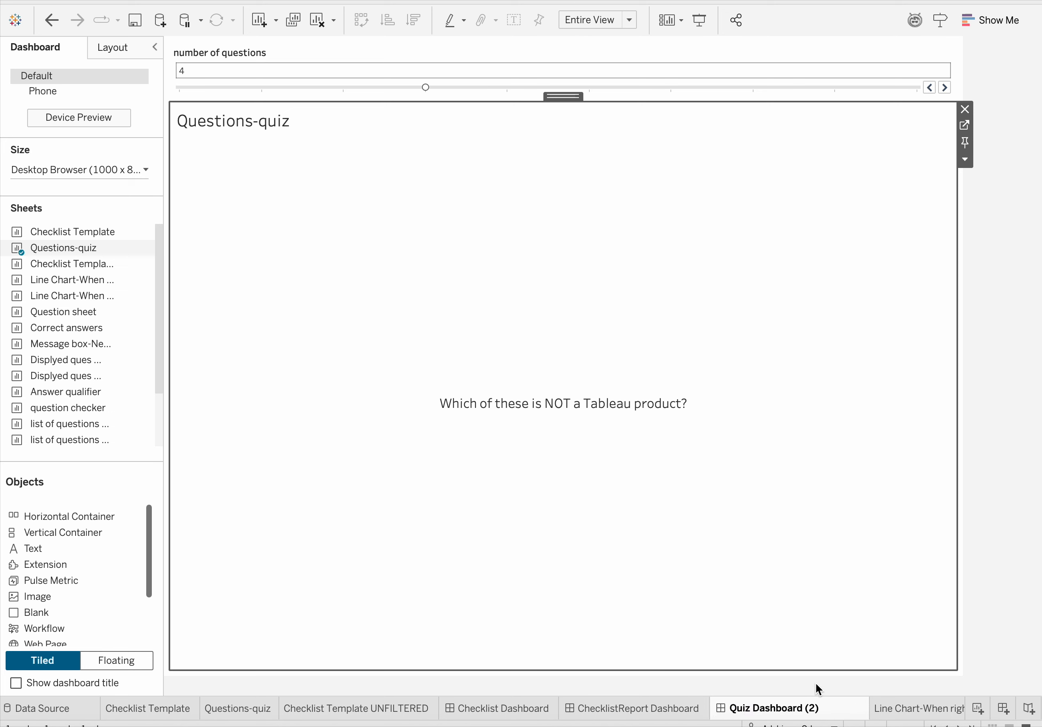
left_click_drag(805, 707, 828, 707)
key("BackSpace")
key("Return")
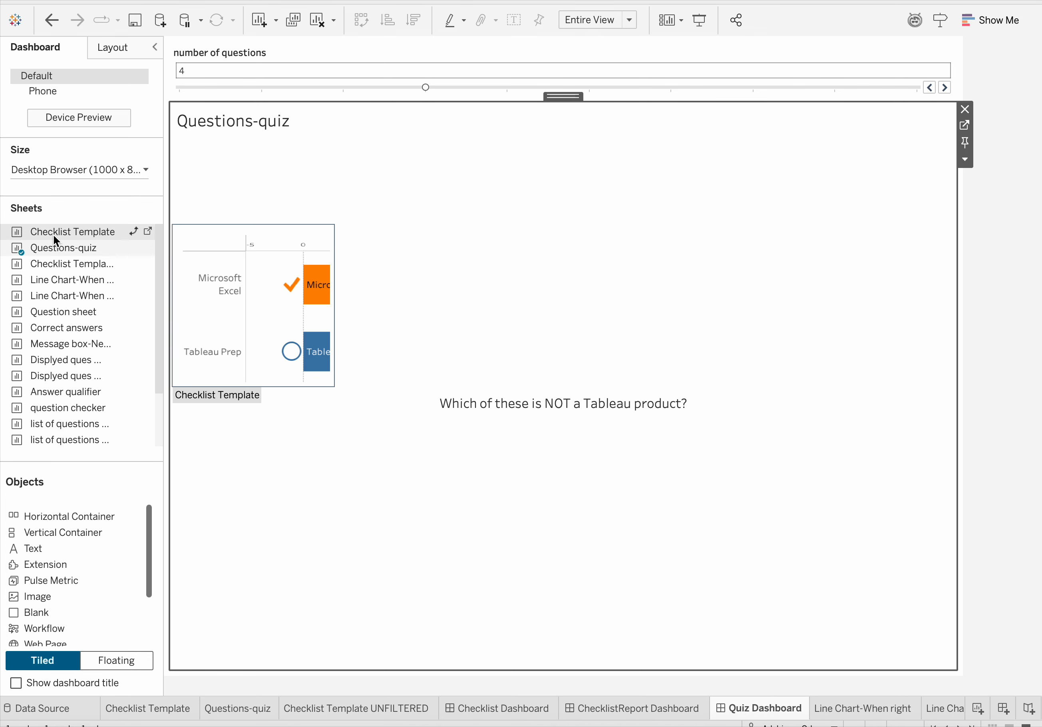
Add the Checklist Template sheet below the question on the Quiz Dashboard and replace its title text with "Select Your answer"
left_click_drag(53, 234, 330, 452)
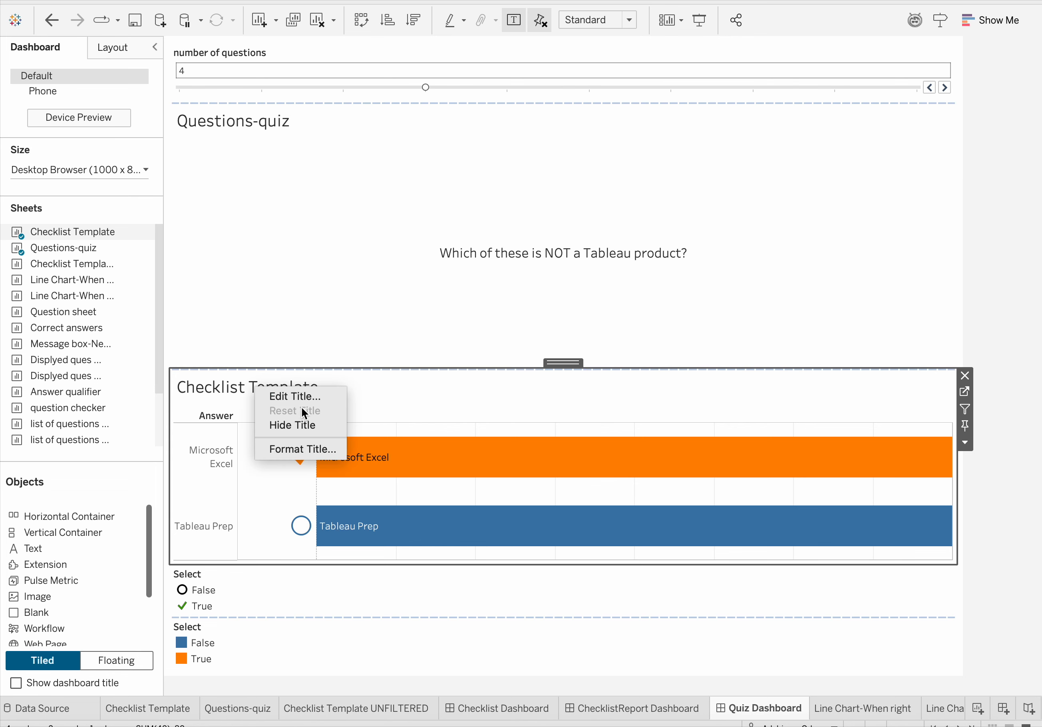
left_click(299, 396)
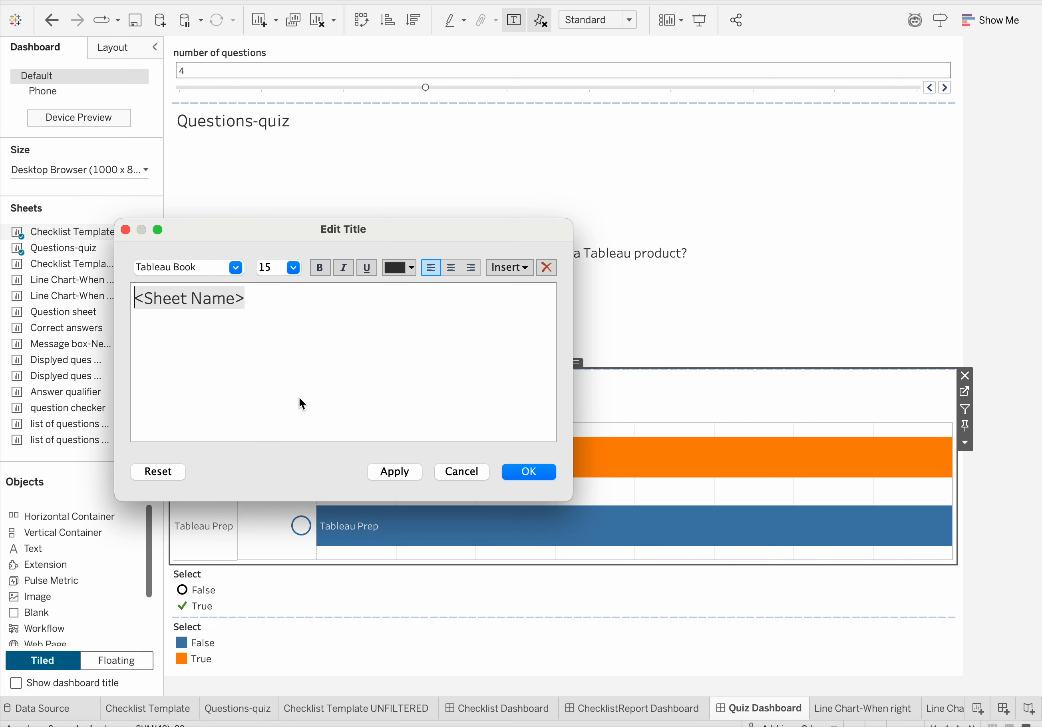
type("Sele")
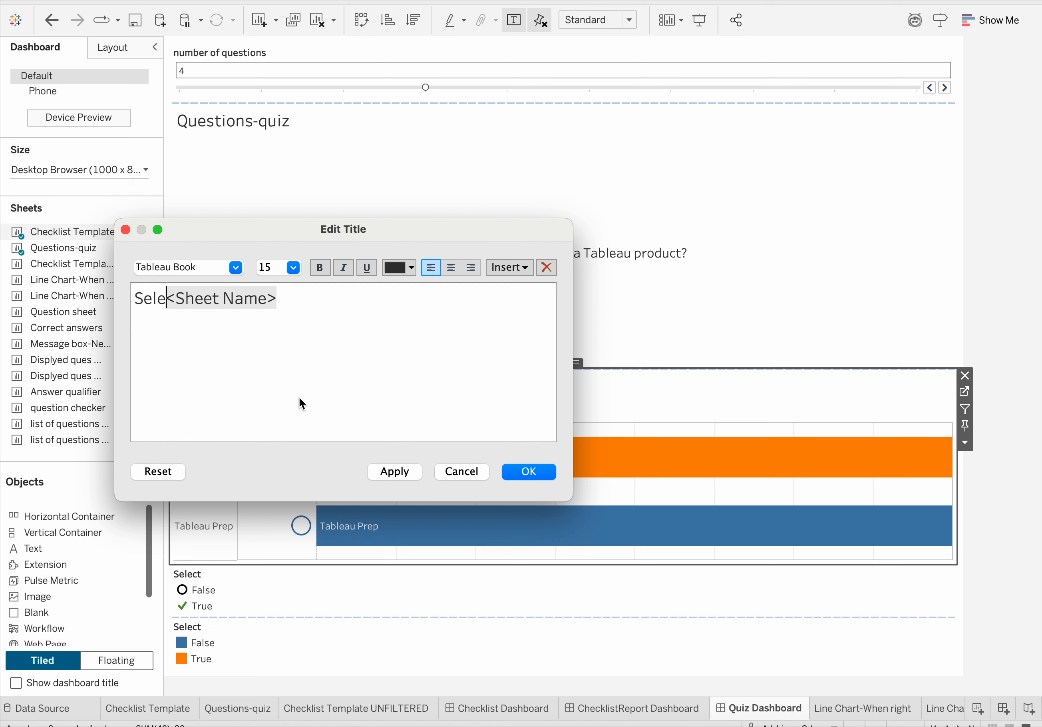
type("ct")
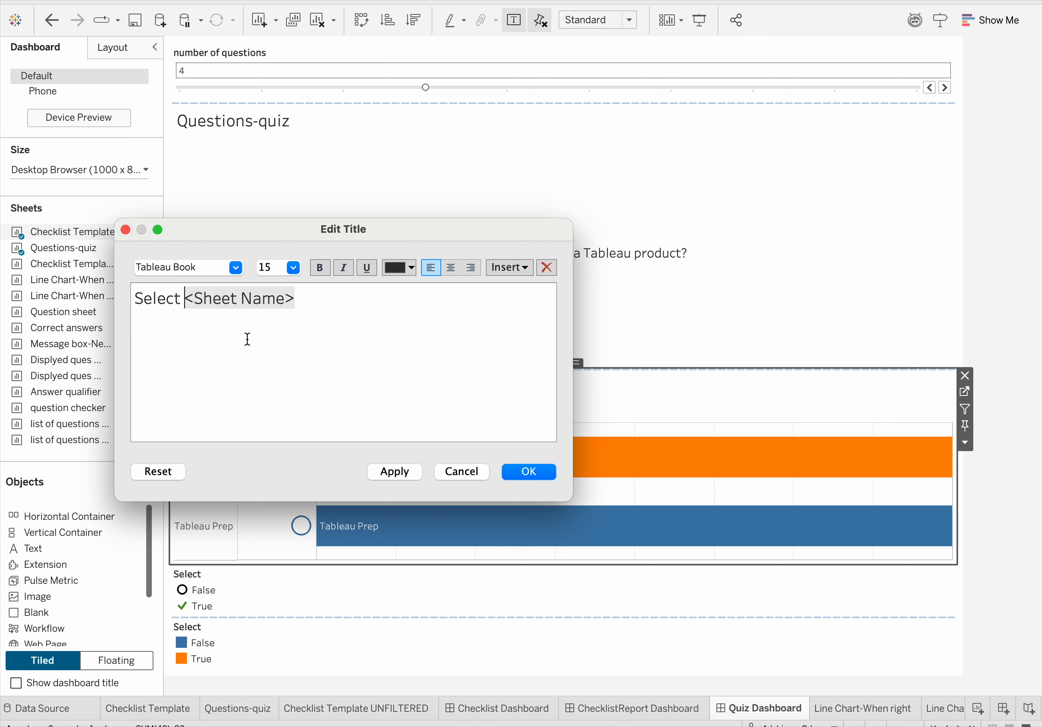
left_click_drag(193, 299, 421, 313)
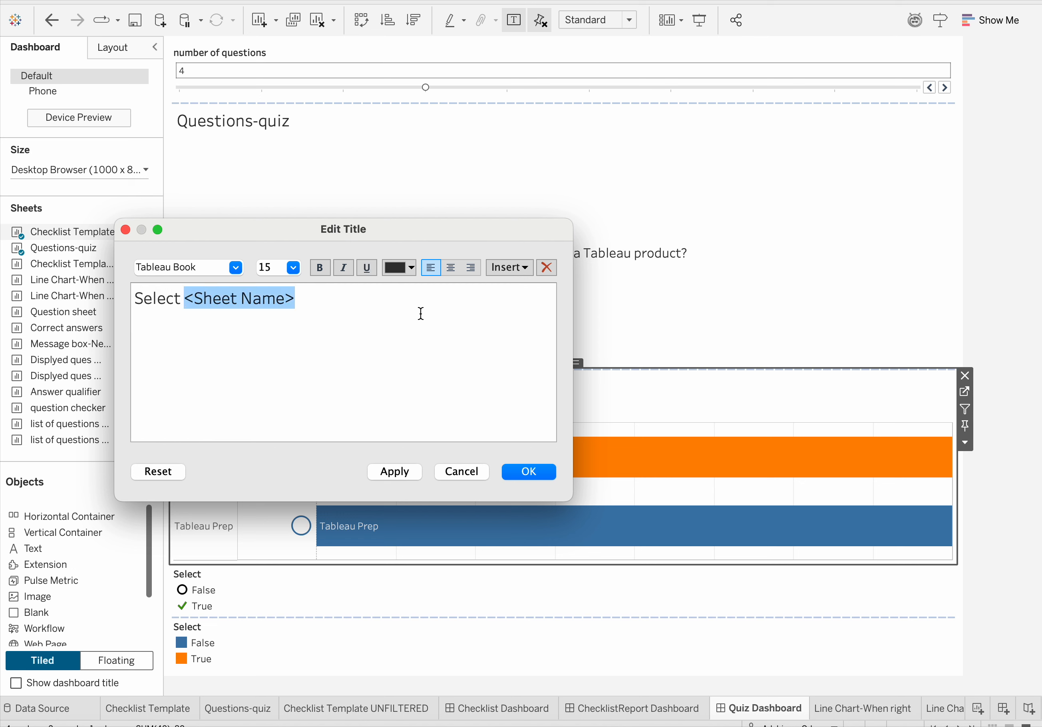
key("BackSpace")
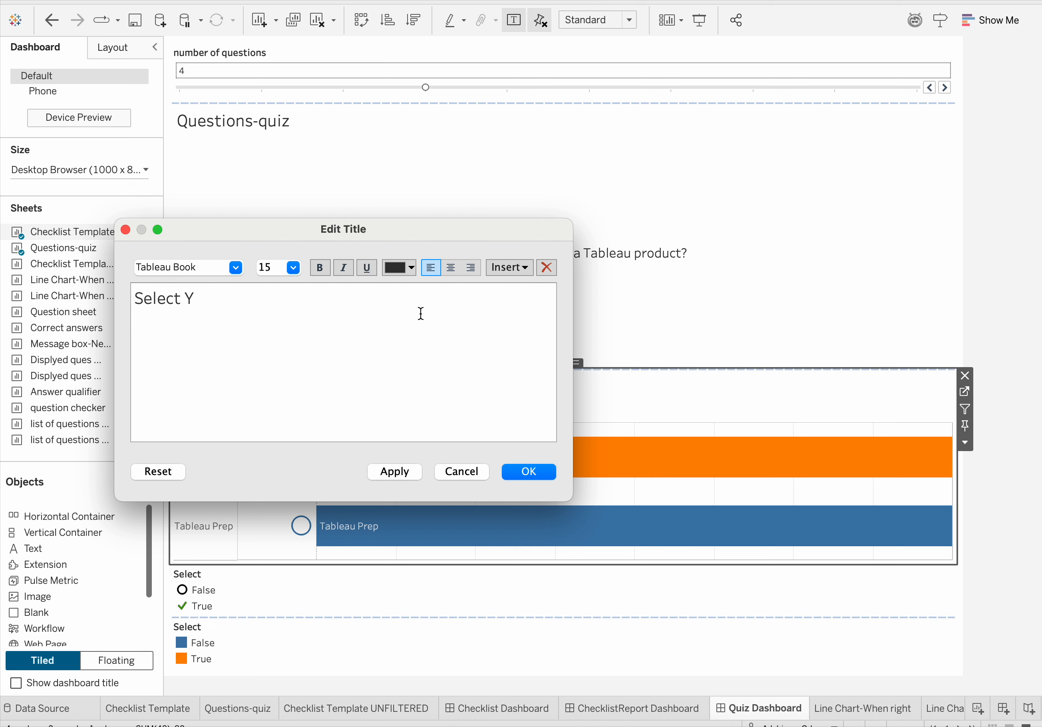
type("Your answer")
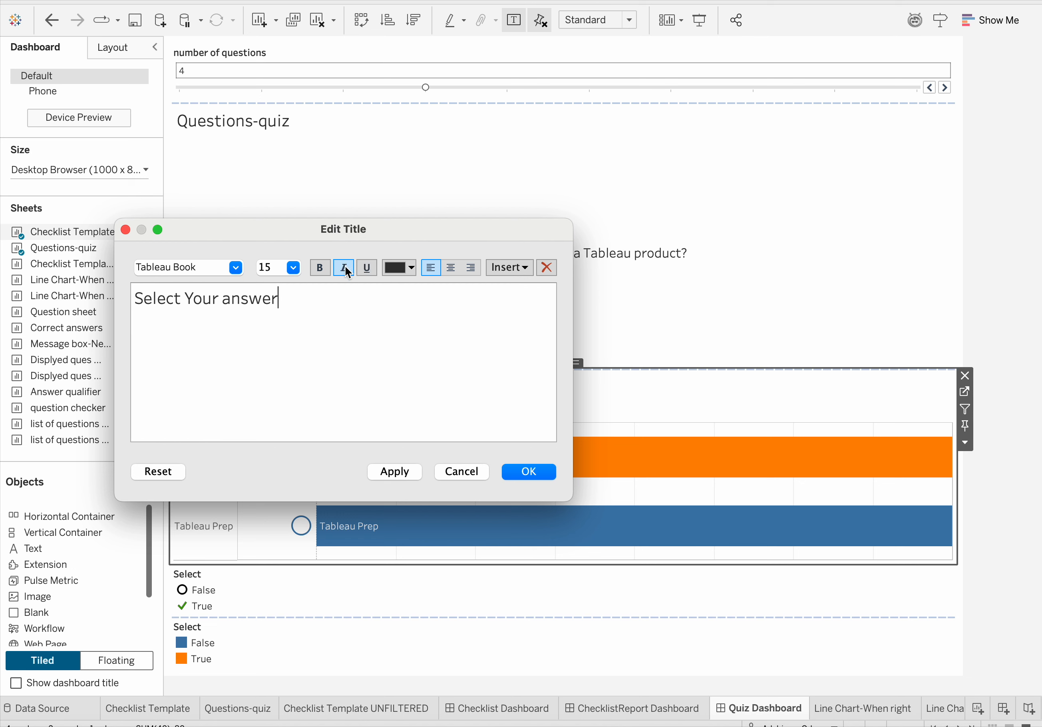
Capitalise the last word so the checklist title reads "Select Your Answer", and centre the title
left_click(229, 298)
key("BackSpace")
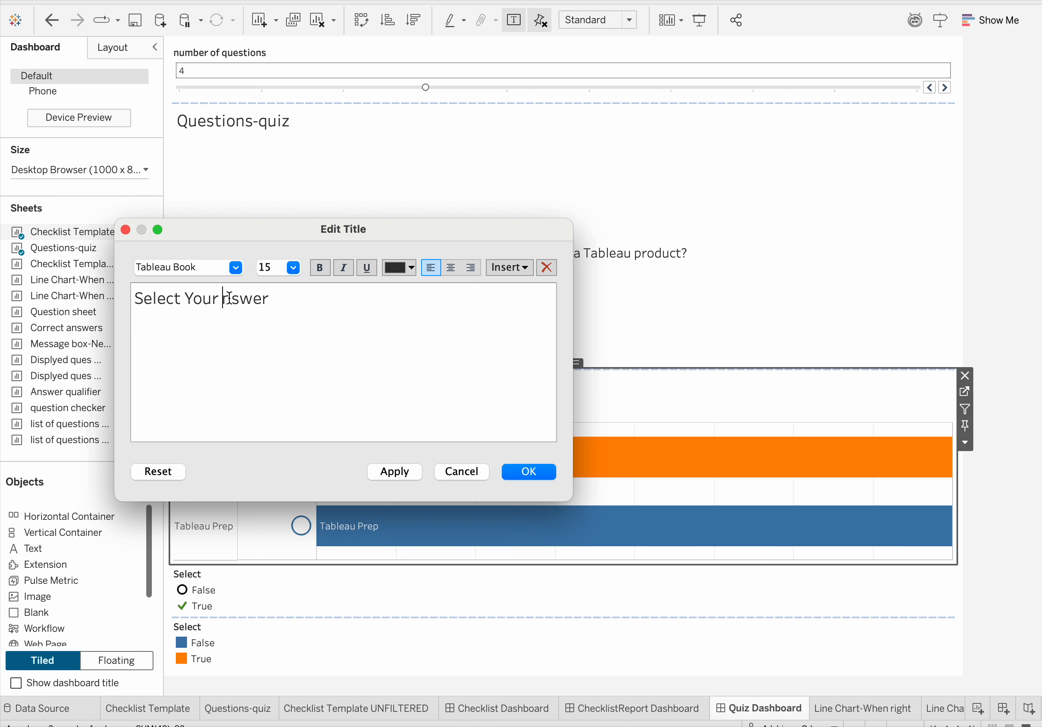
type("A")
left_click(396, 471)
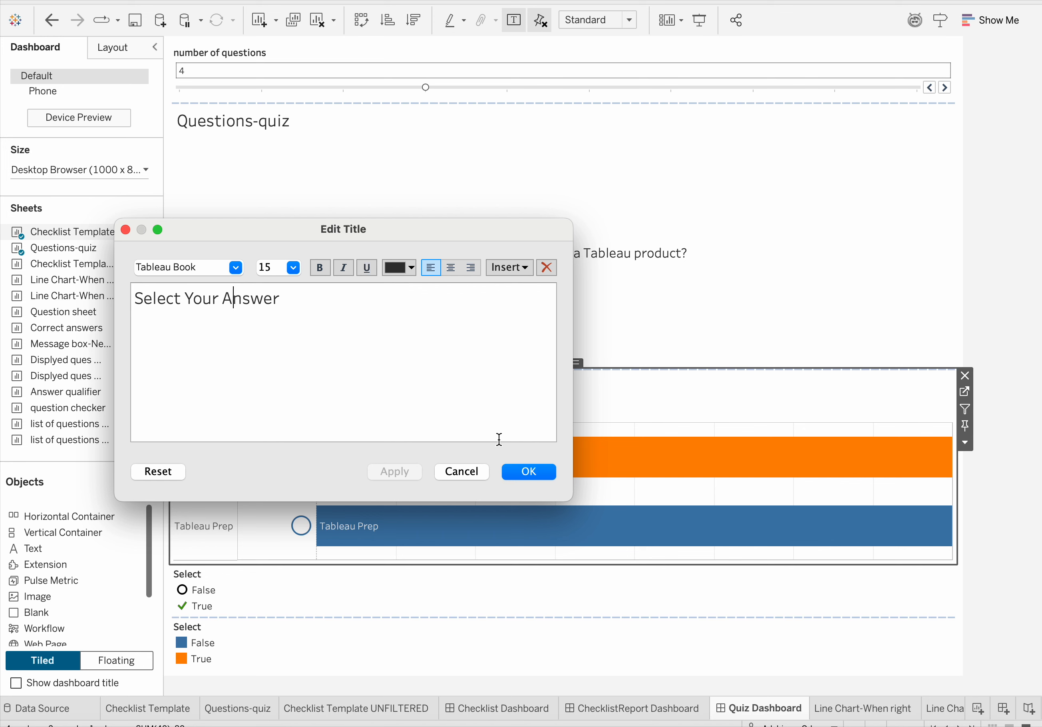
left_click(450, 268)
left_click(538, 472)
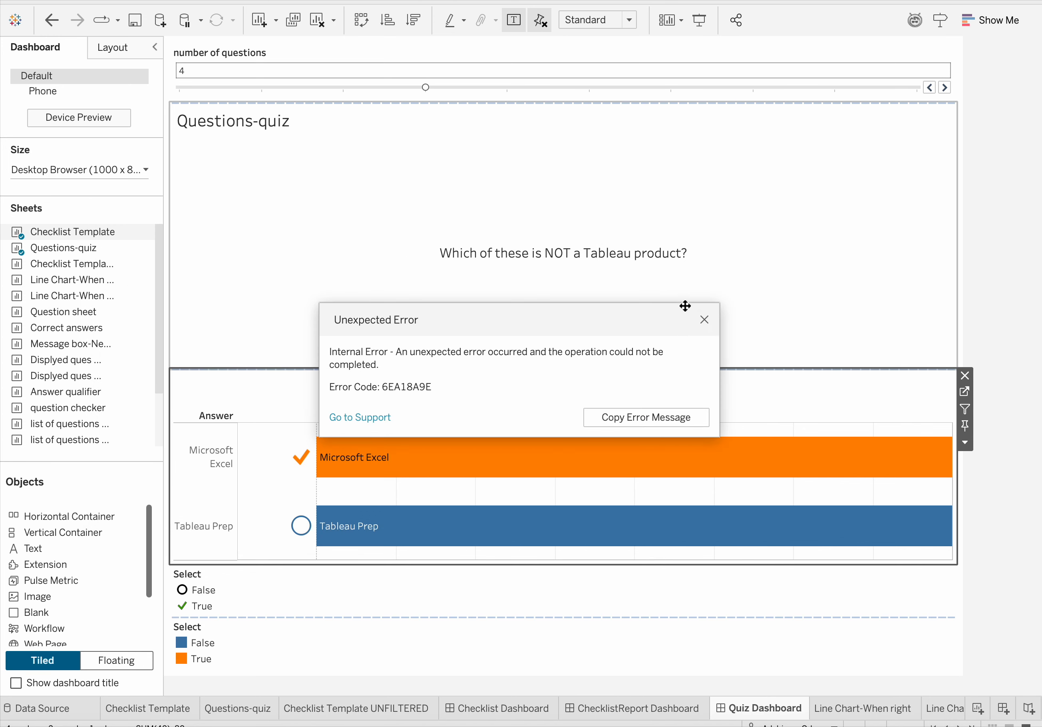
left_click(704, 320)
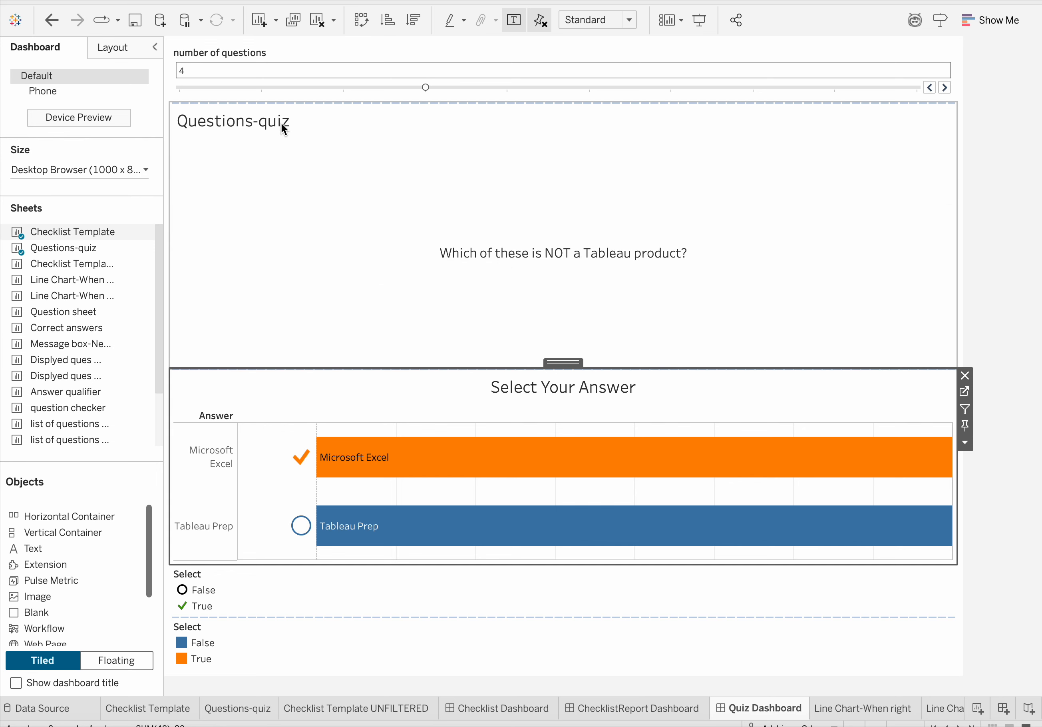
Change the Questions-quiz title on the Quiz Dashboard to "Your Question" and centre it
right_click(291, 121)
left_click(310, 129)
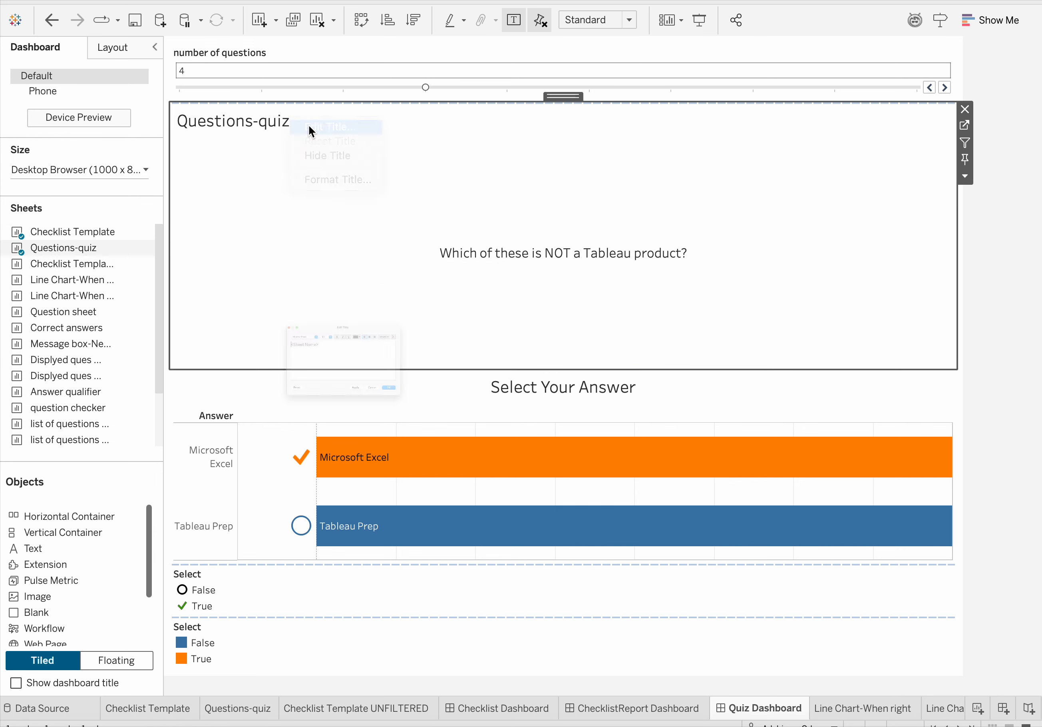
left_click_drag(245, 298, 137, 296)
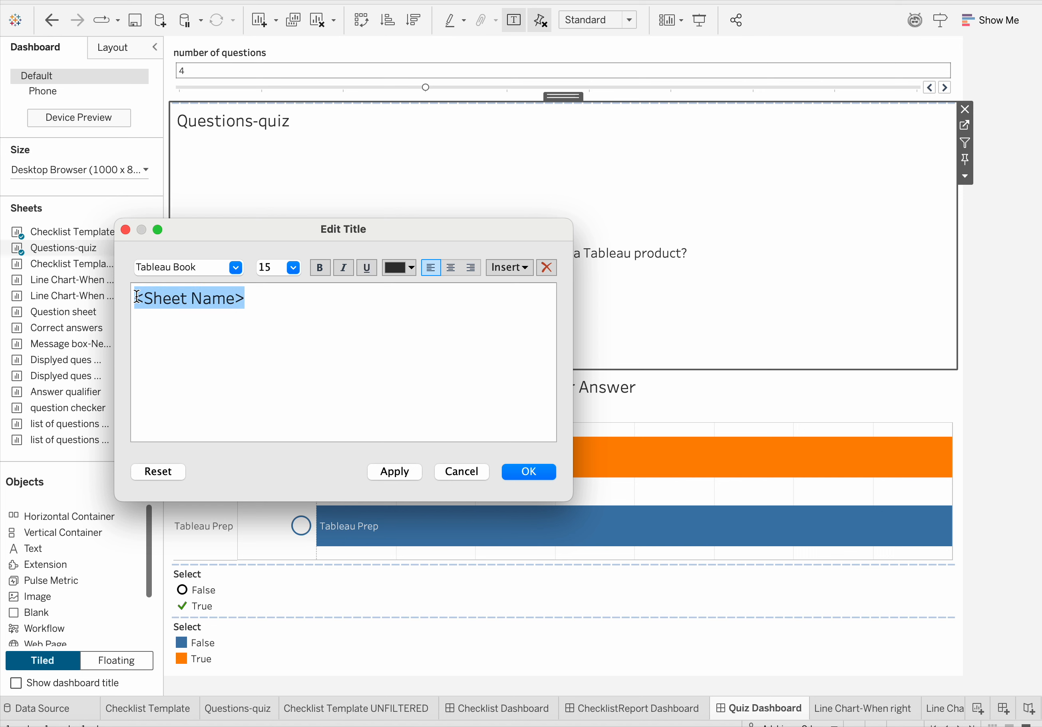
type("vo")
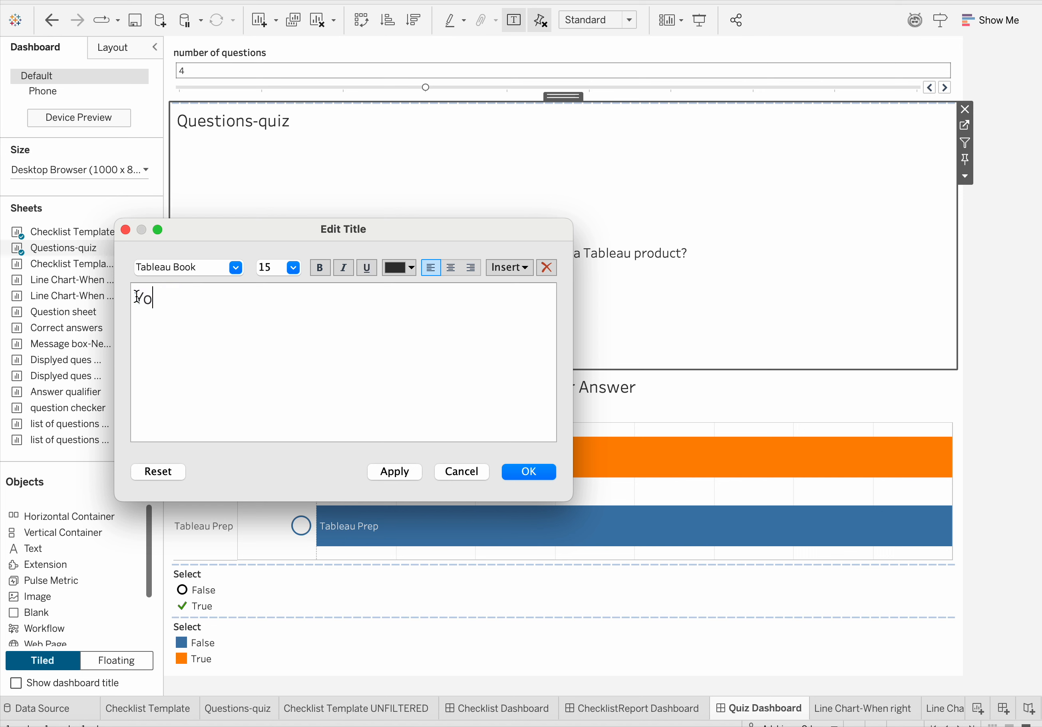
type("ur Question")
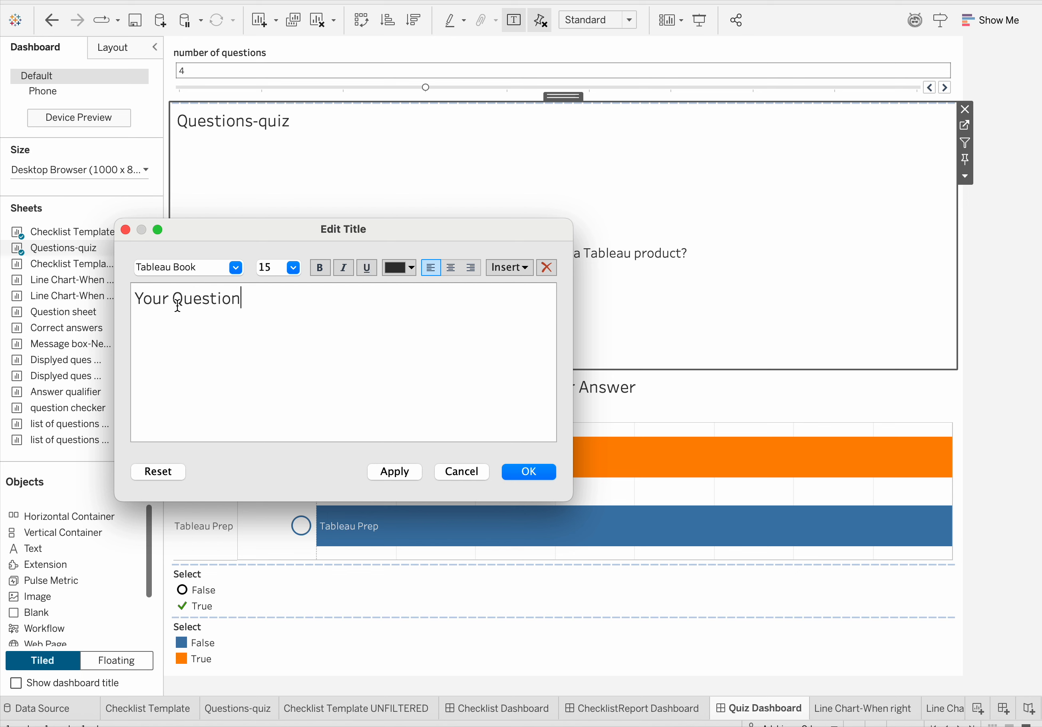
left_click(452, 268)
left_click(396, 470)
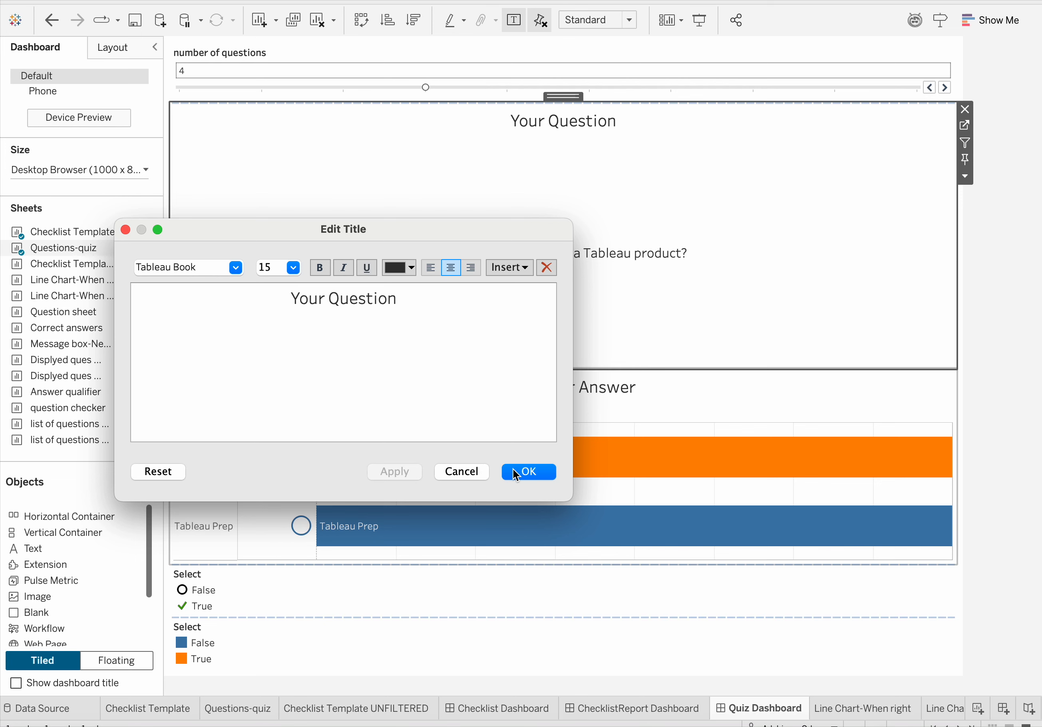
left_click(527, 471)
left_click(542, 385)
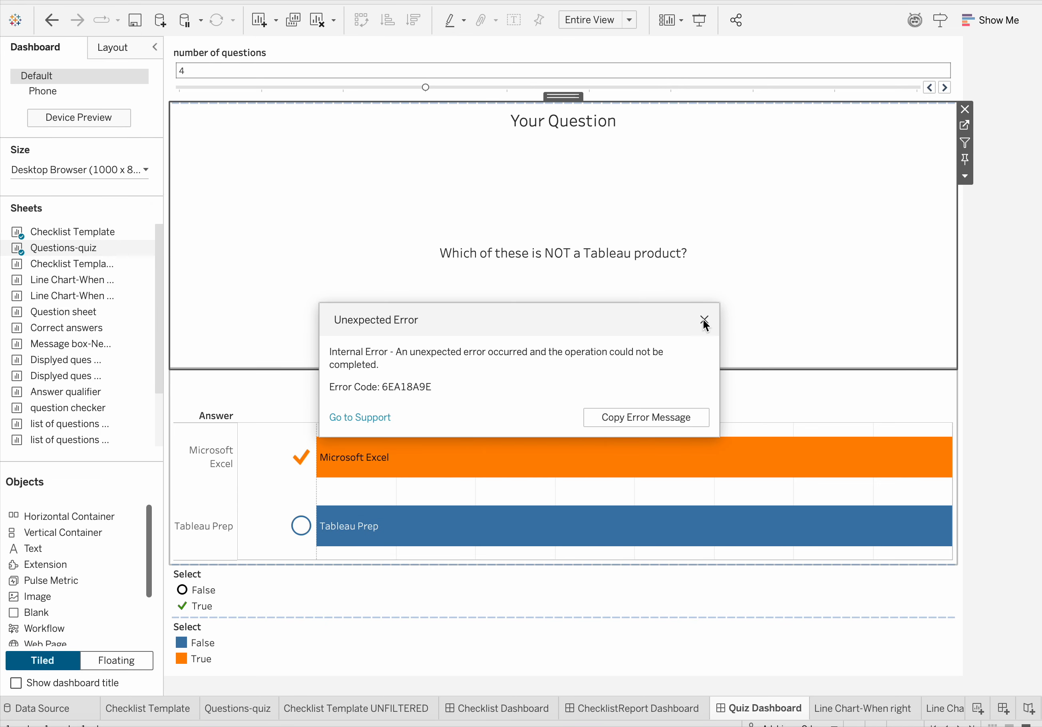
left_click(704, 319)
left_click(704, 320)
left_click(705, 320)
left_click(705, 320)
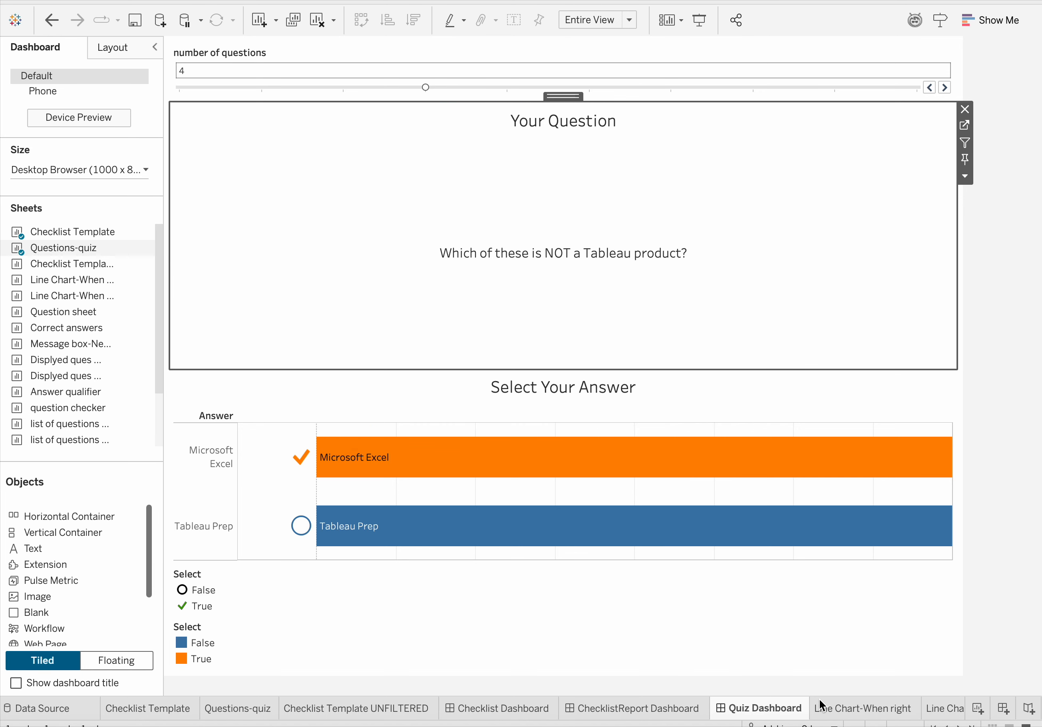
mouse_move(824, 706)
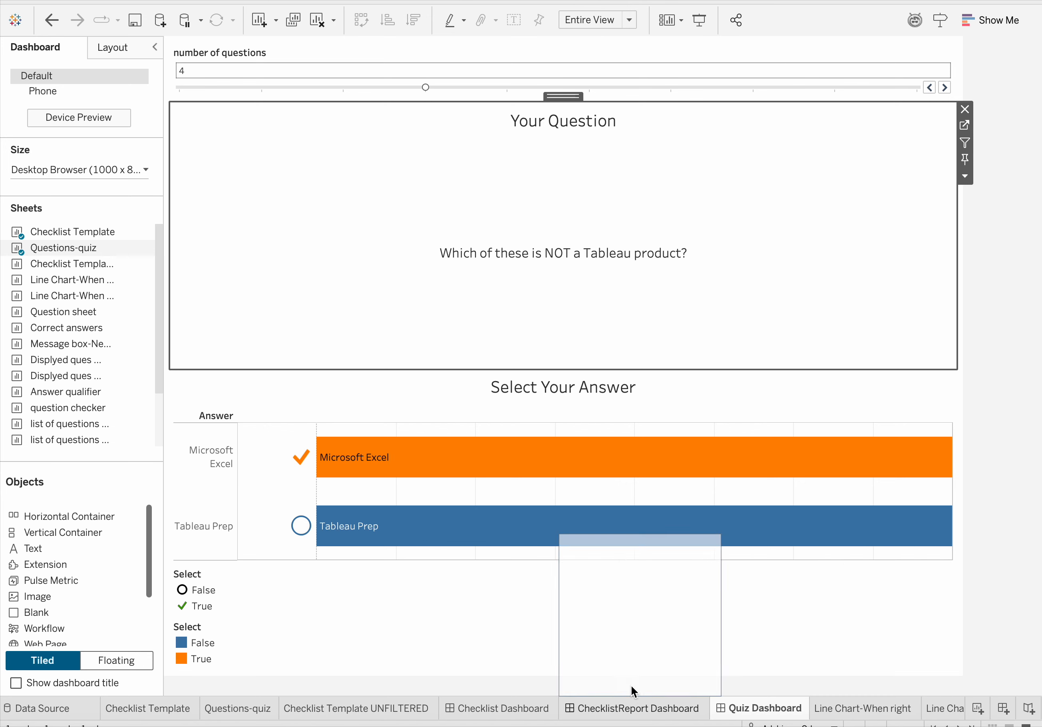
Examine the ticked answers on the ChecklistReport Dashboard and compare the unfiltered checklist sheet with the filtered Checklist Template
left_click(667, 714)
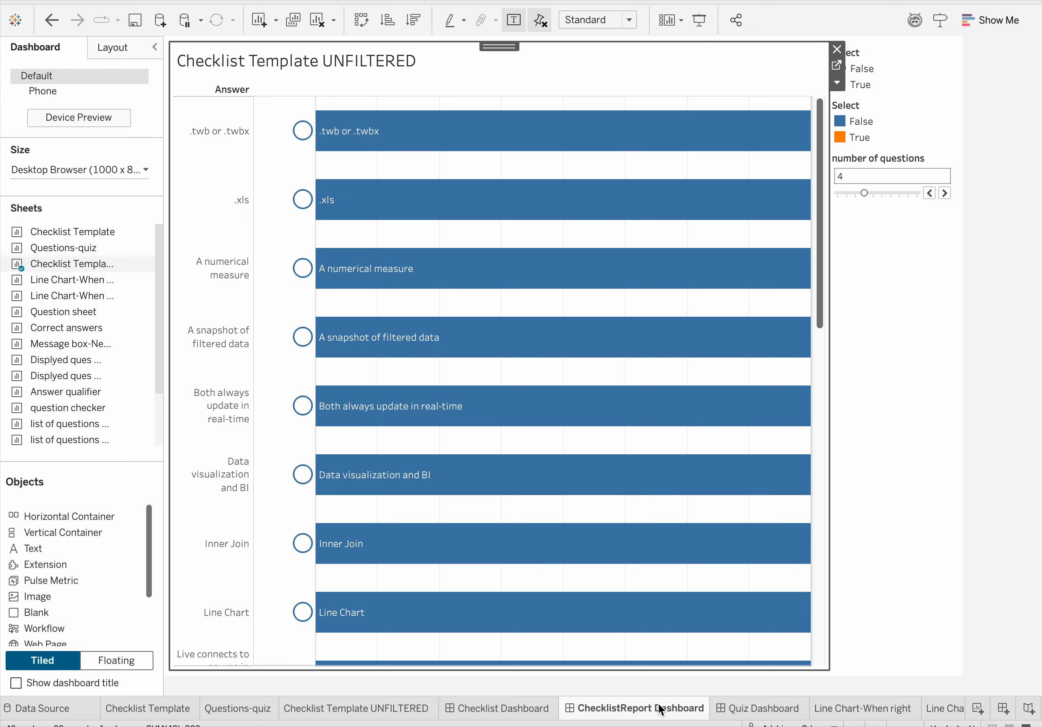
scroll(469, 403, "down", 5)
scroll(465, 400, "down", 3)
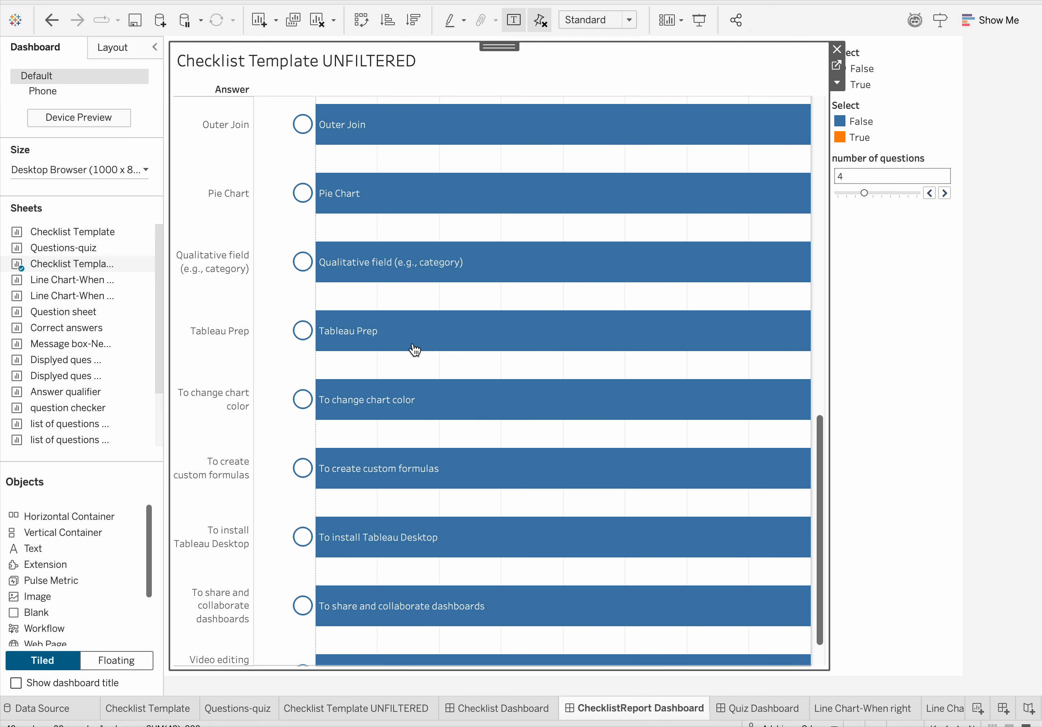
scroll(364, 251, "up", 4)
mouse_move(350, 341)
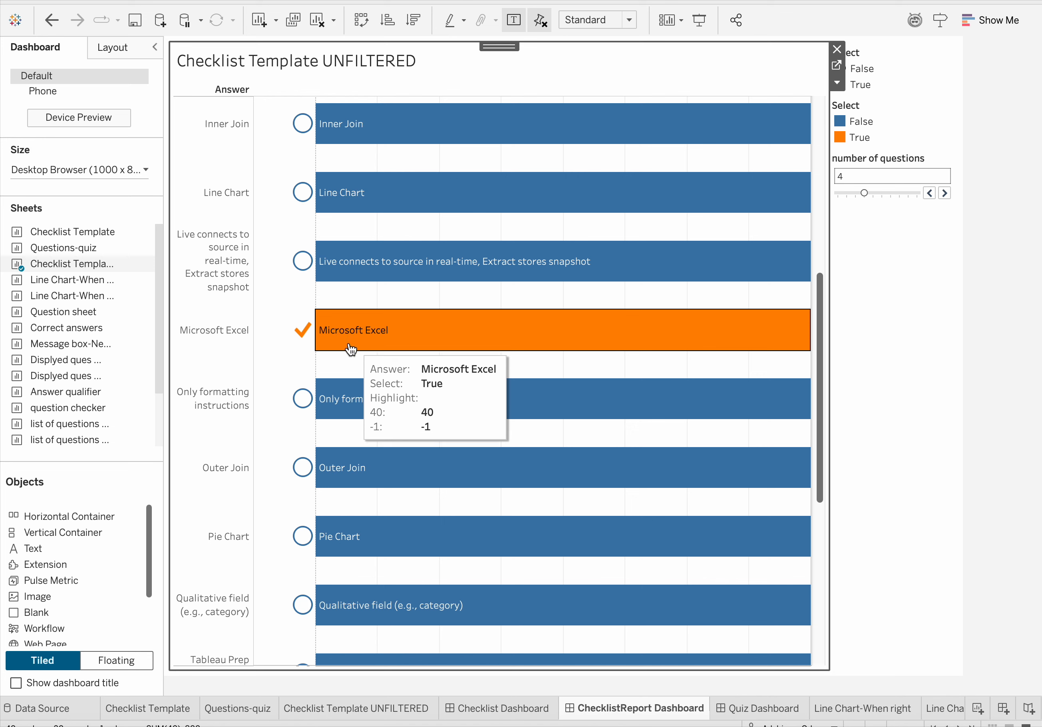
mouse_move(382, 378)
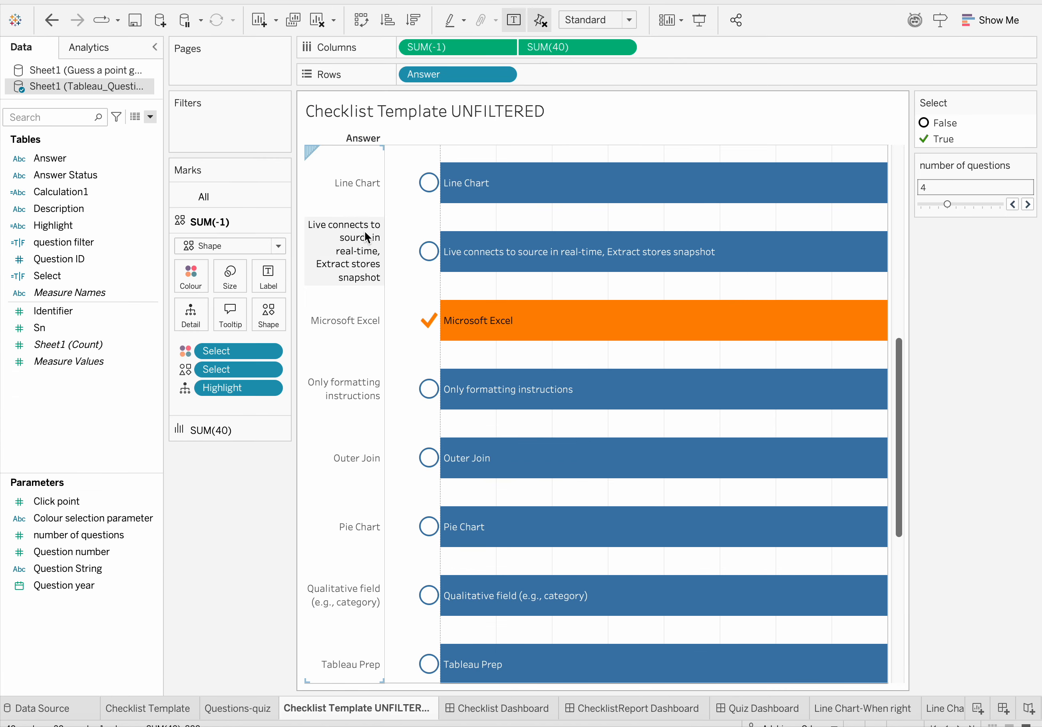
mouse_move(473, 322)
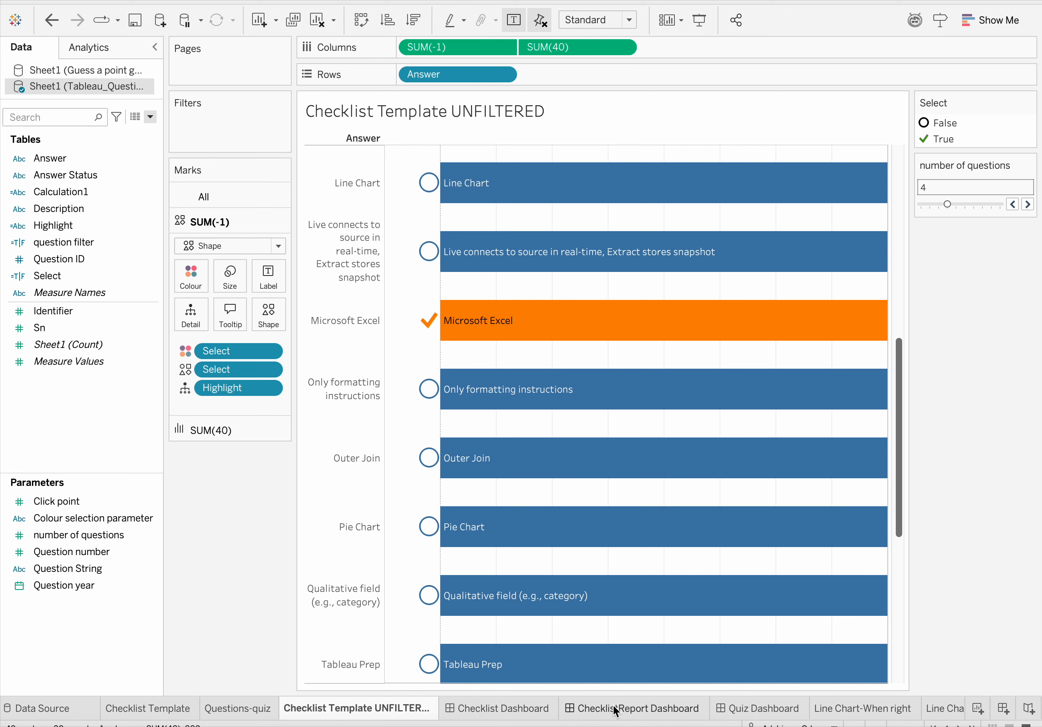
mouse_move(616, 710)
left_click(155, 708)
mouse_move(471, 181)
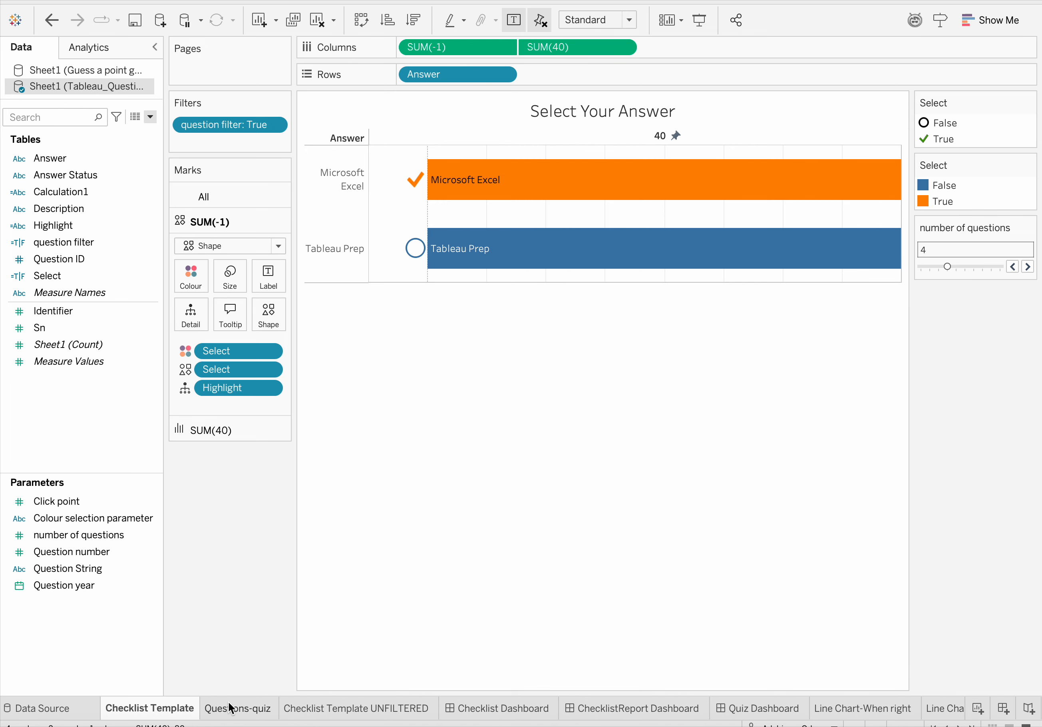
On the Checklist Template UNFILTERED sheet, remove the Select field from Colour for both the SUM(-1) and SUM(40) marks
left_click(346, 711)
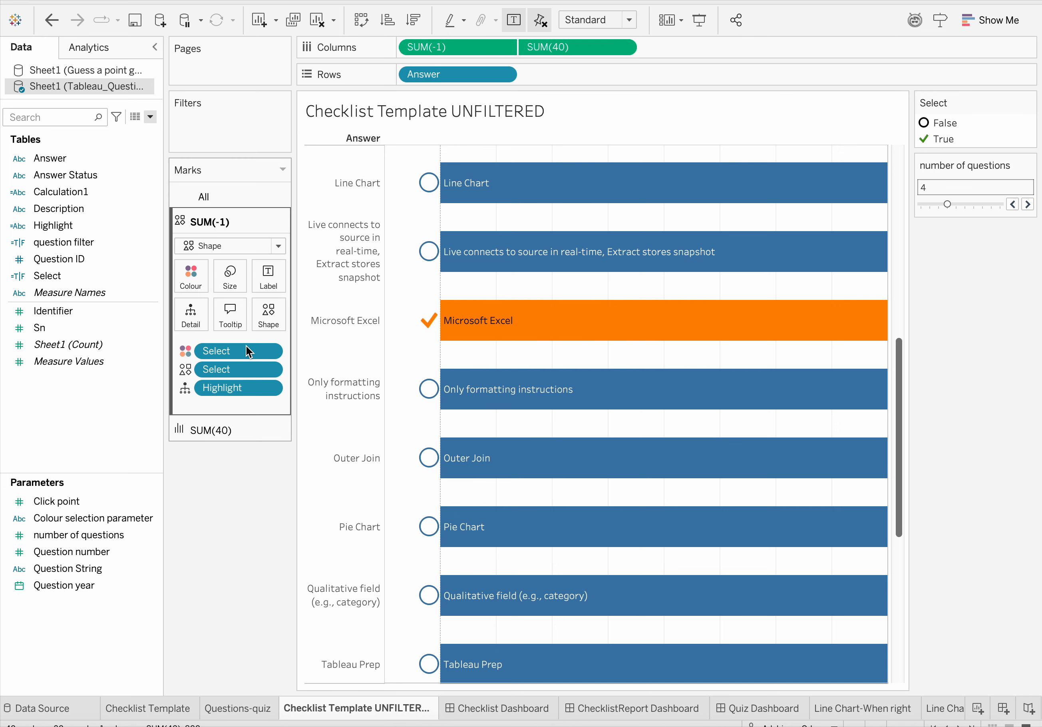
left_click_drag(239, 351, 210, 578)
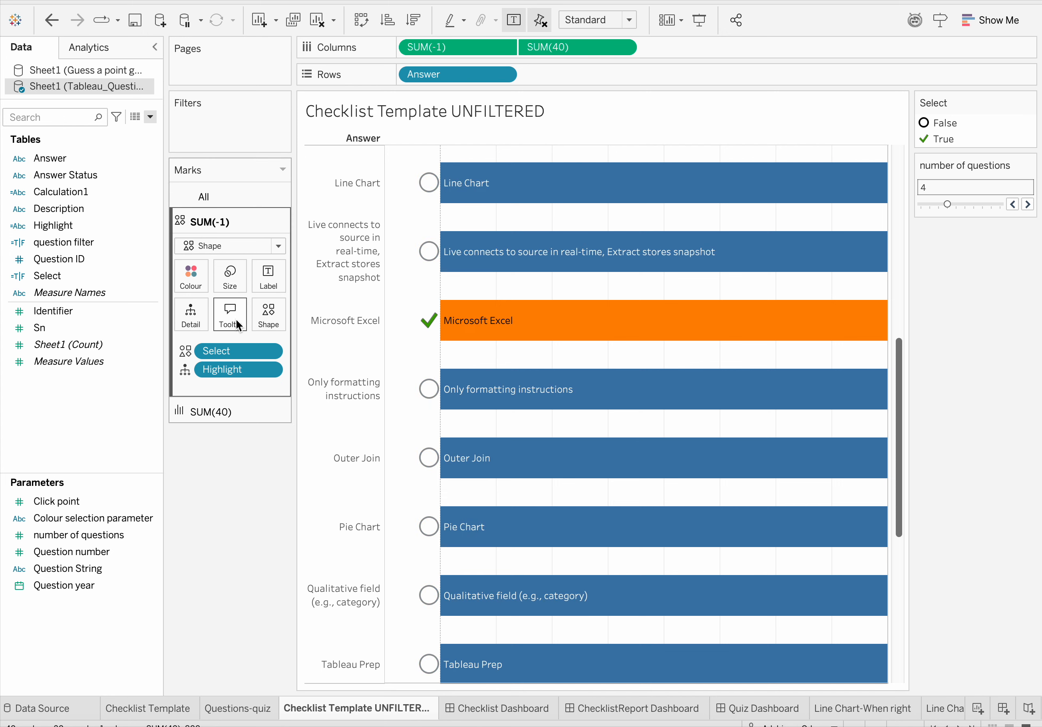
left_click(213, 412)
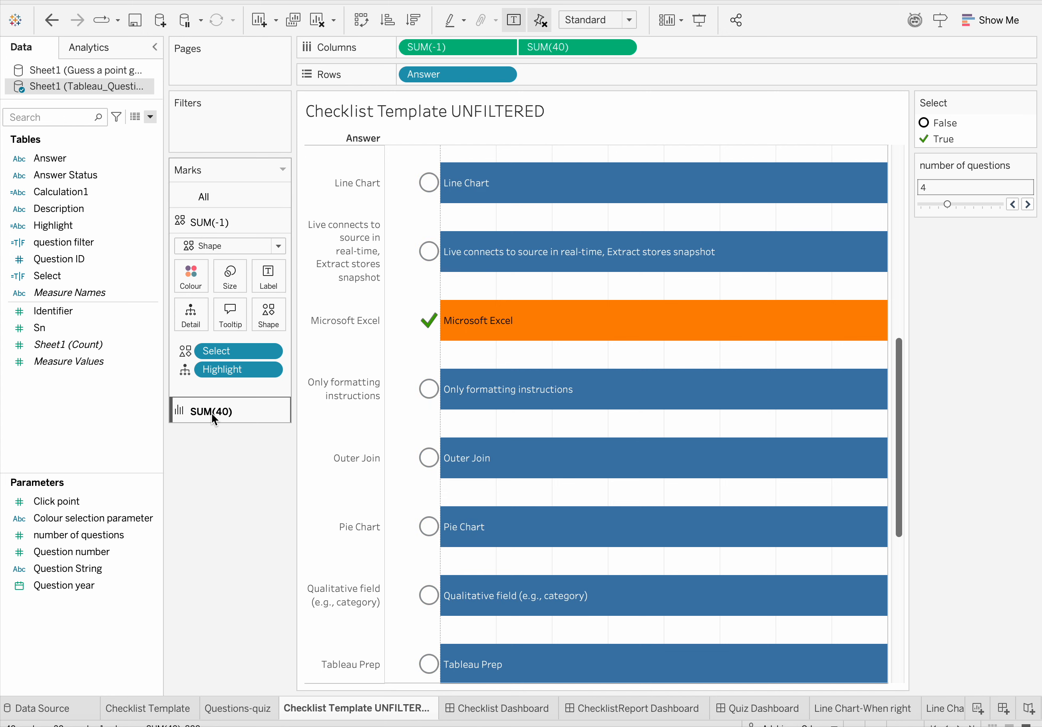
left_click_drag(228, 378, 226, 621)
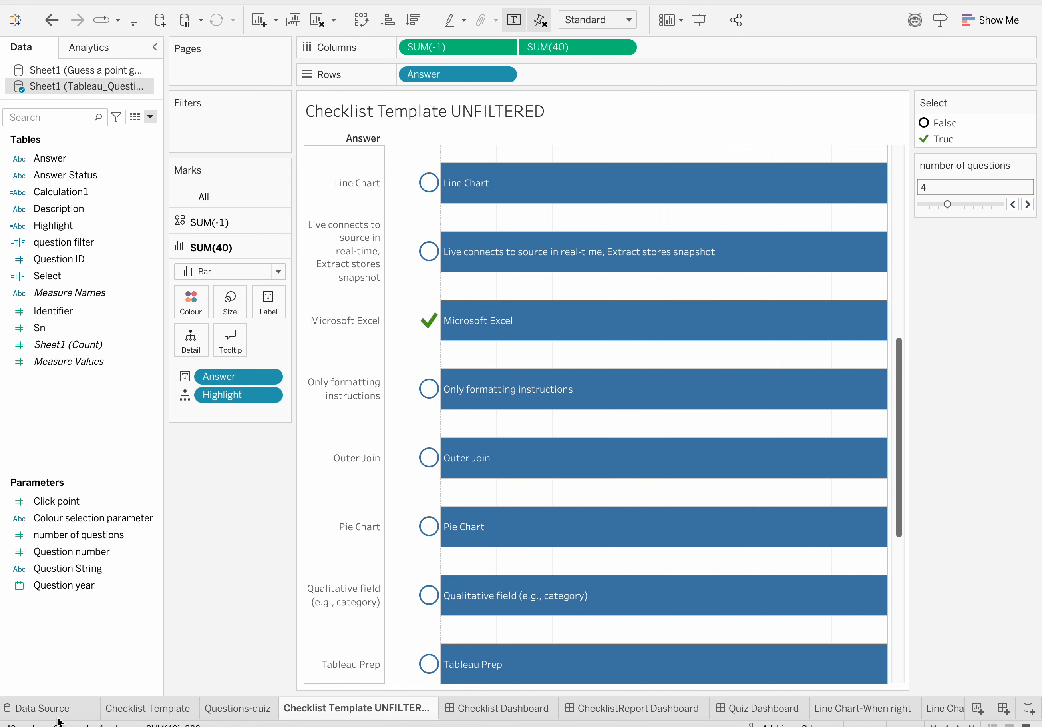
Examine the Identifier and Answer Status columns in the Tableau_Questions data source, and return to the unfiltered checklist sheet
left_click(32, 708)
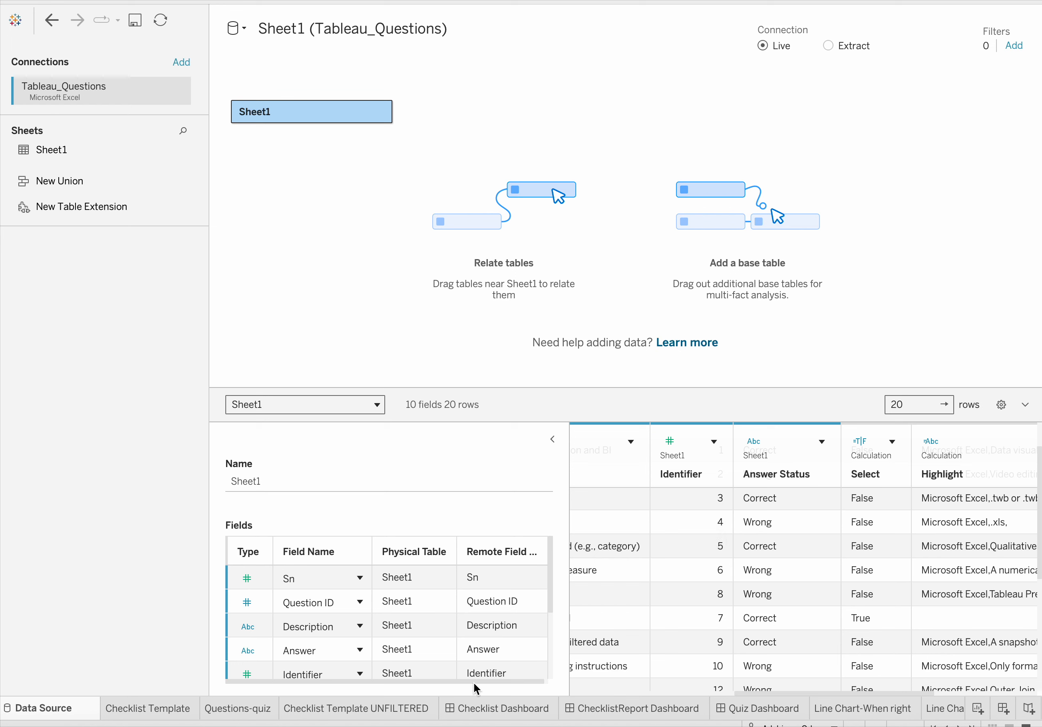
mouse_move(342, 711)
left_click(321, 707)
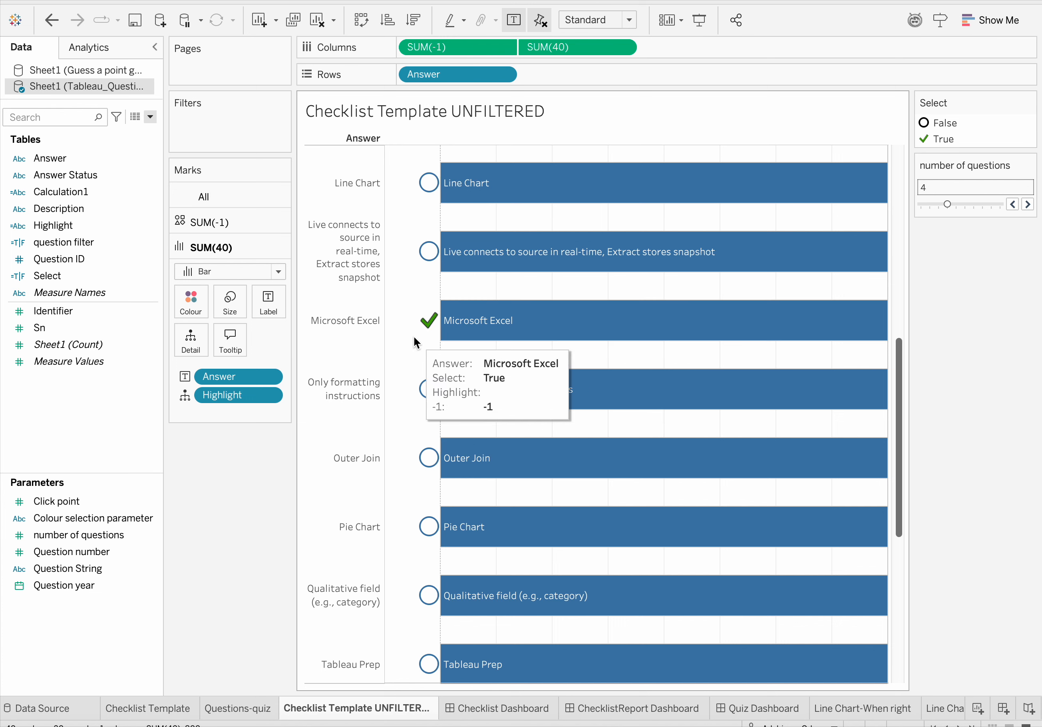
Create a calculated field in the Tableau_Questions data source and name it "Answer colour"
left_click(150, 117)
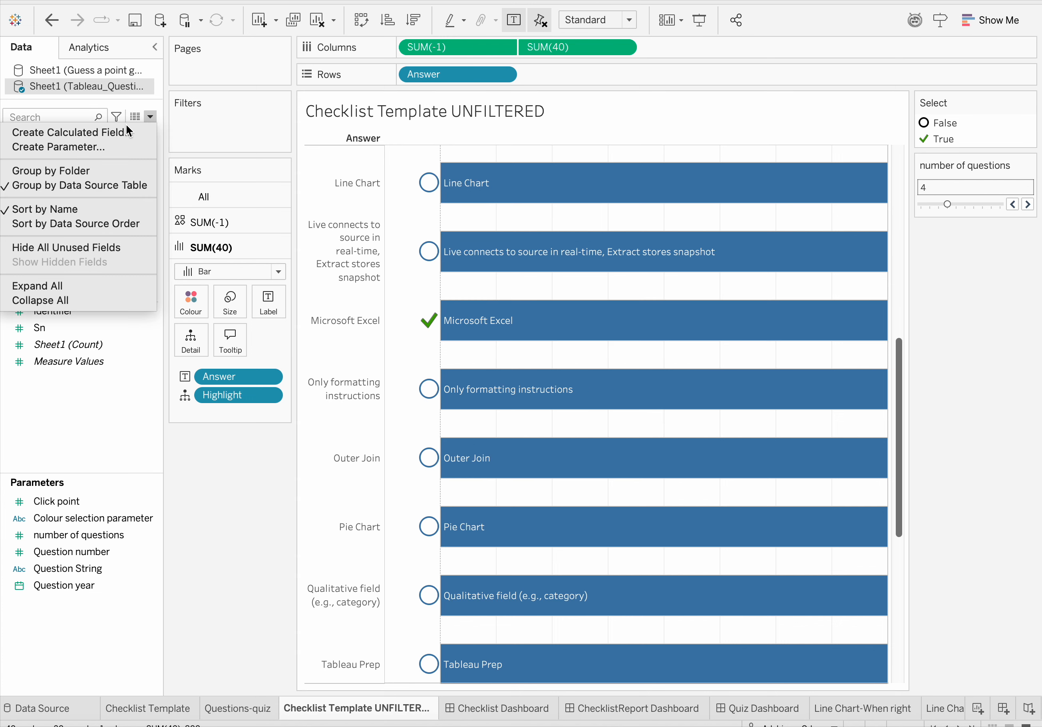
left_click(114, 134)
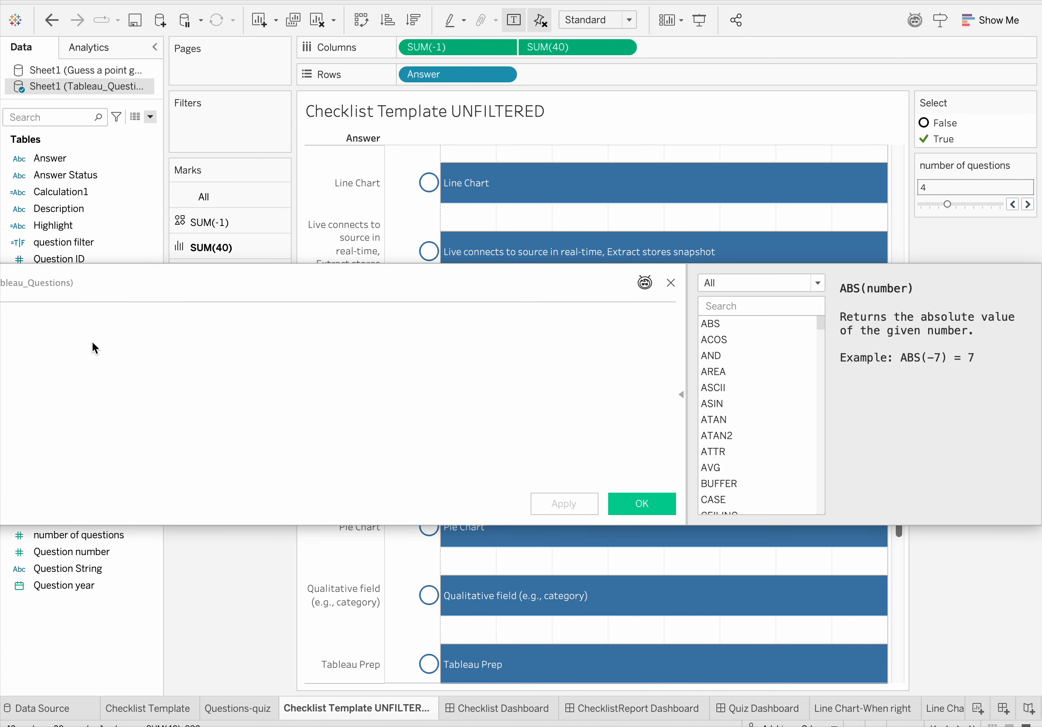
left_click(130, 291)
left_click_drag(130, 292, 545, 266)
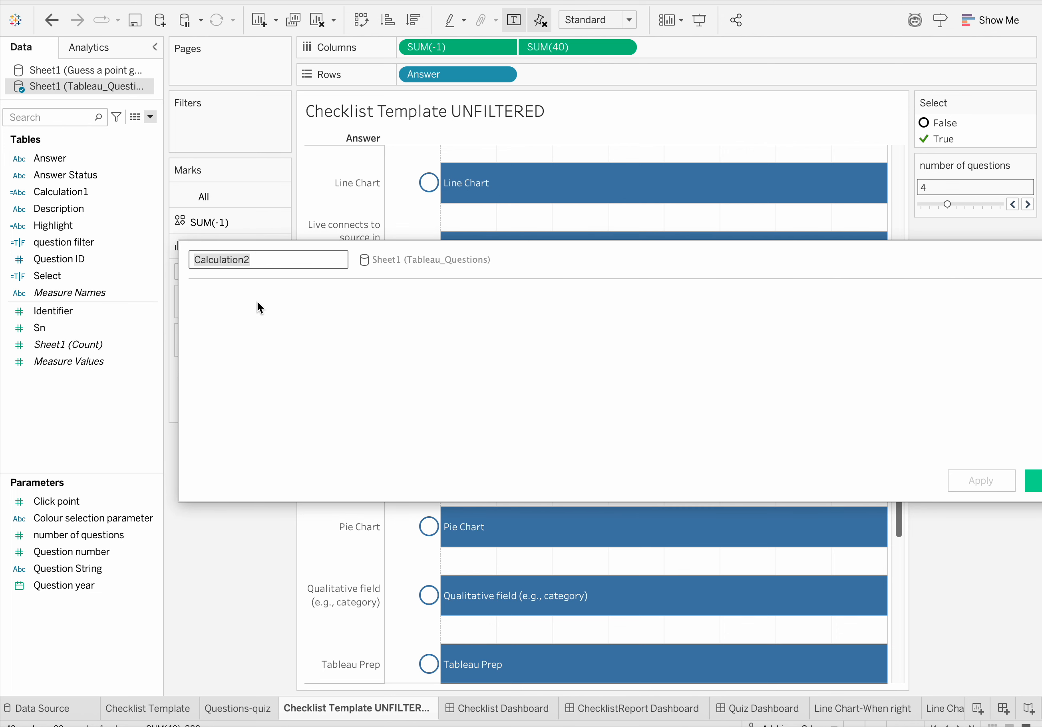
left_click(263, 258)
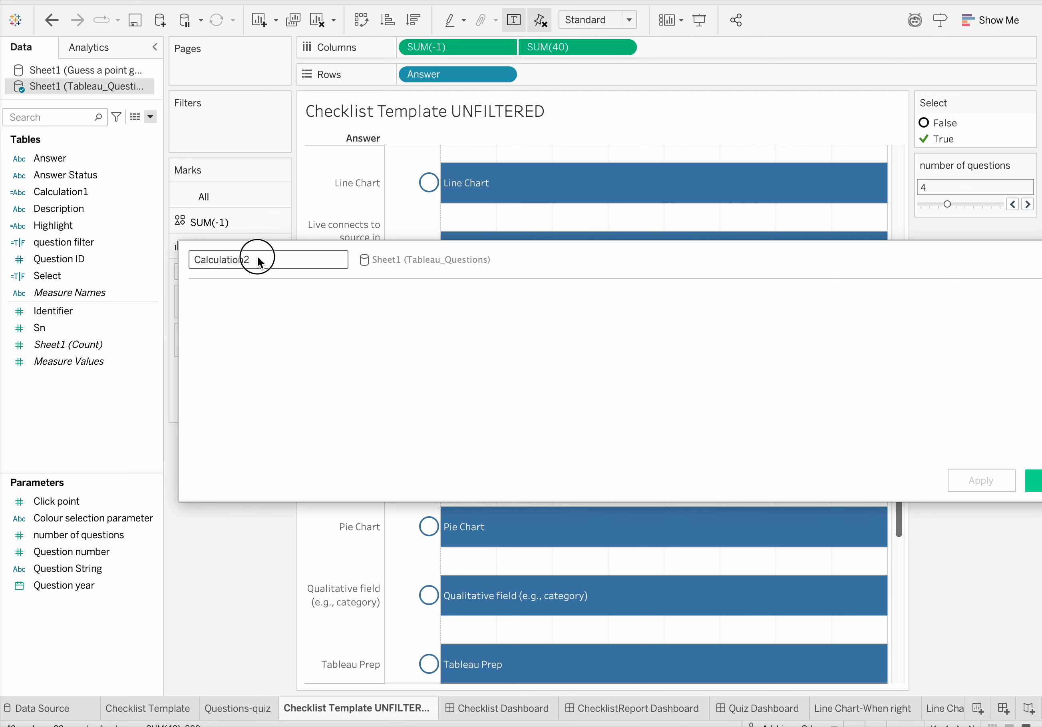
left_click(179, 252)
type("colur")
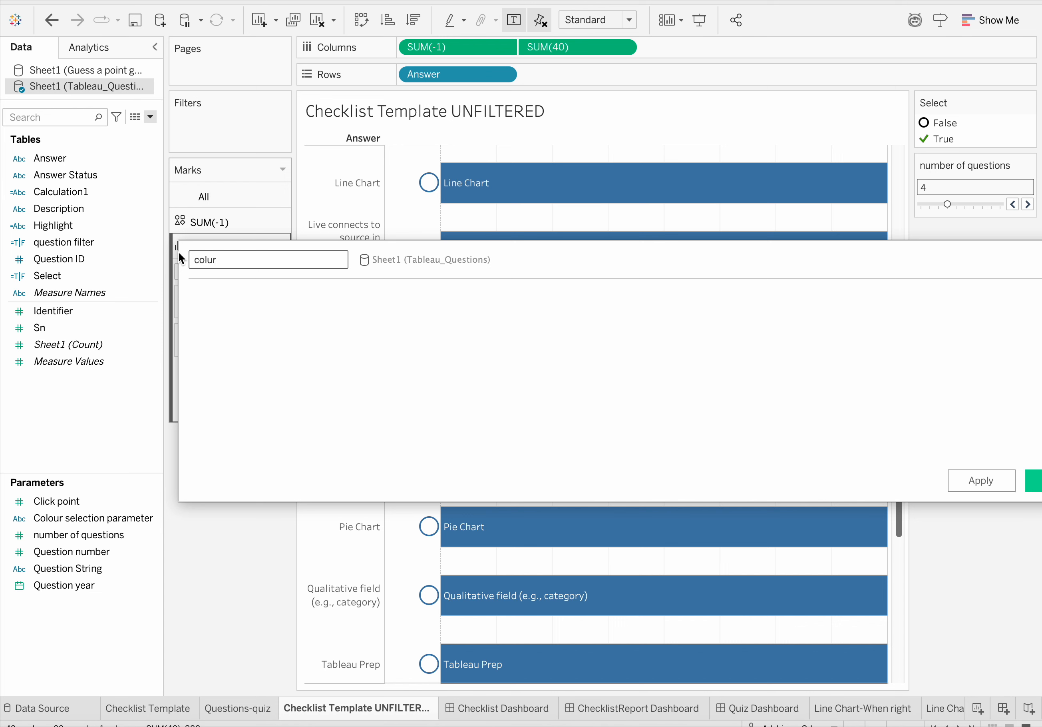
key("BackSpace")
key("BackSpace")
type("our")
left_click(191, 262)
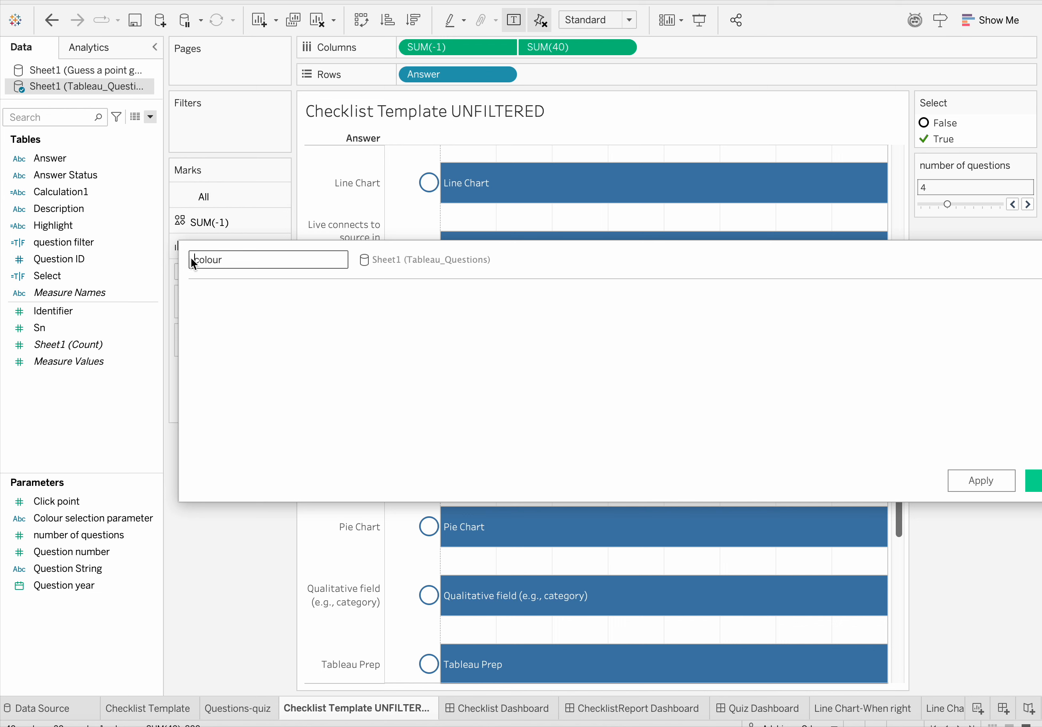
type("Answer")
Start the Answer colour formula with the even-number condition IF [Identifier] % 2 =0
left_click(243, 337)
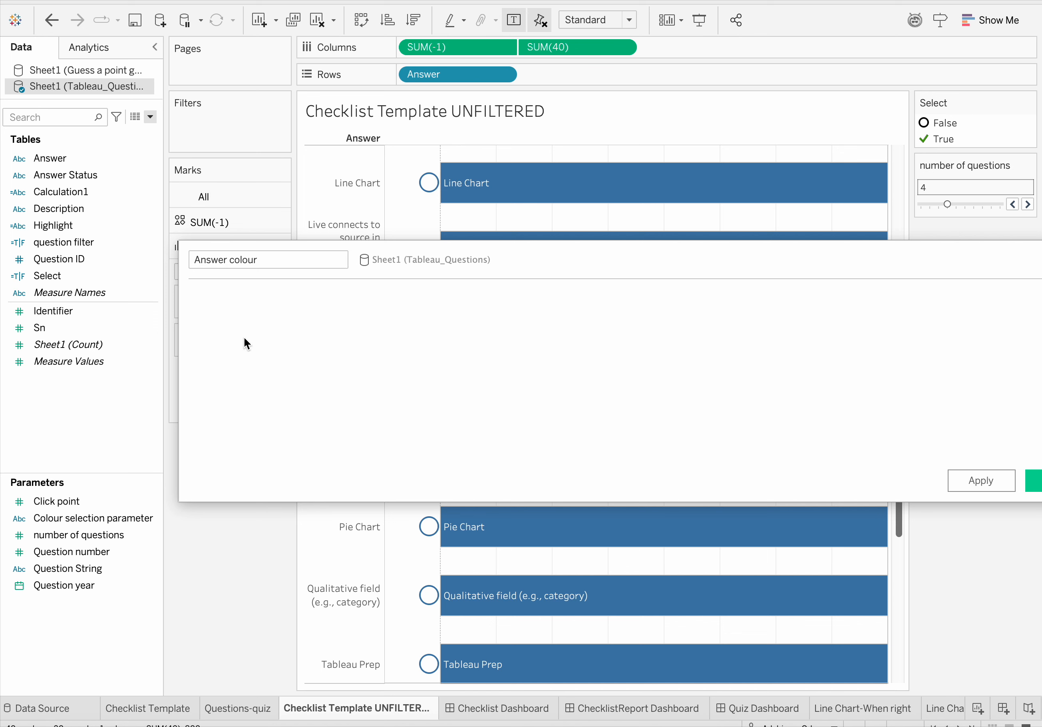
type("i")
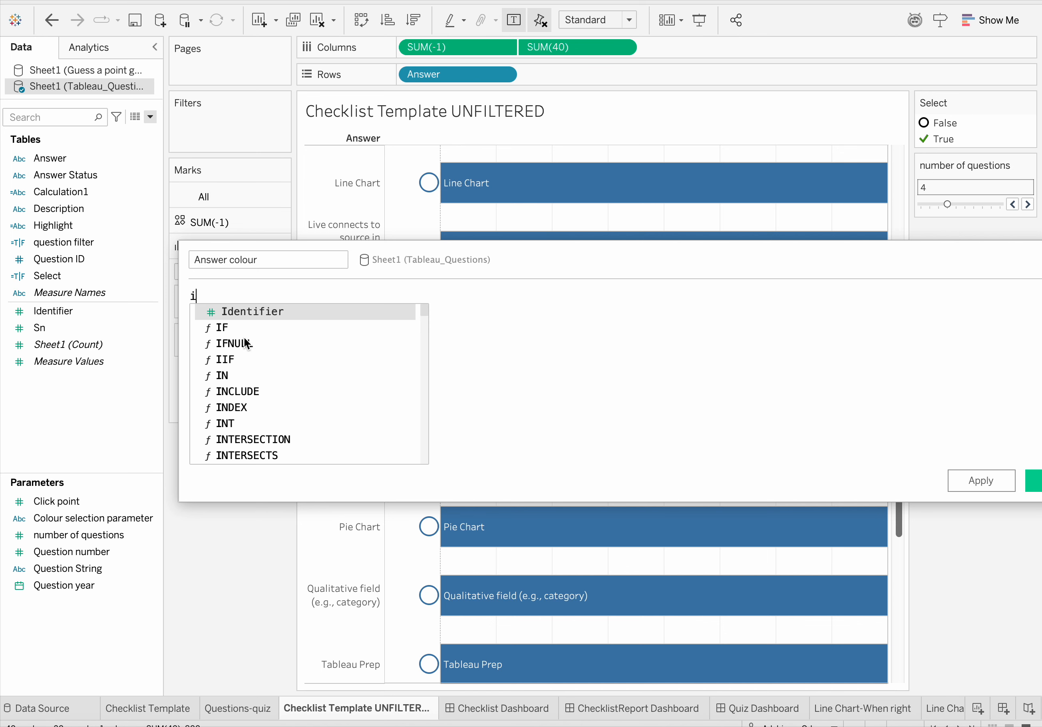
left_click(259, 310)
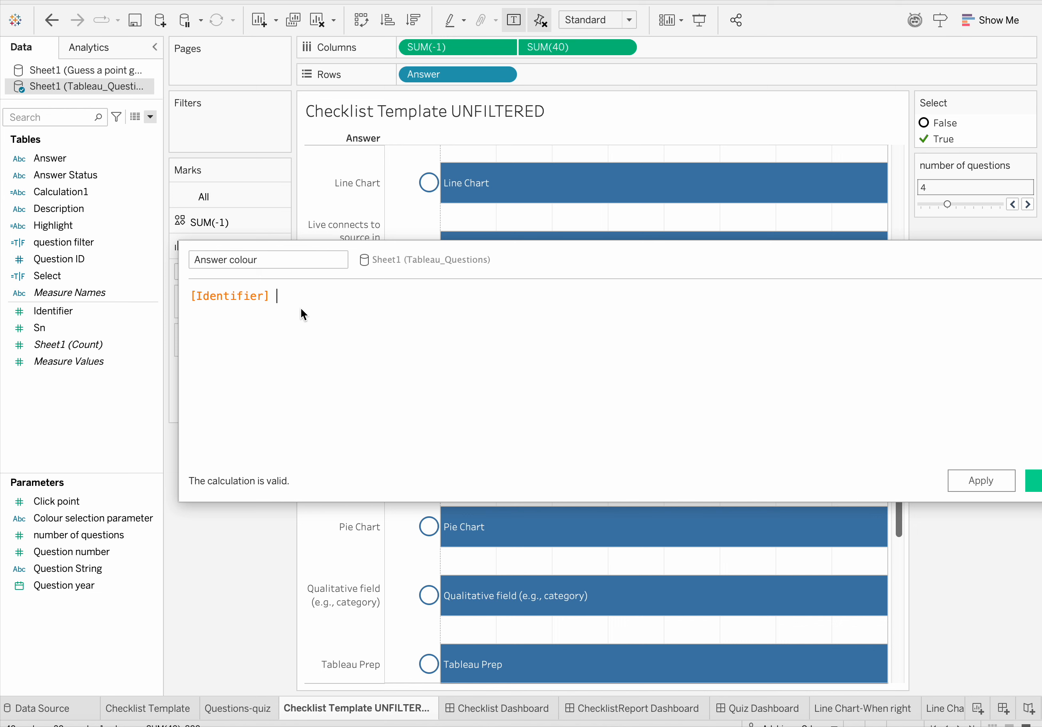
type("% 2")
left_click(191, 296)
type("IF")
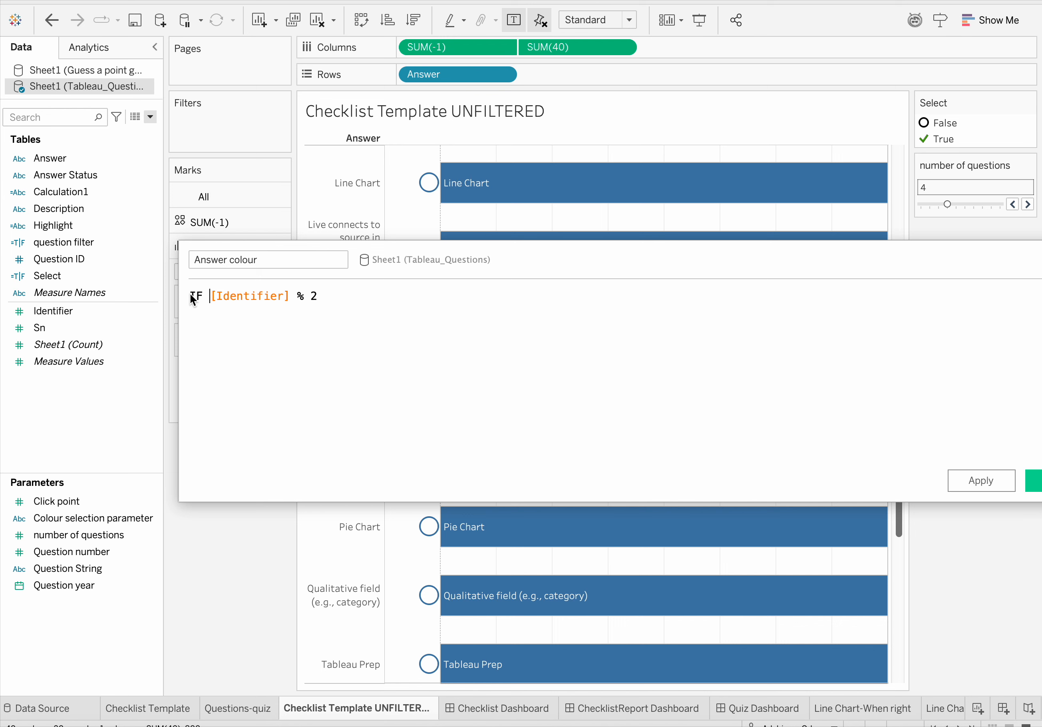
left_click(322, 298)
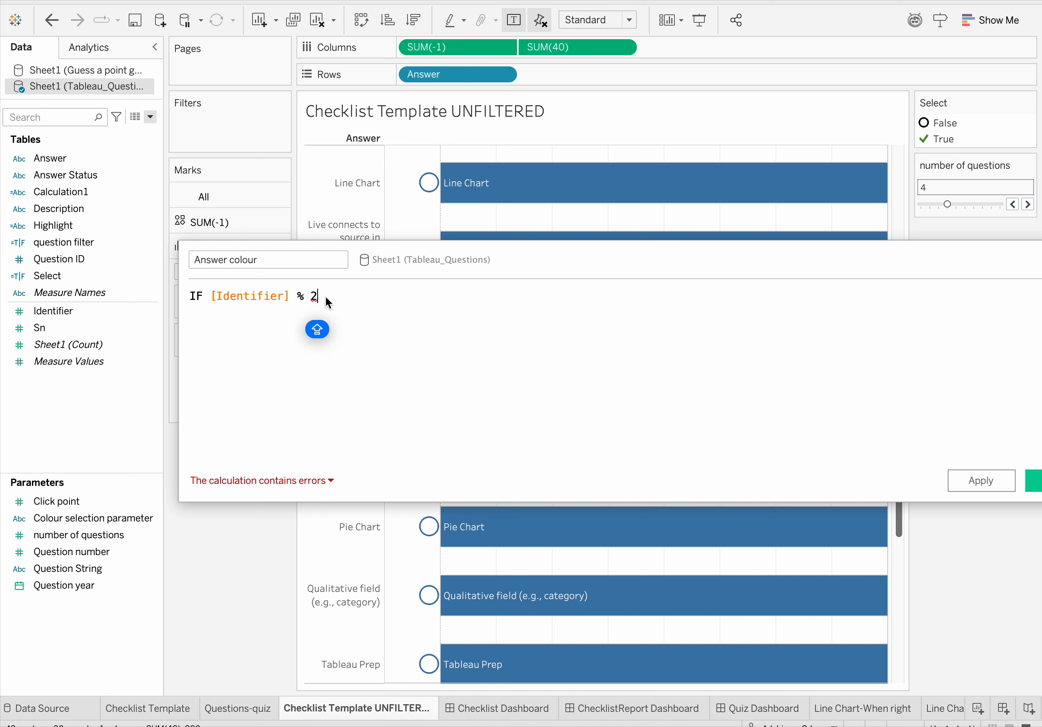
type("=0")
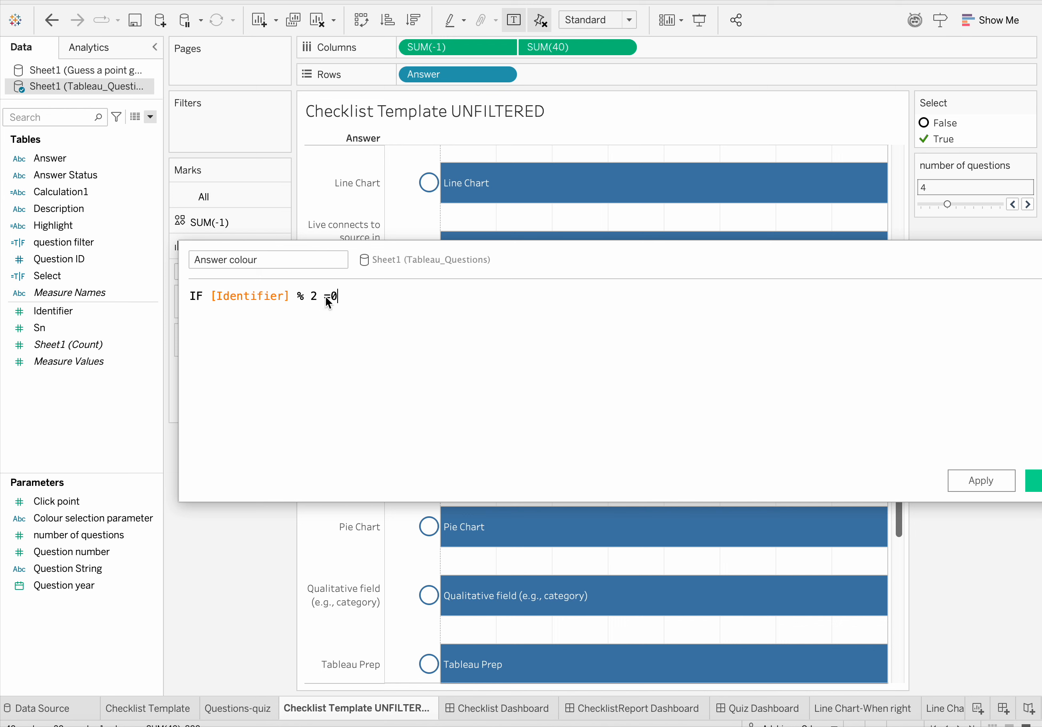
Extend the Answer colour formula with THEN 'Red' as the result for the even-number condition
type(" THEN ")
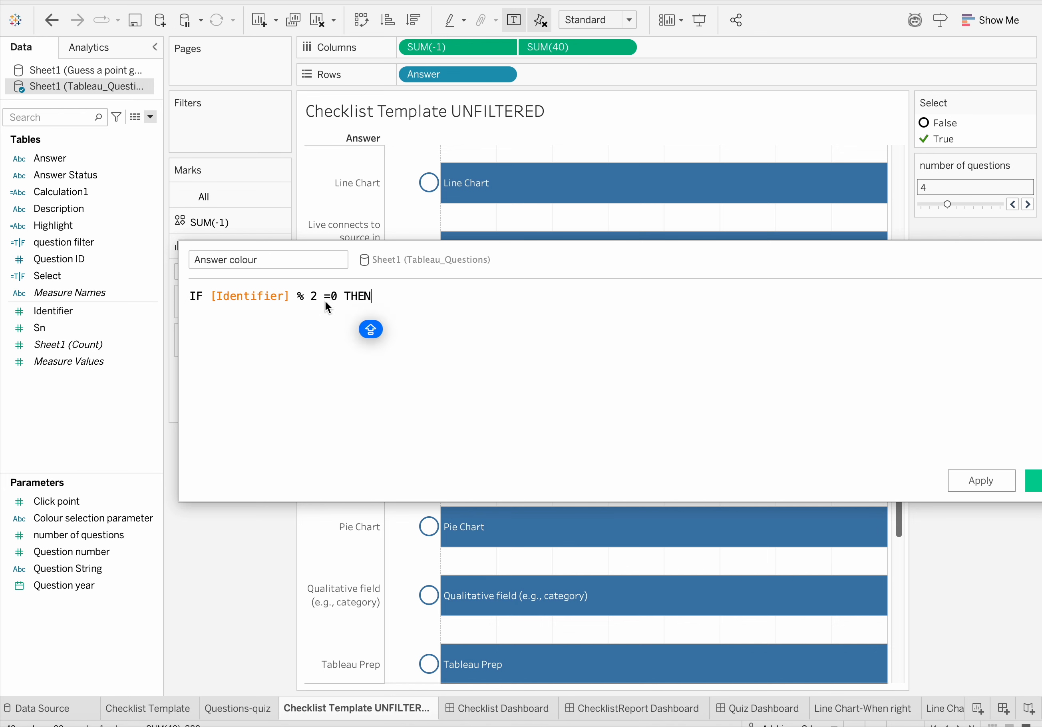
type("'")
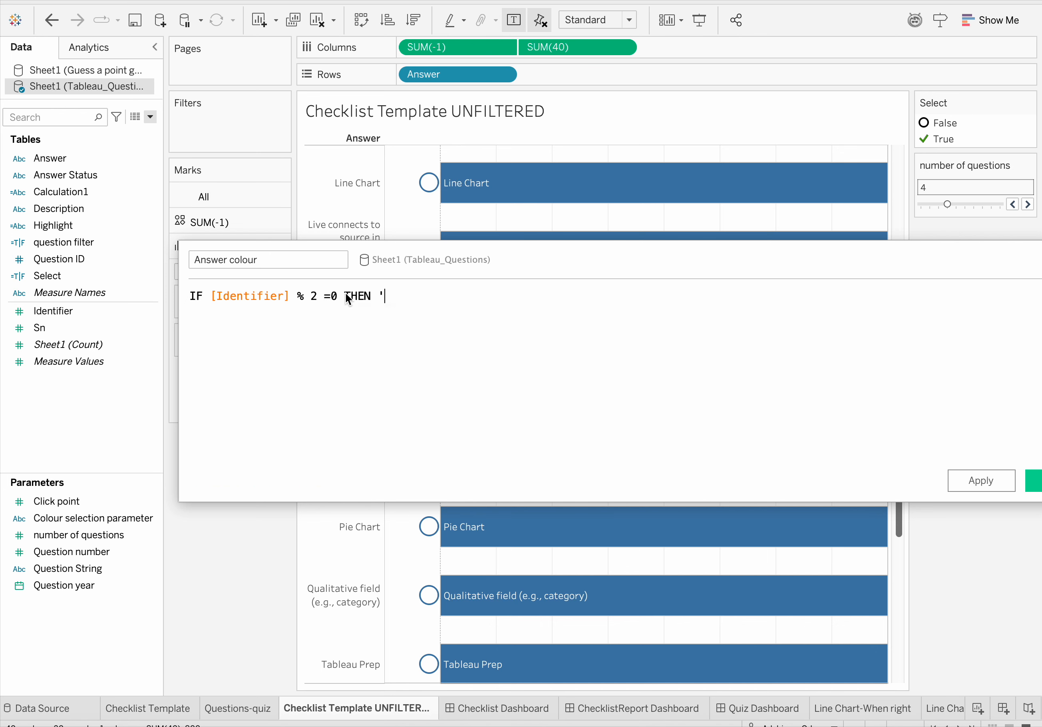
type("res")
key("BackSpace")
key("BackSpace")
key("BackSpace")
type("Red'")
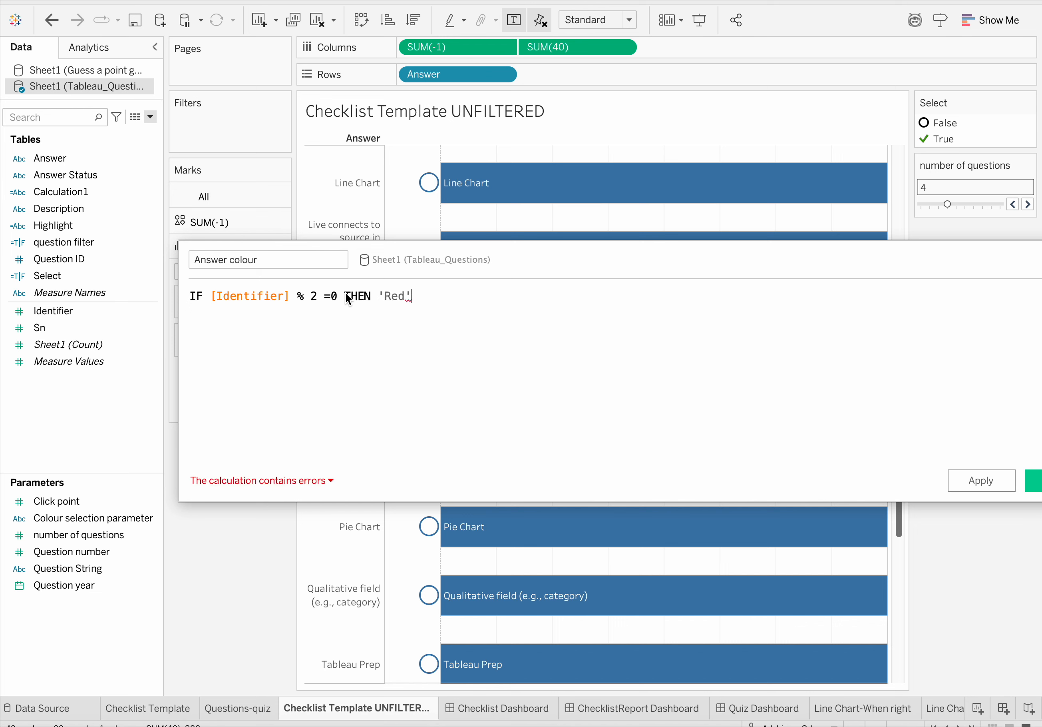
Extend the Answer colour formula with ELSE 'Green' as the result for all other identifiers
type(" ELSE")
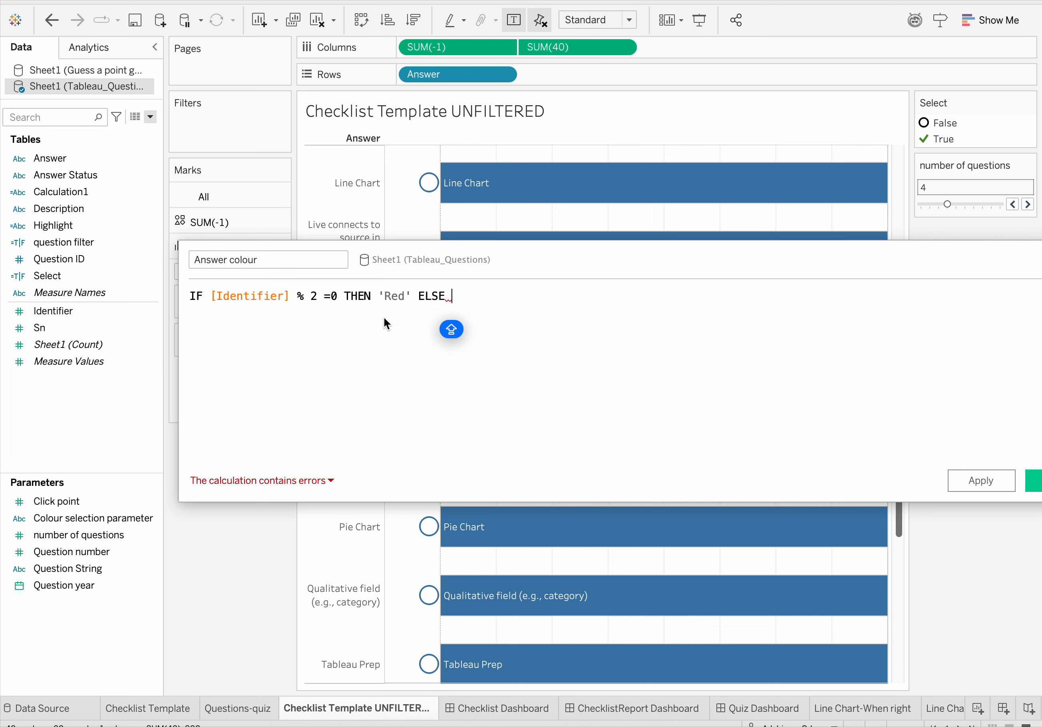
type(" gREEN")
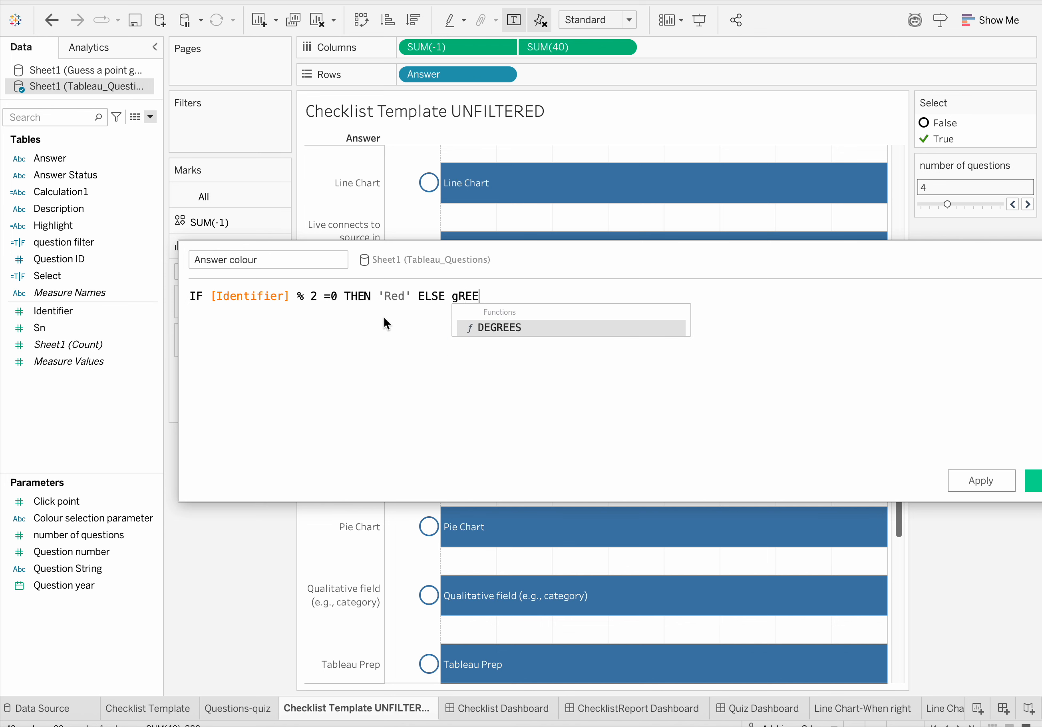
key("BackSpace")
key("BackSpace")
key("BackSpace")
key("BackSpace")
key("BackSpace")
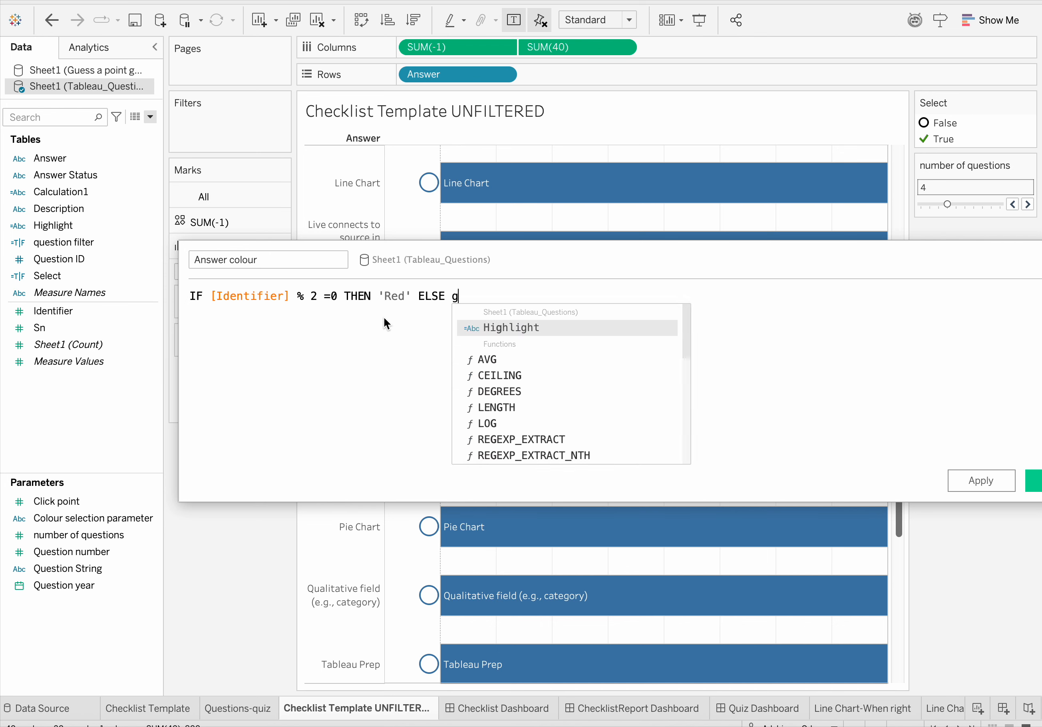
type("Gree")
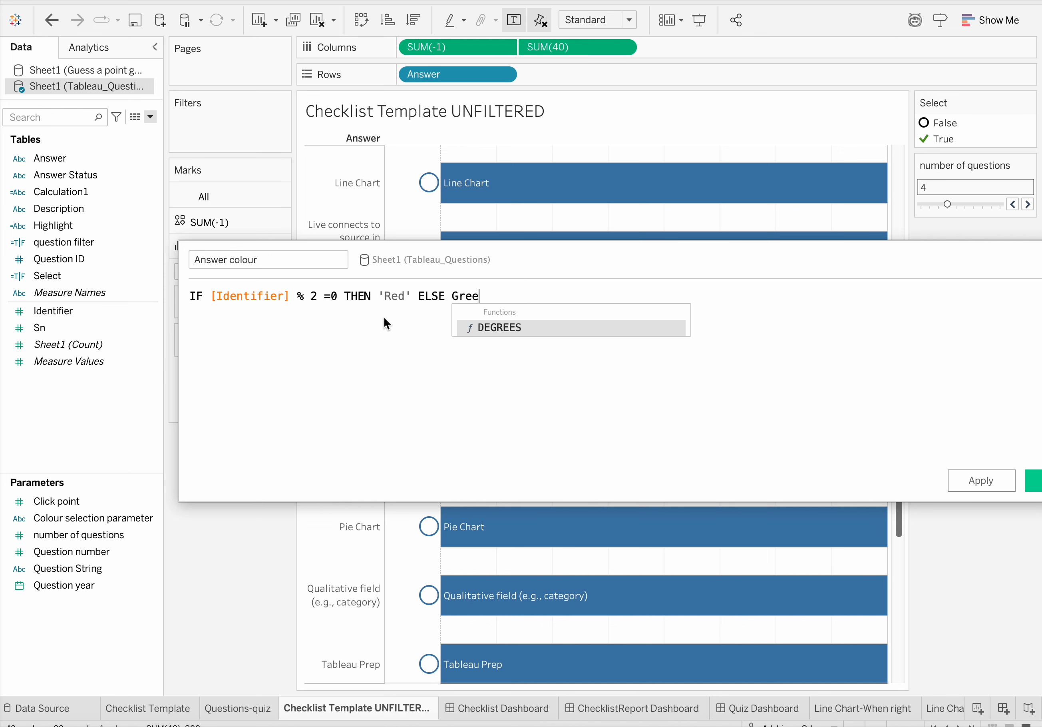
type("n'")
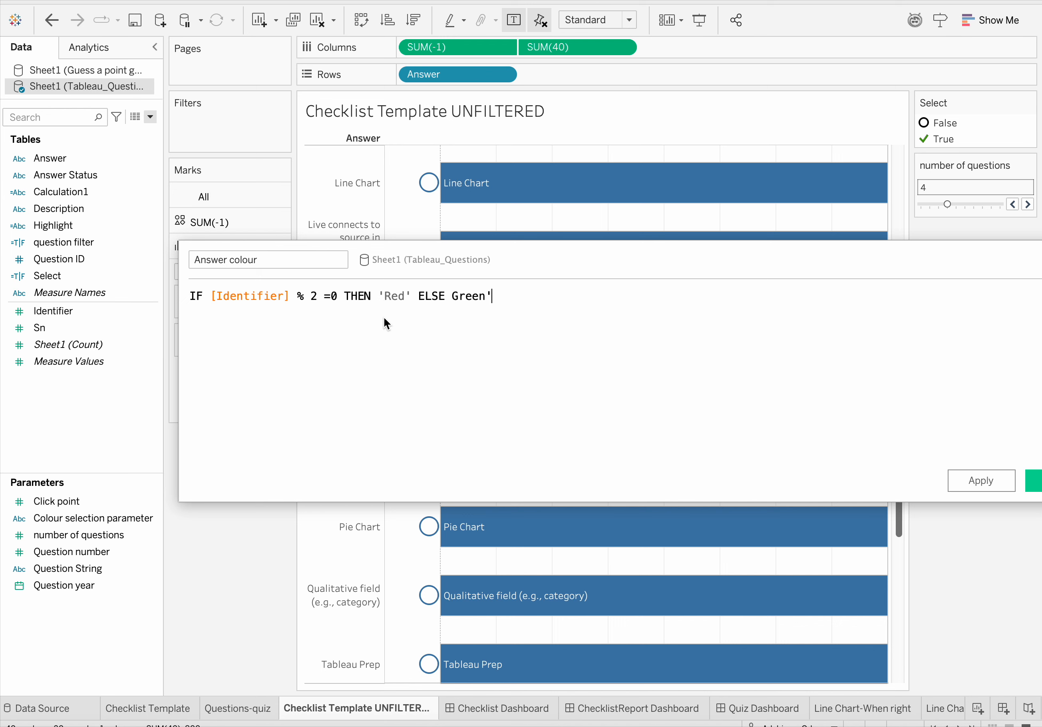
left_click(452, 296)
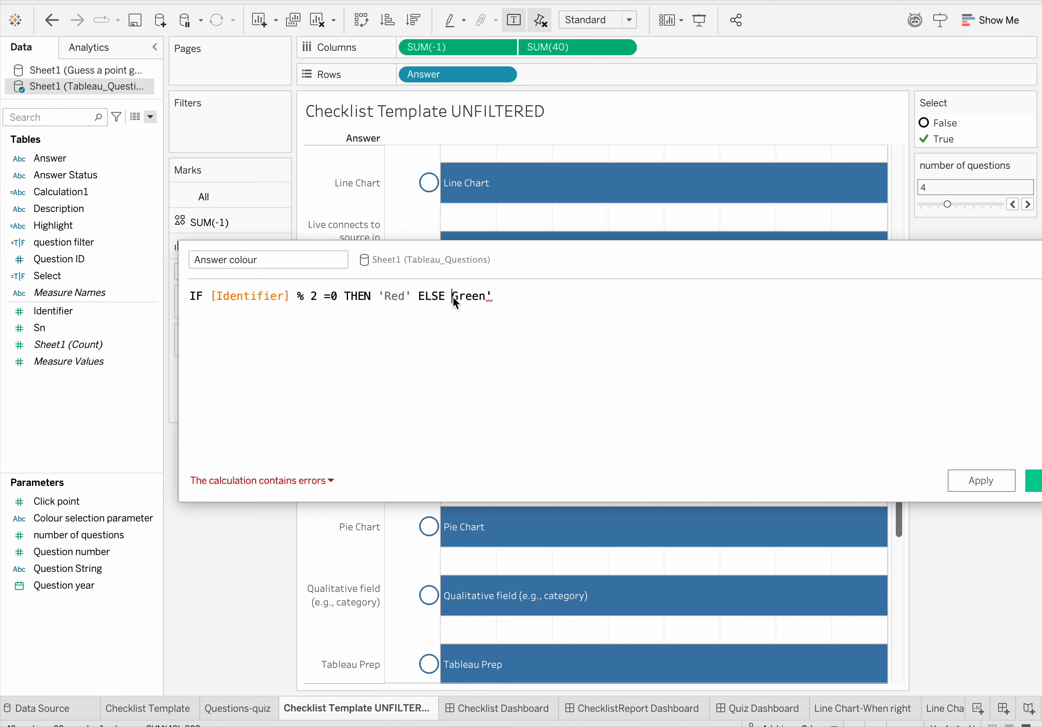
type("'")
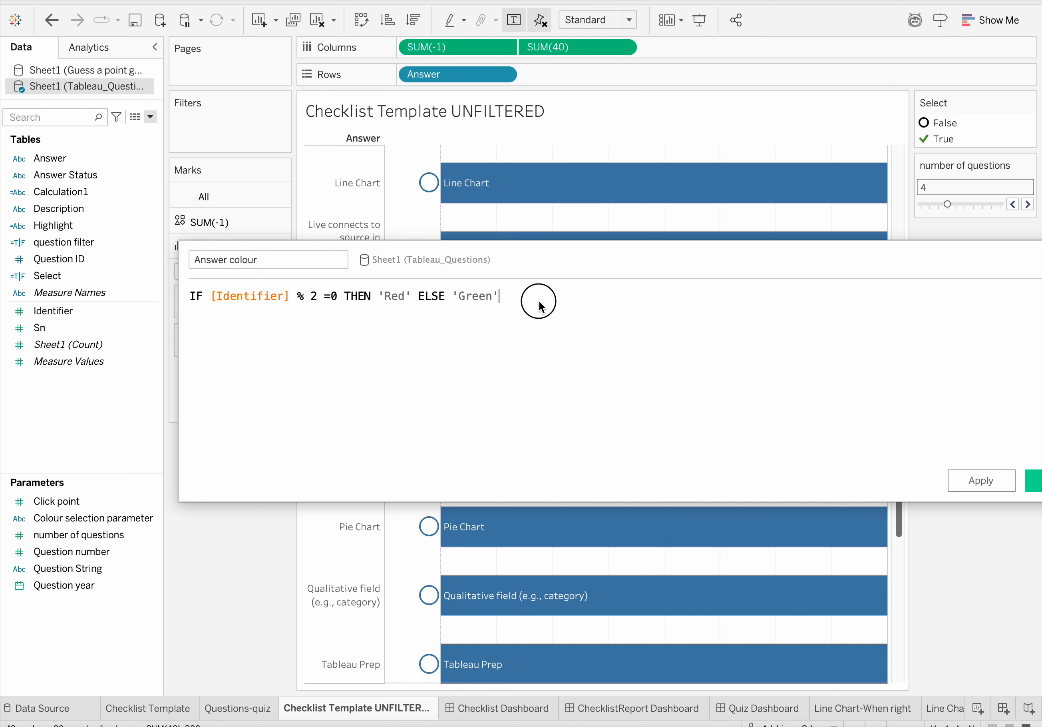
Complete the Answer colour formula with END, apply it and save the calculated field
type(" E")
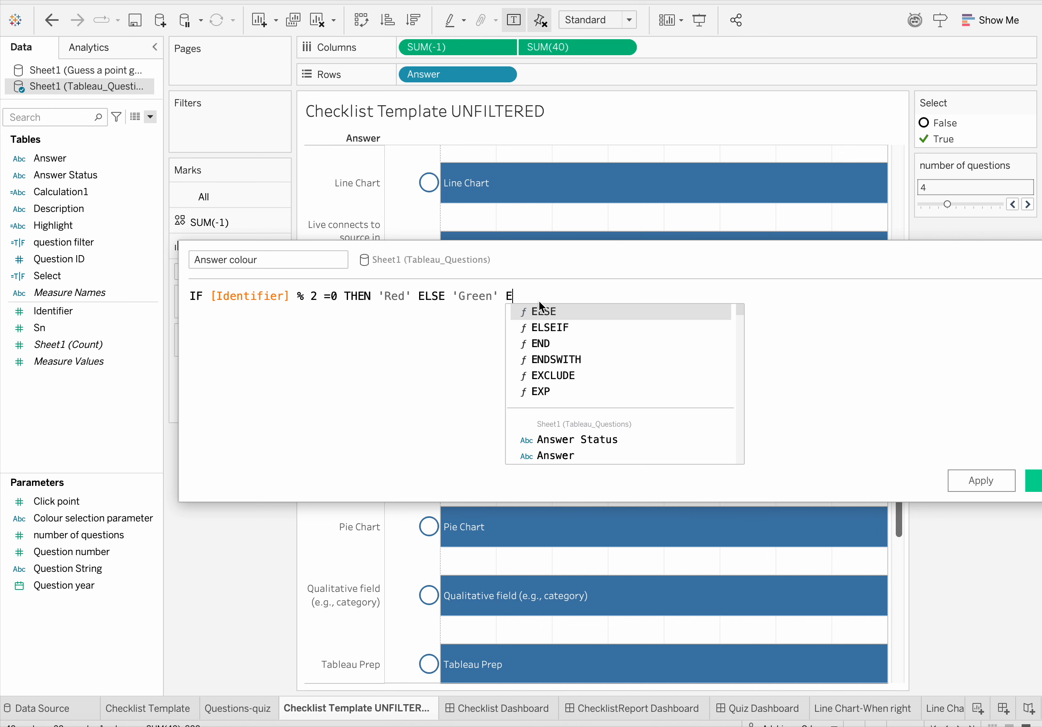
type("ND")
left_click(347, 362)
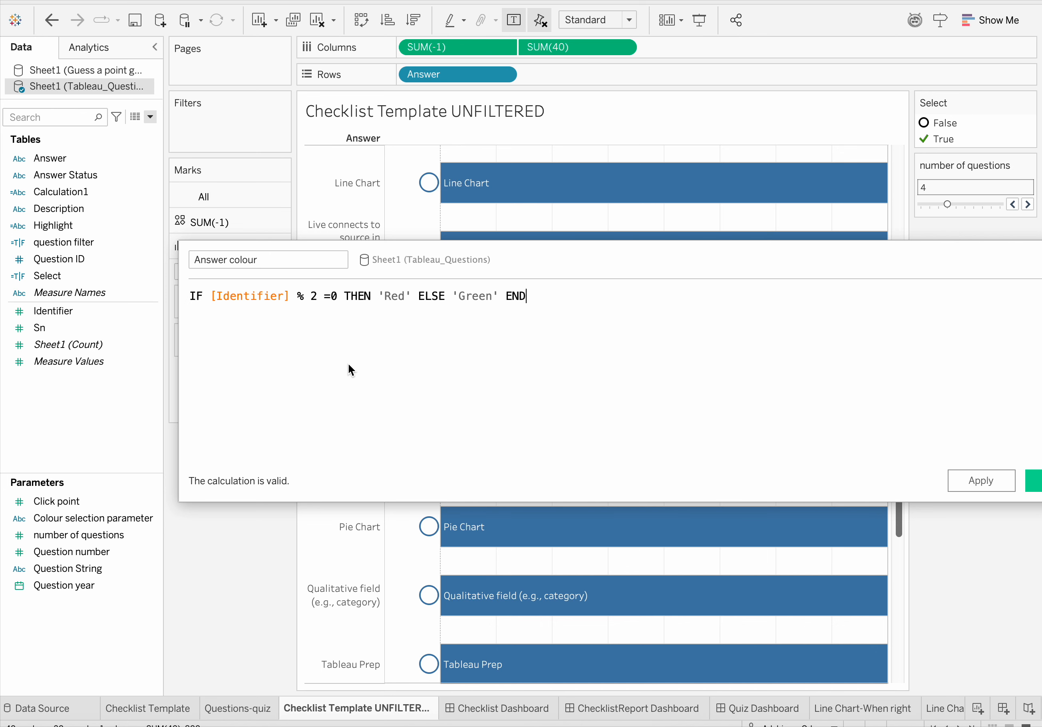
key("Caps_Lock")
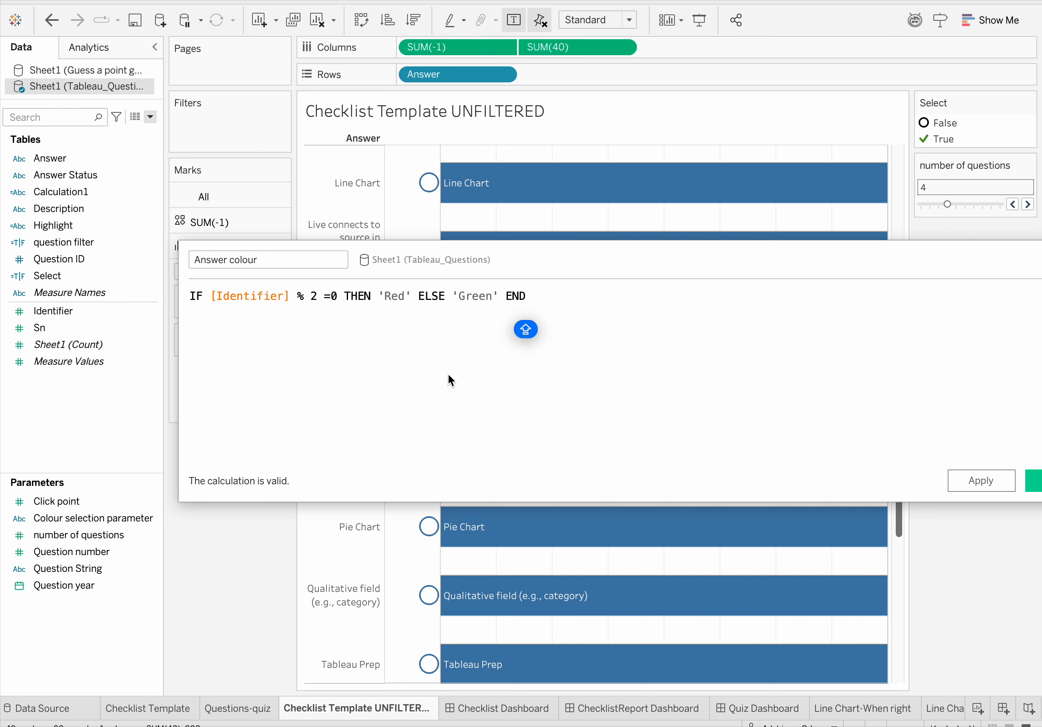
left_click(980, 477)
left_click(1033, 481)
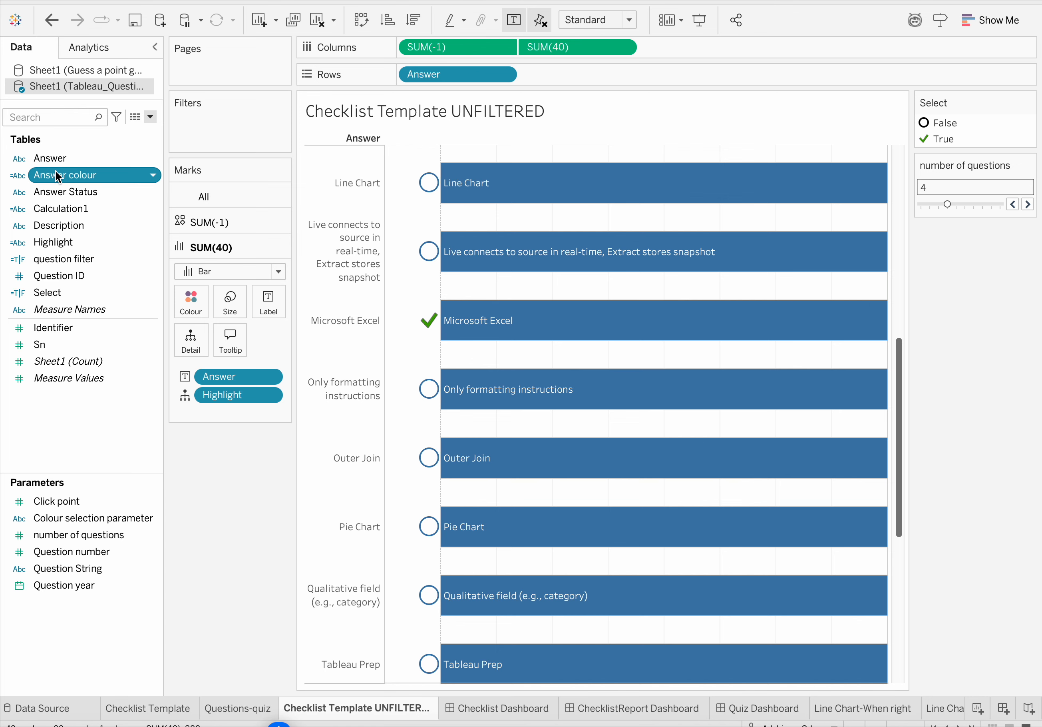
Colour the SUM(40) bars by the Answer colour field and check the colouring against Answer Status in the data source
left_click_drag(51, 175, 219, 331)
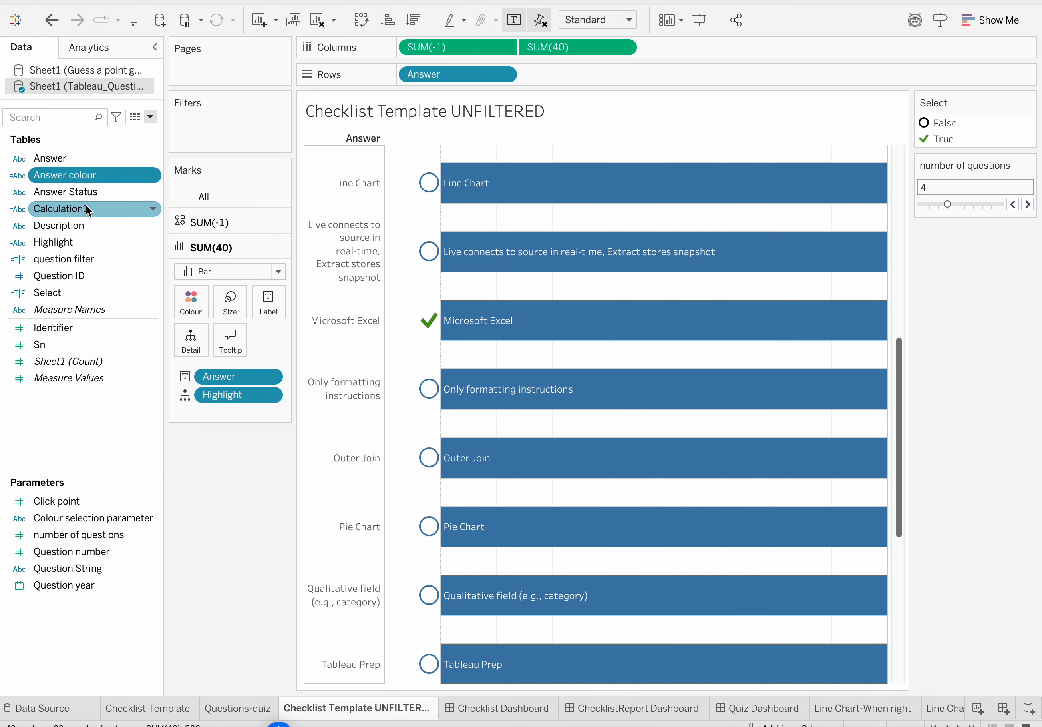
left_click_drag(76, 175, 194, 305)
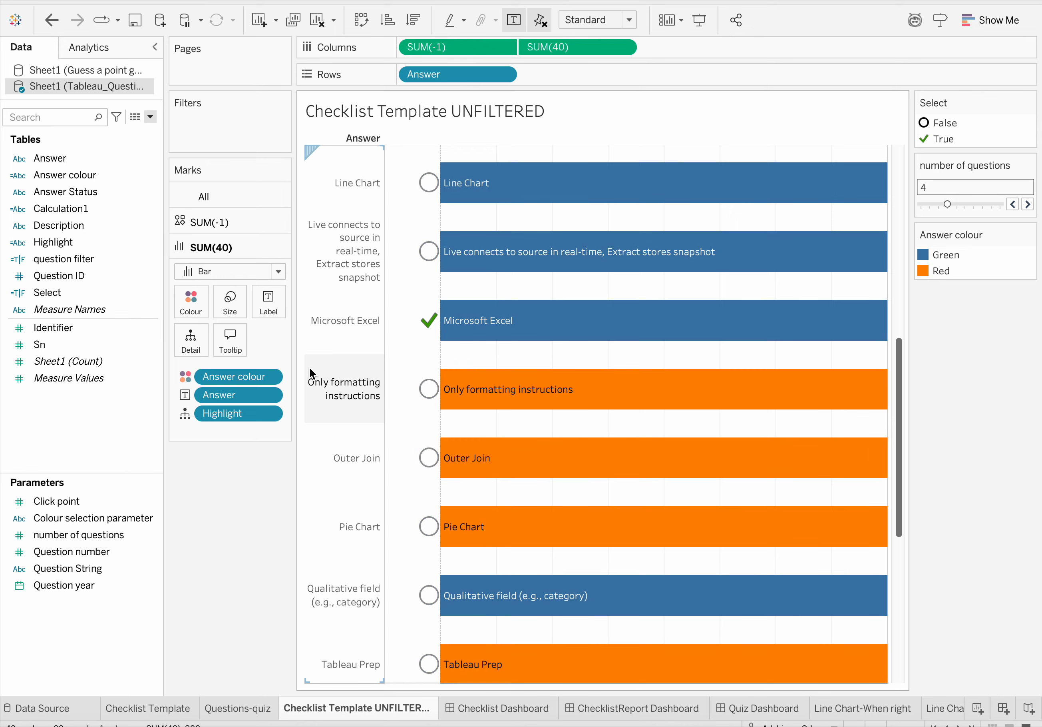
mouse_move(669, 405)
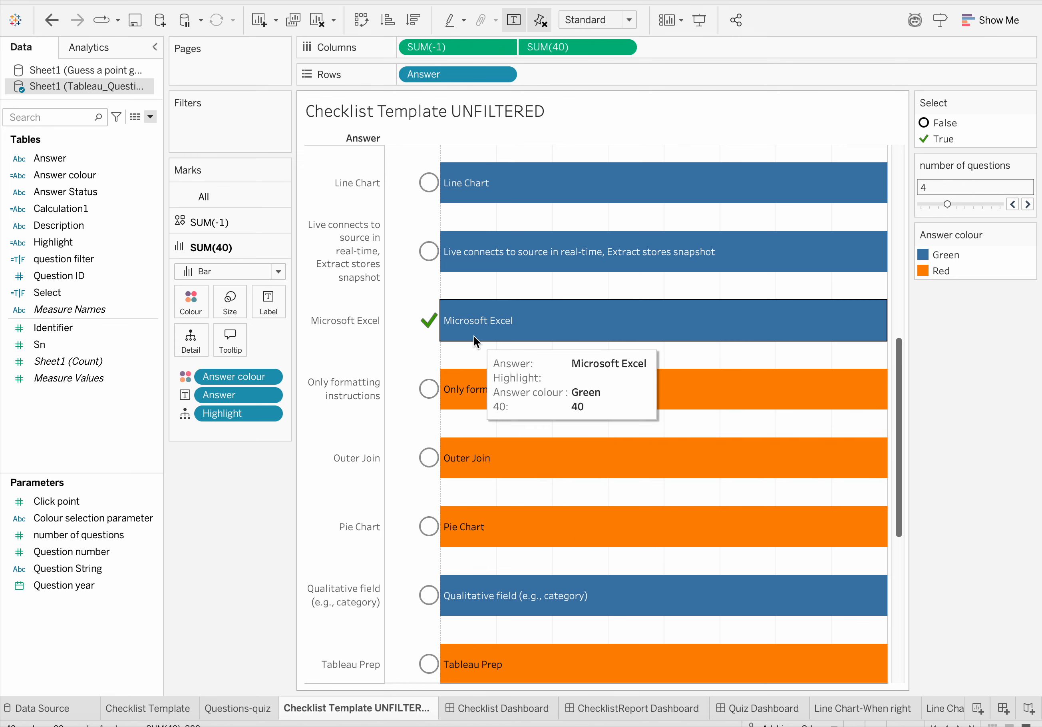
left_click(63, 707)
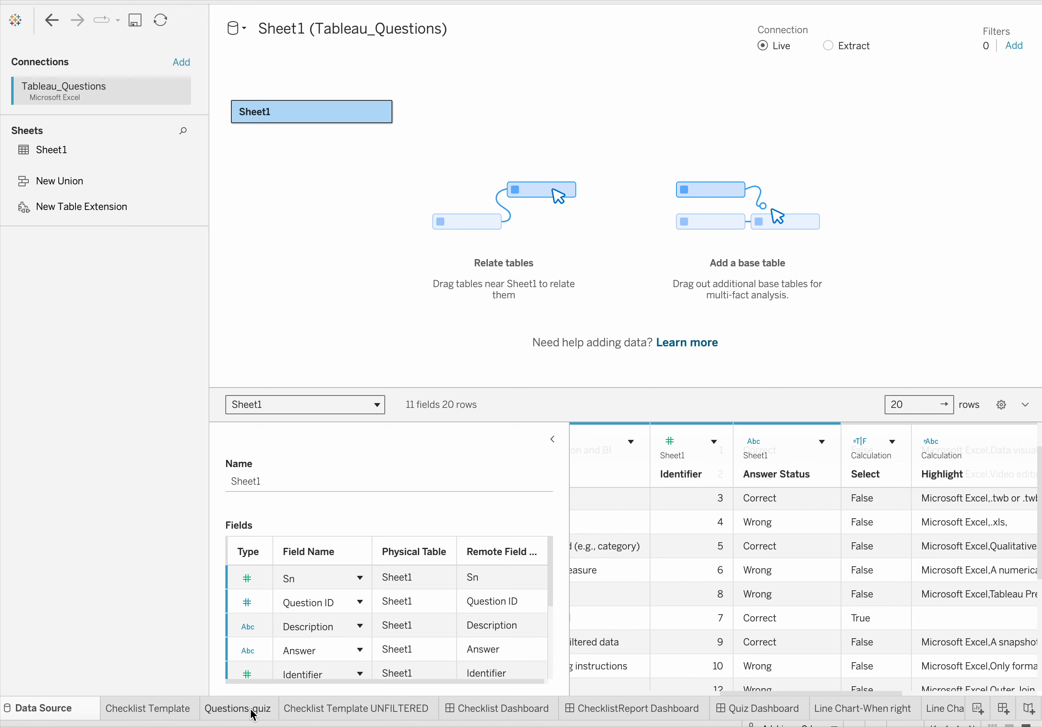
left_click(387, 708)
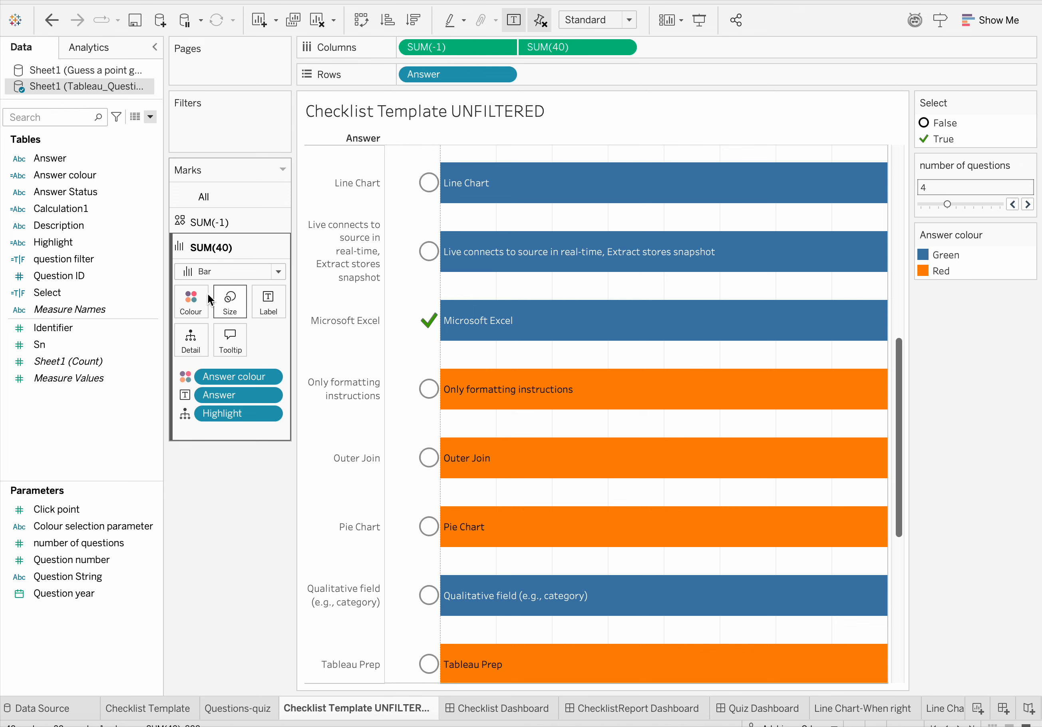
Assign green to the Green item and red to the Red item of the Answer colour field
left_click(193, 302)
left_click(221, 337)
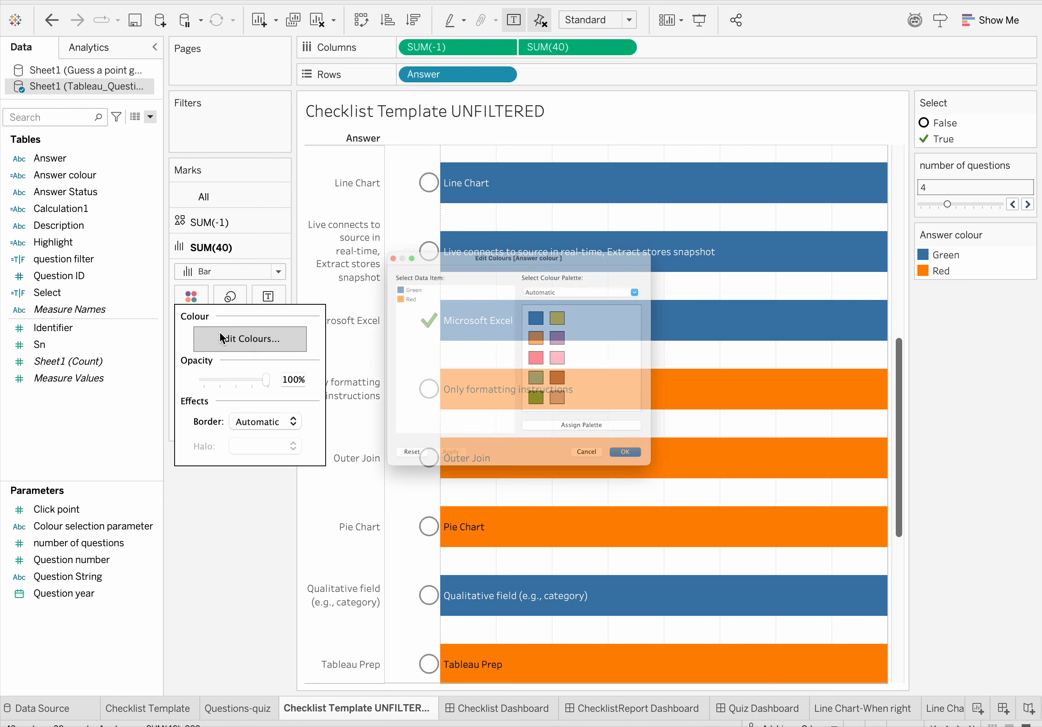
left_click(336, 240)
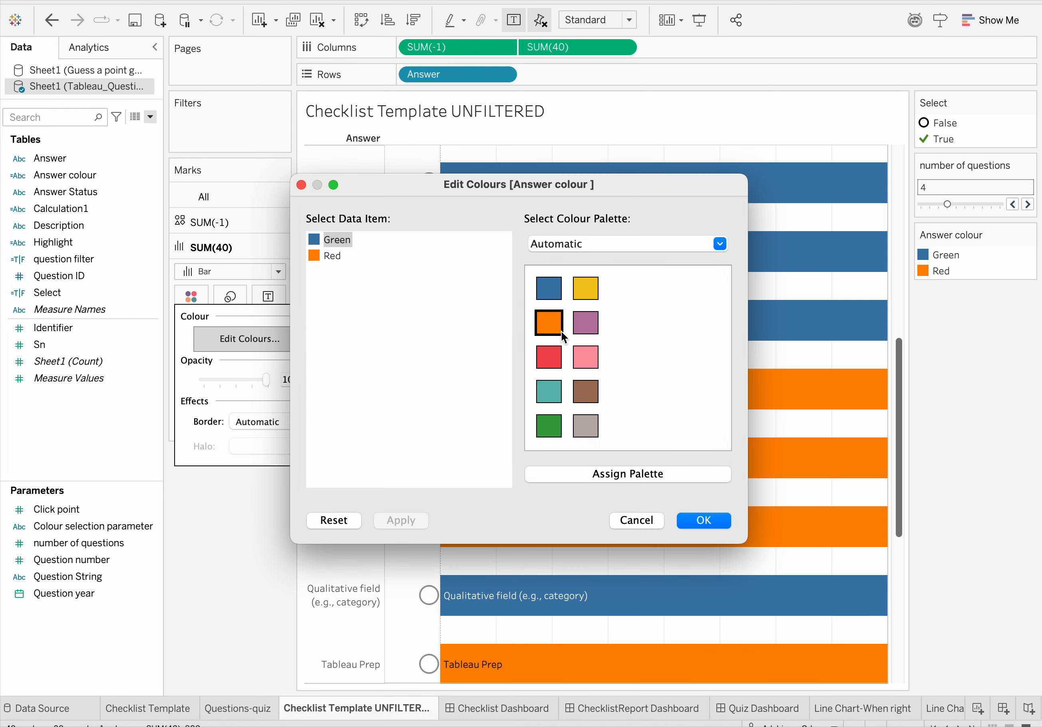
left_click(551, 425)
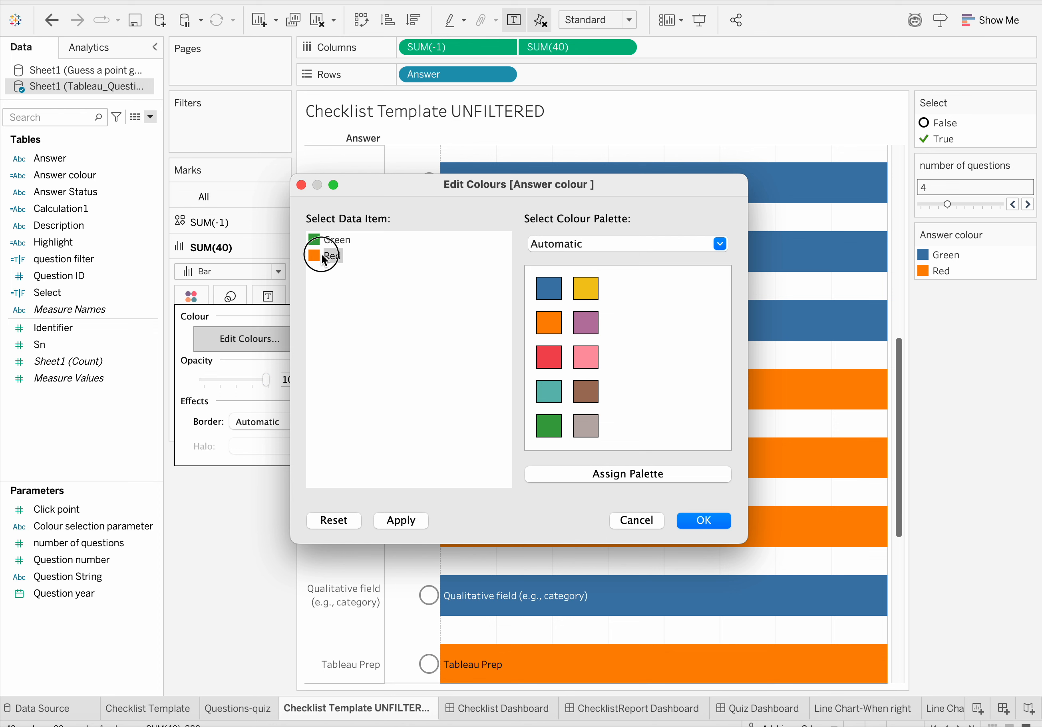
left_click(548, 353)
left_click(407, 521)
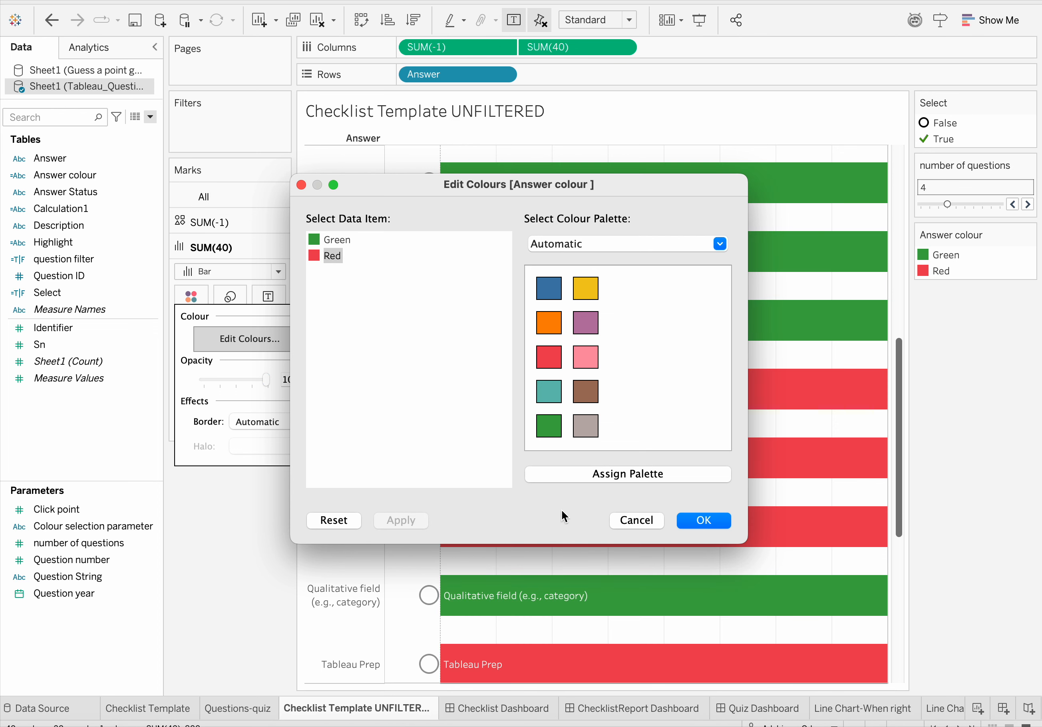
left_click(692, 520)
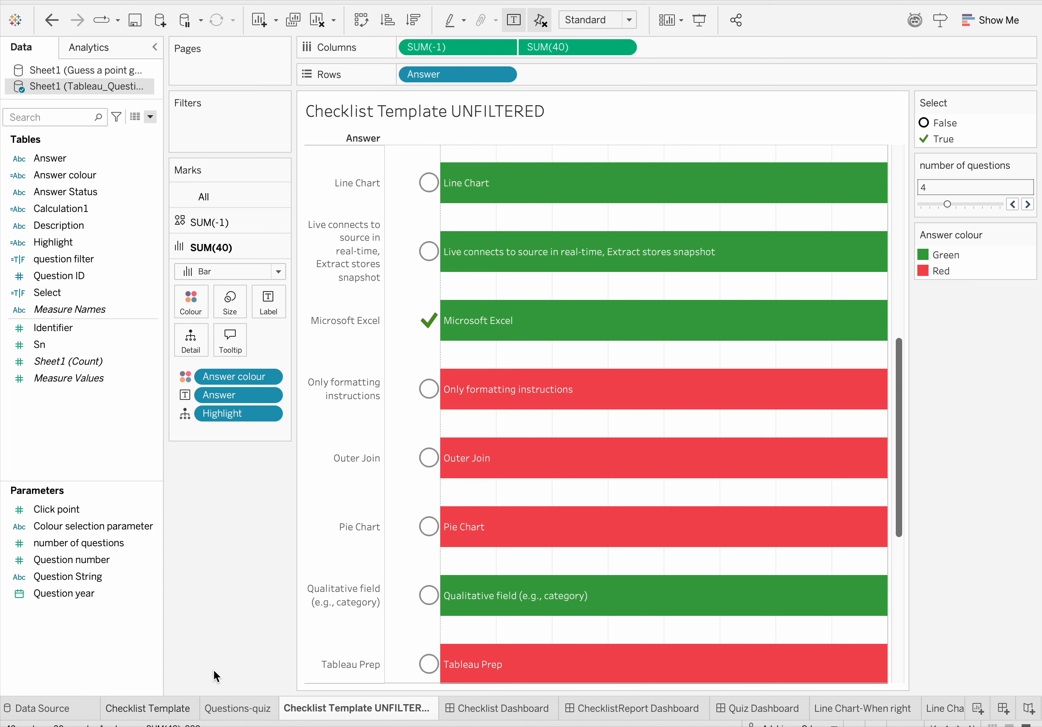
Compare the Microsoft Excel answer on the filtered Checklist Template sheet with the same answer on the unfiltered checklist
left_click(174, 709)
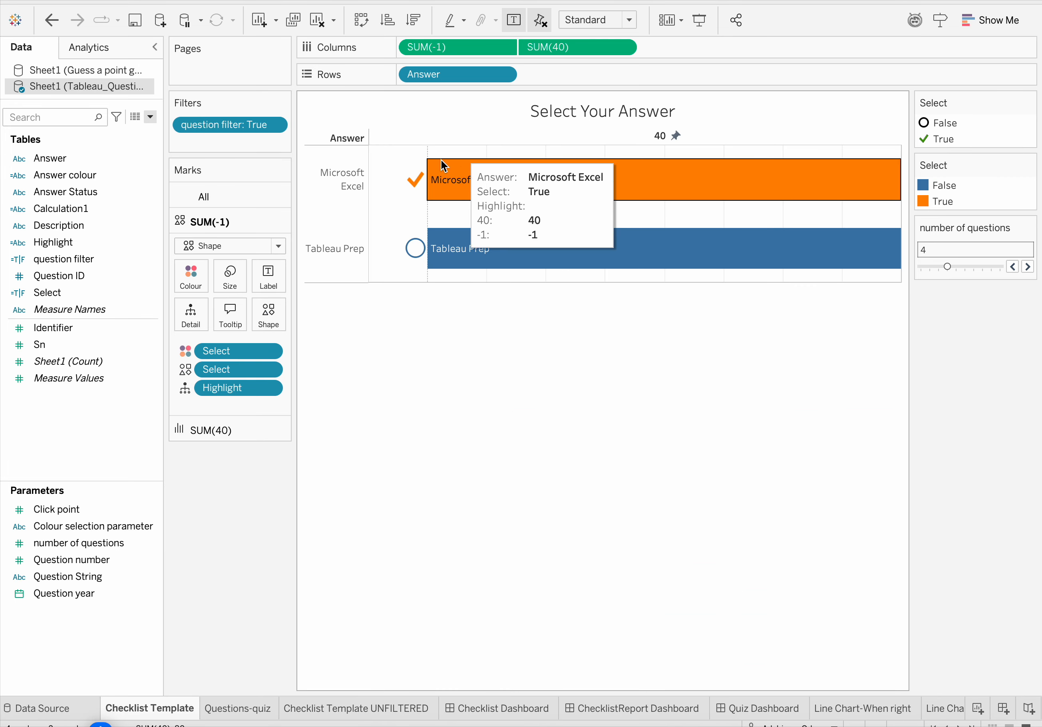
left_click(391, 710)
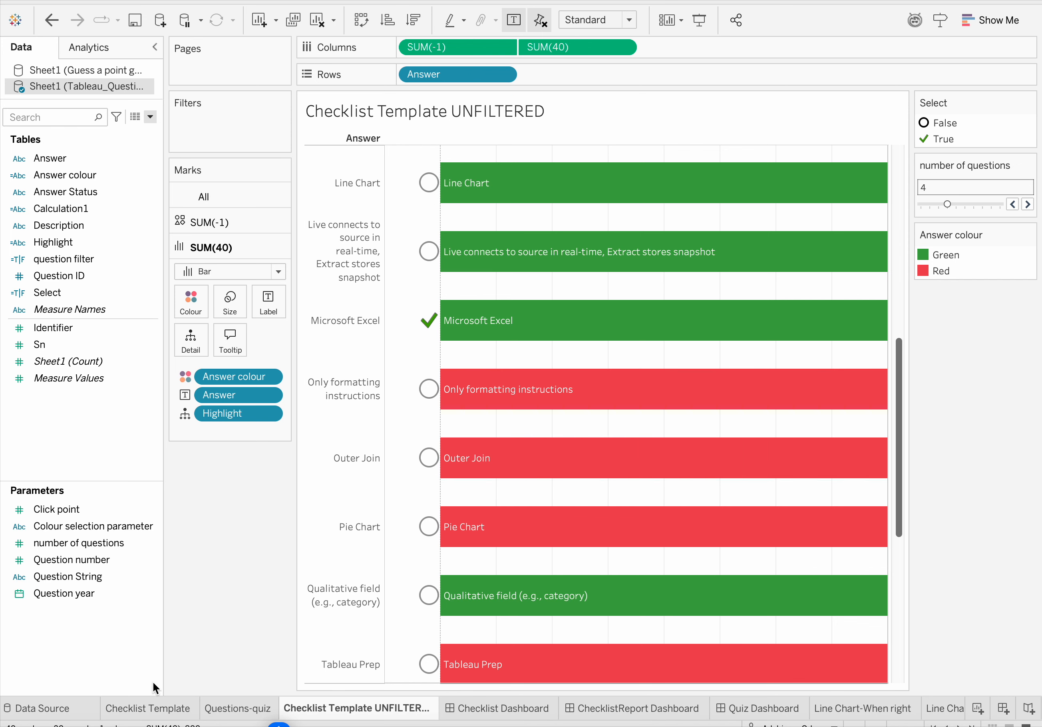
left_click(138, 709)
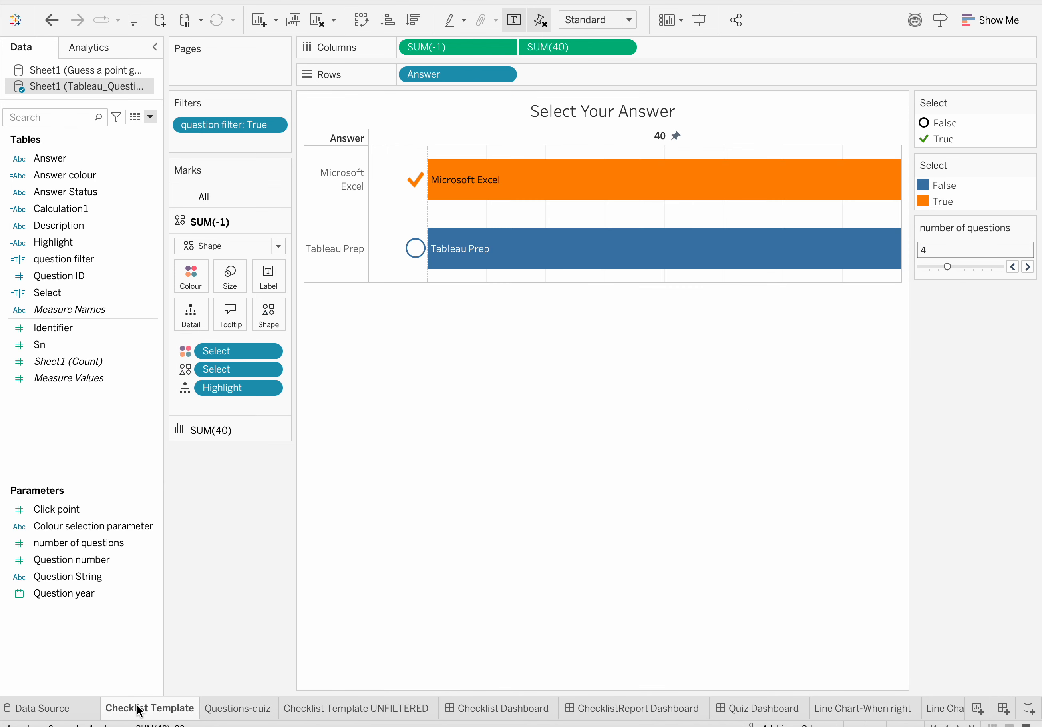
left_click(414, 183)
left_click(413, 183)
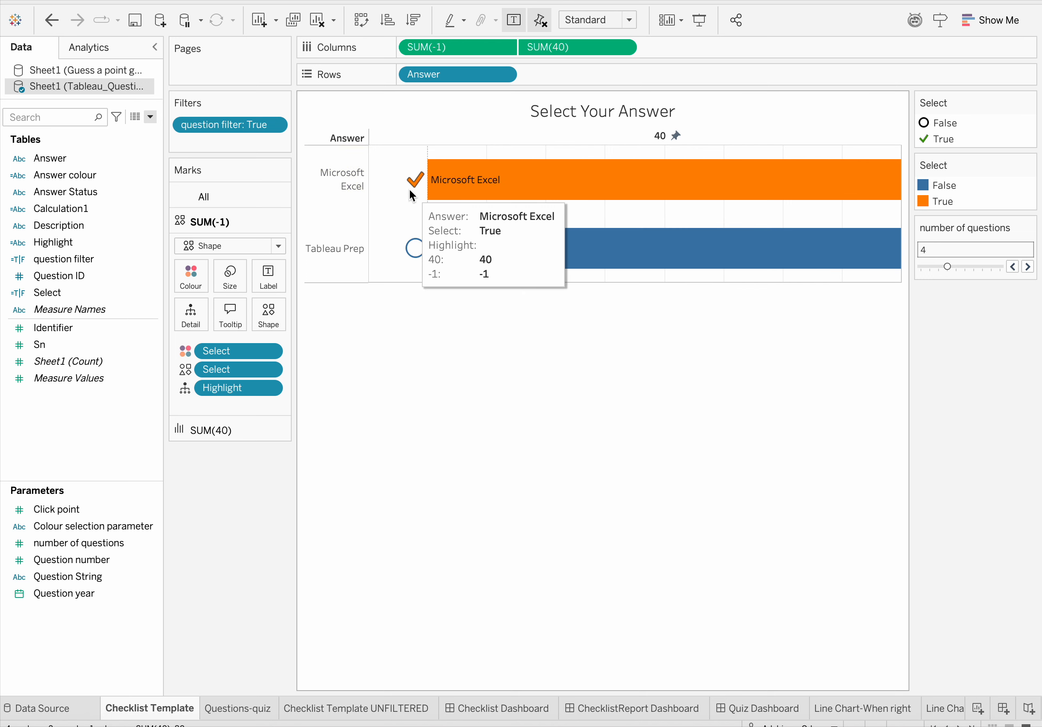
left_click(412, 184)
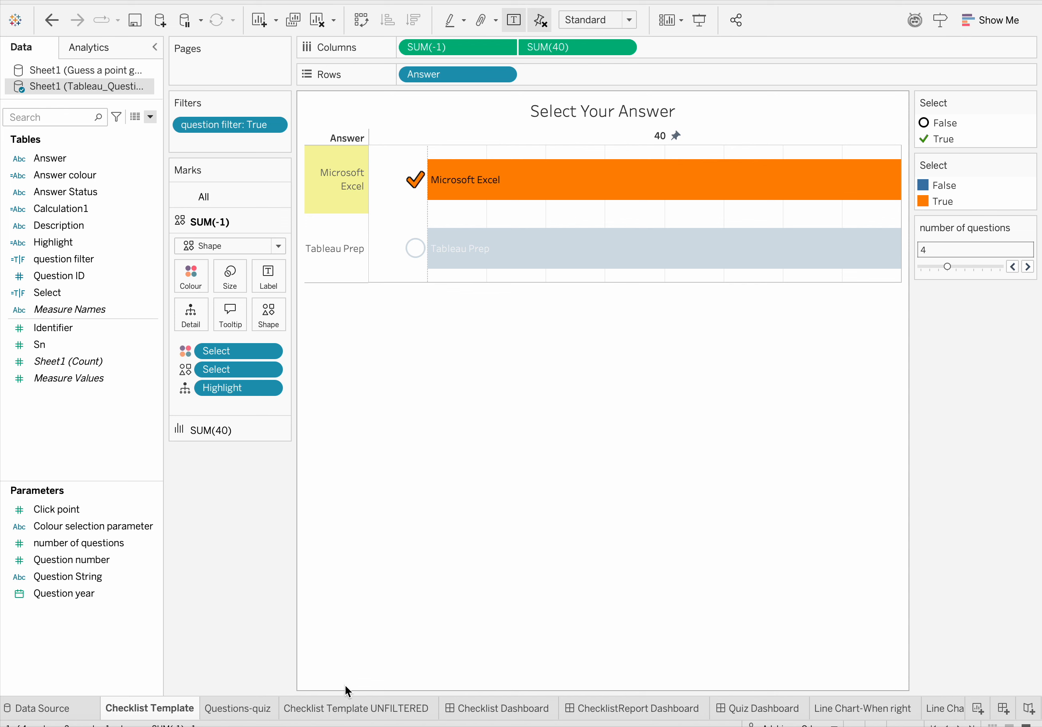
Tick Tableau Prep as the answer on the Checklist Dashboard and check its mark and bar on the unfiltered checklist sheet
left_click(482, 710)
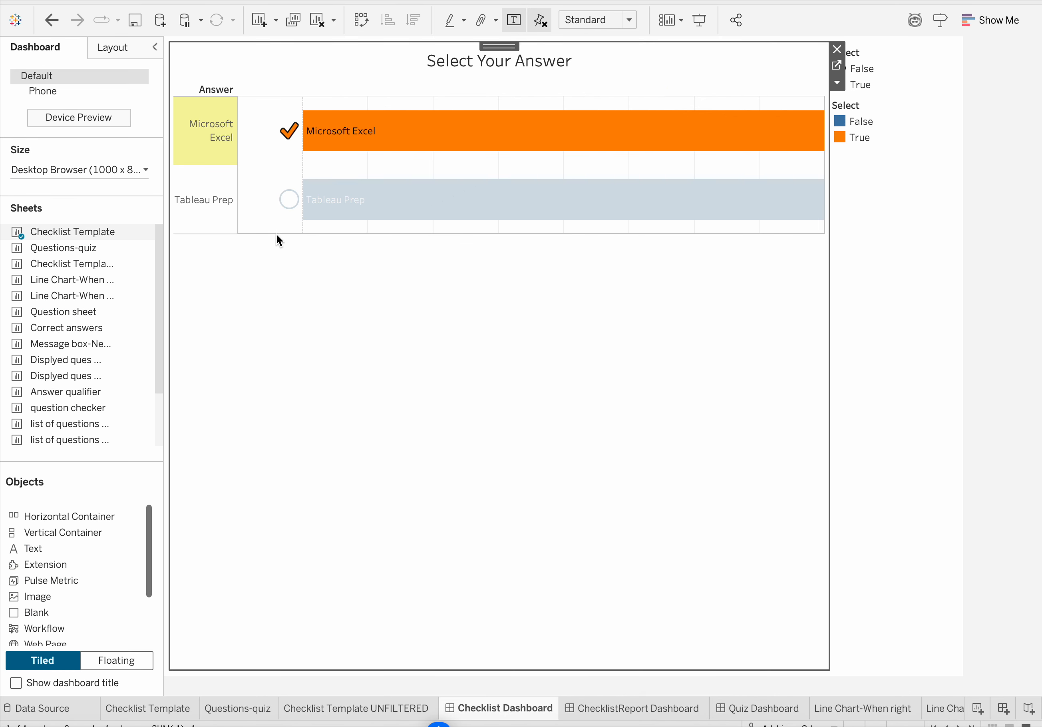
left_click(285, 129)
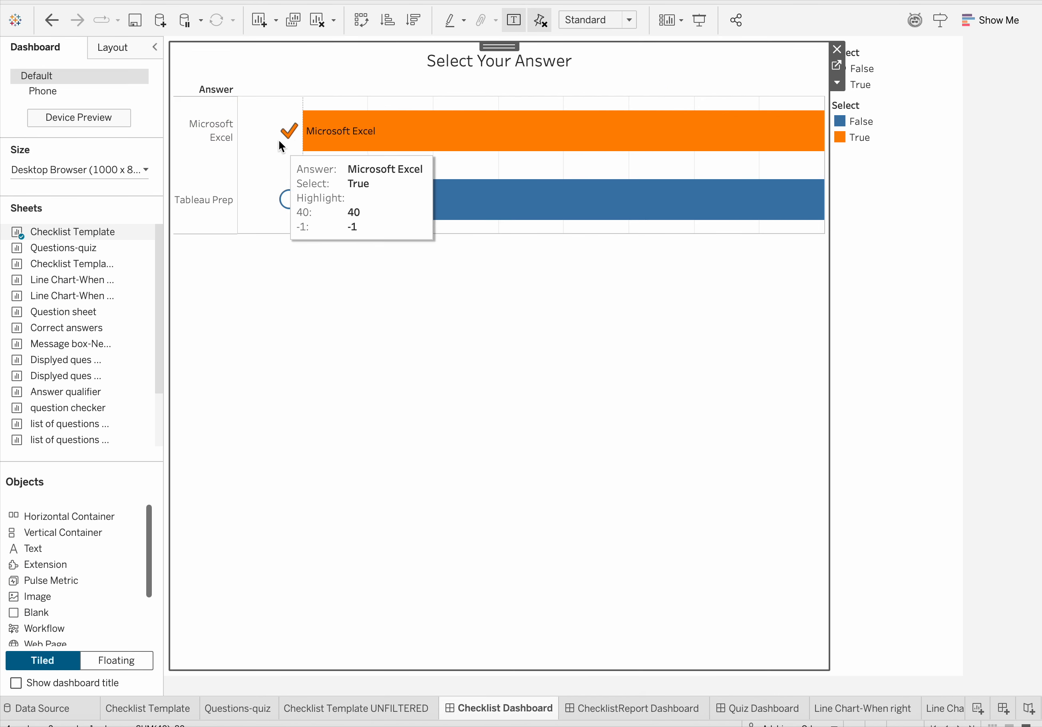
left_click(286, 132)
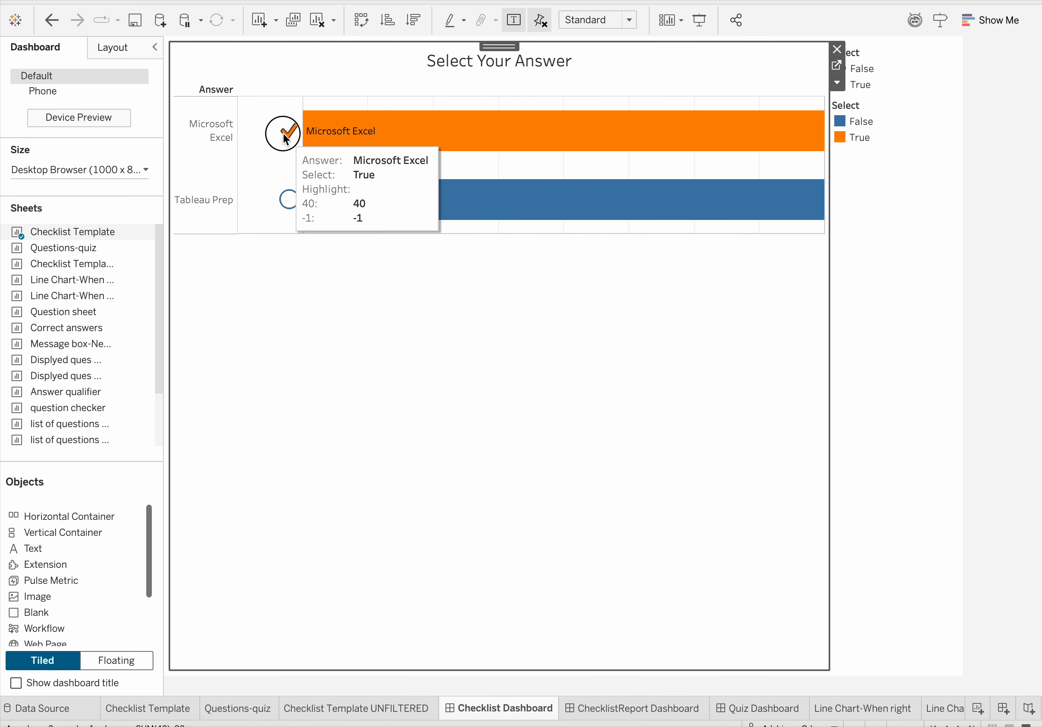
left_click(289, 199)
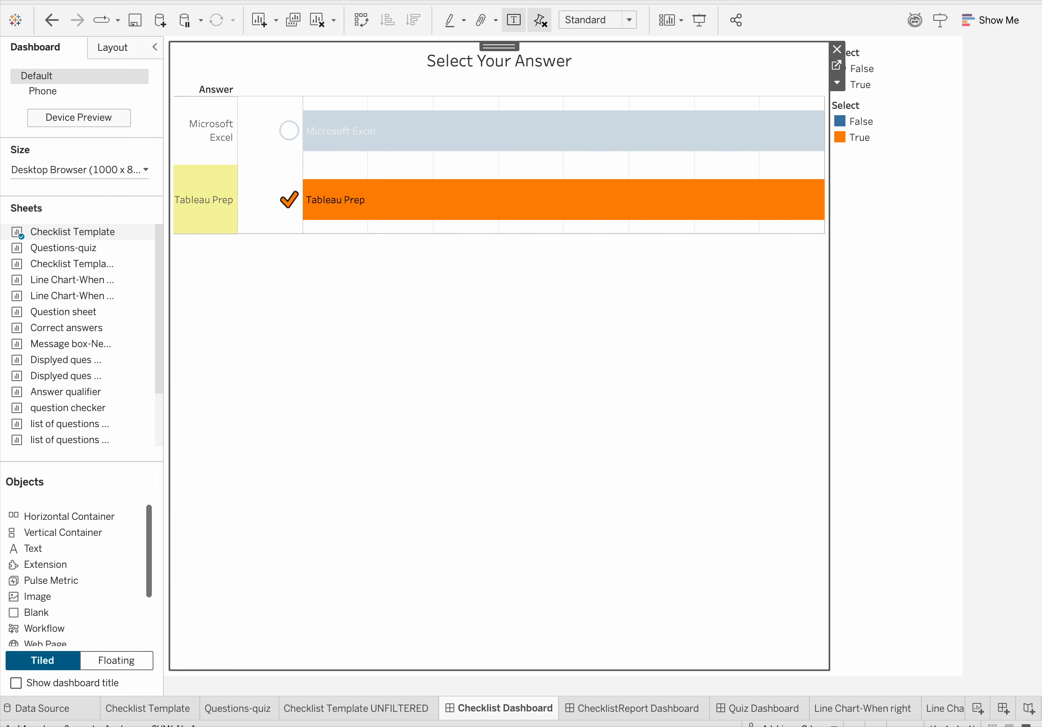
left_click(386, 711)
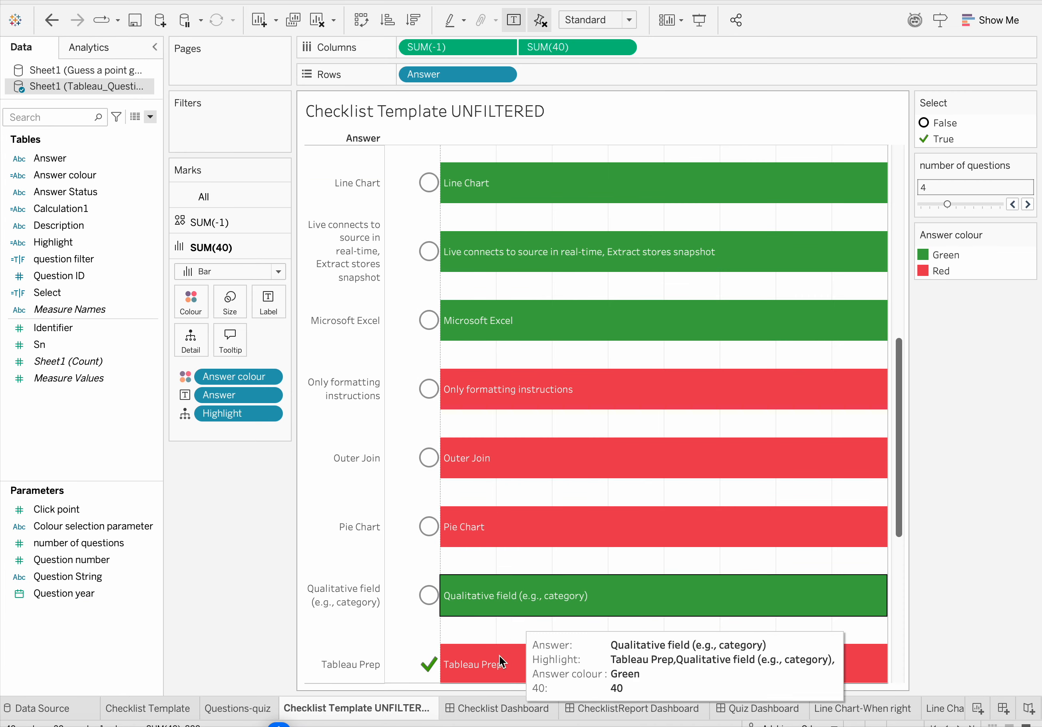
scroll(473, 655, "down", 5)
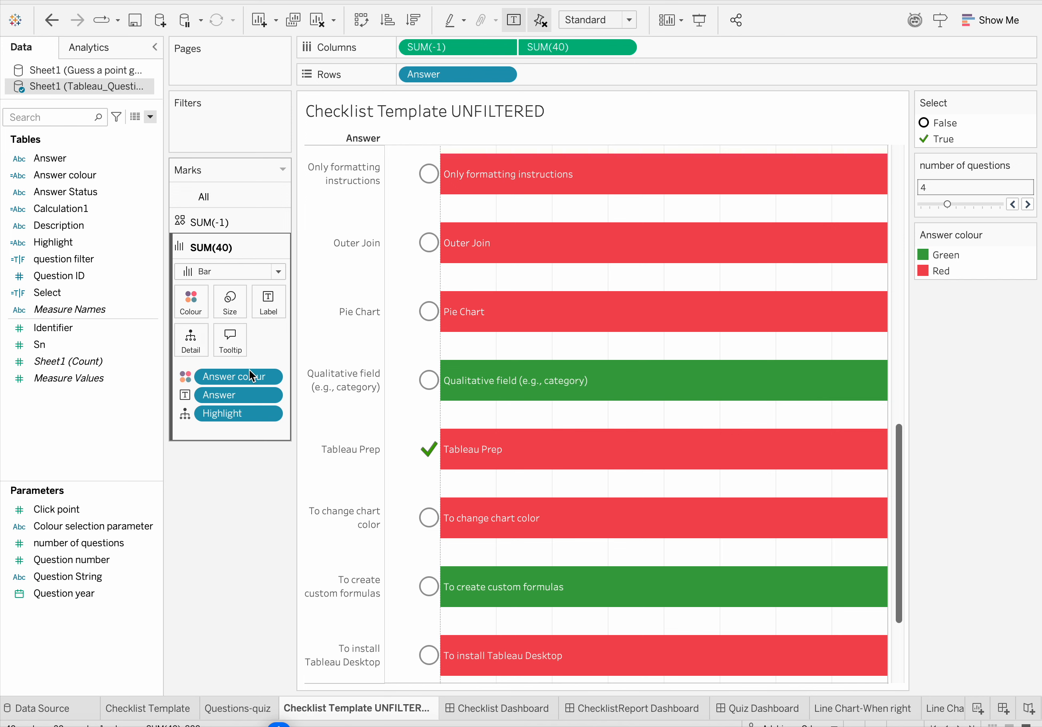
Examine the shapes assigned to the True and False items of the Select field for the SUM(-1) marks
left_click(214, 222)
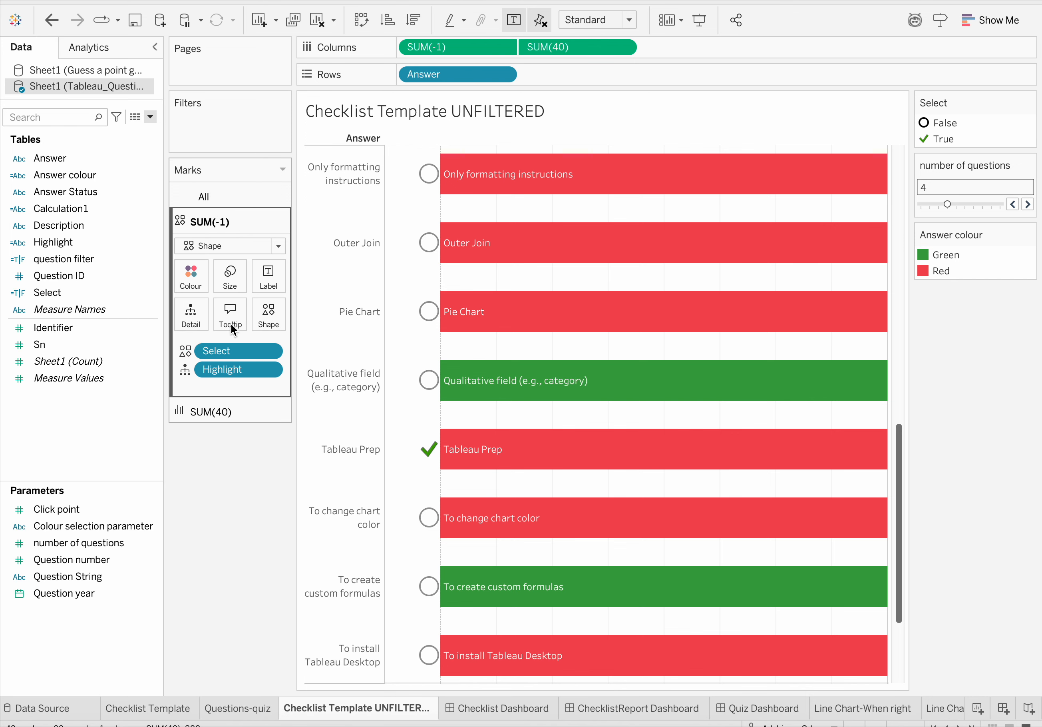
left_click(268, 315)
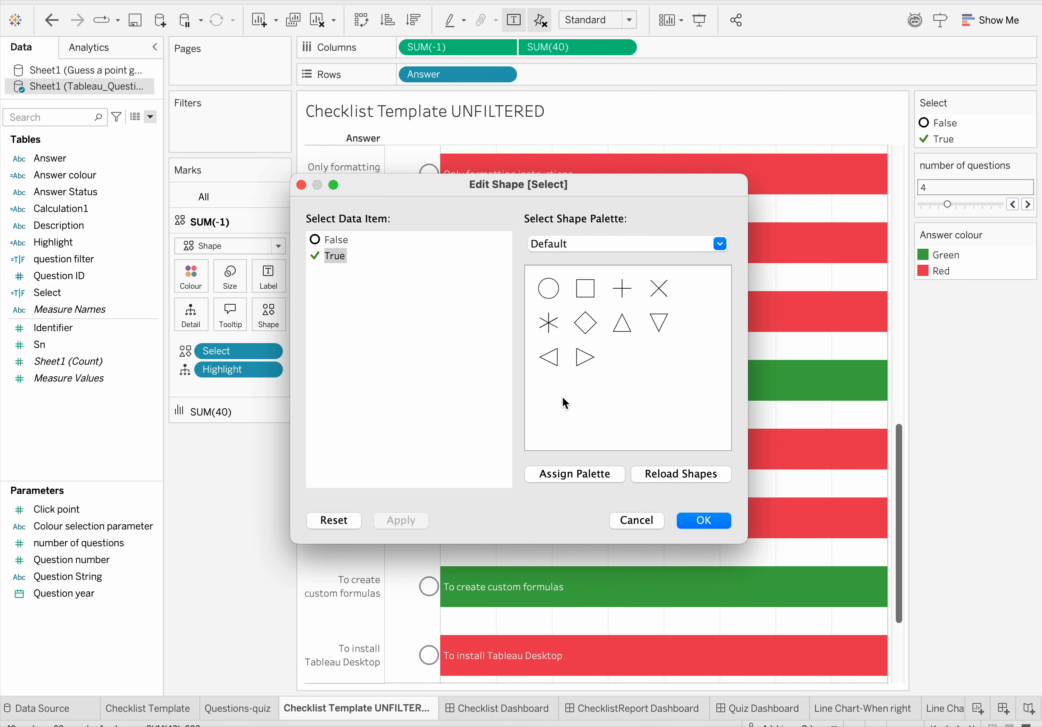
left_click(635, 521)
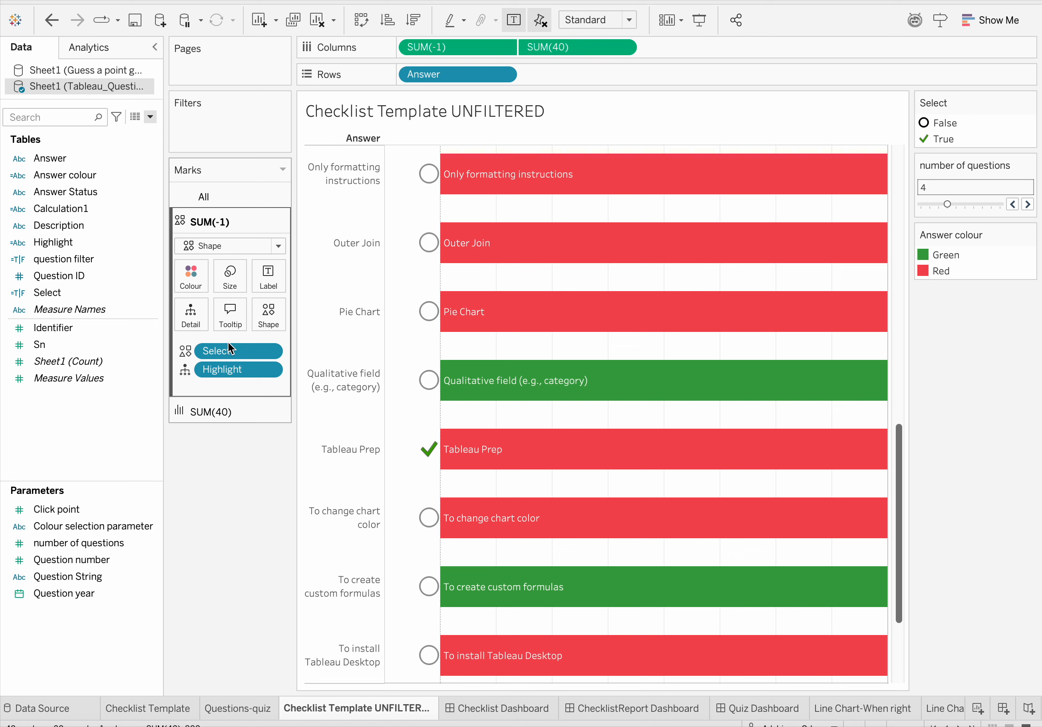
Try replacing Select with Answer colour as the shape field of the SUM(-1) marks, assigning an X shape to the Red item
left_click_drag(218, 353, 220, 465)
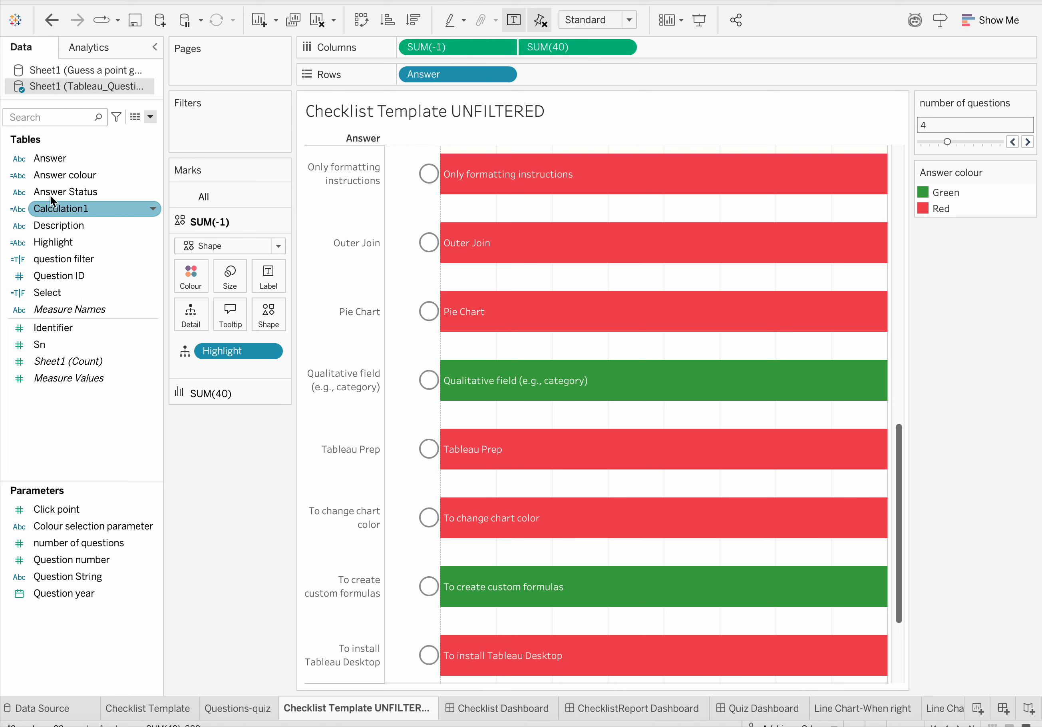
left_click_drag(65, 174, 273, 311)
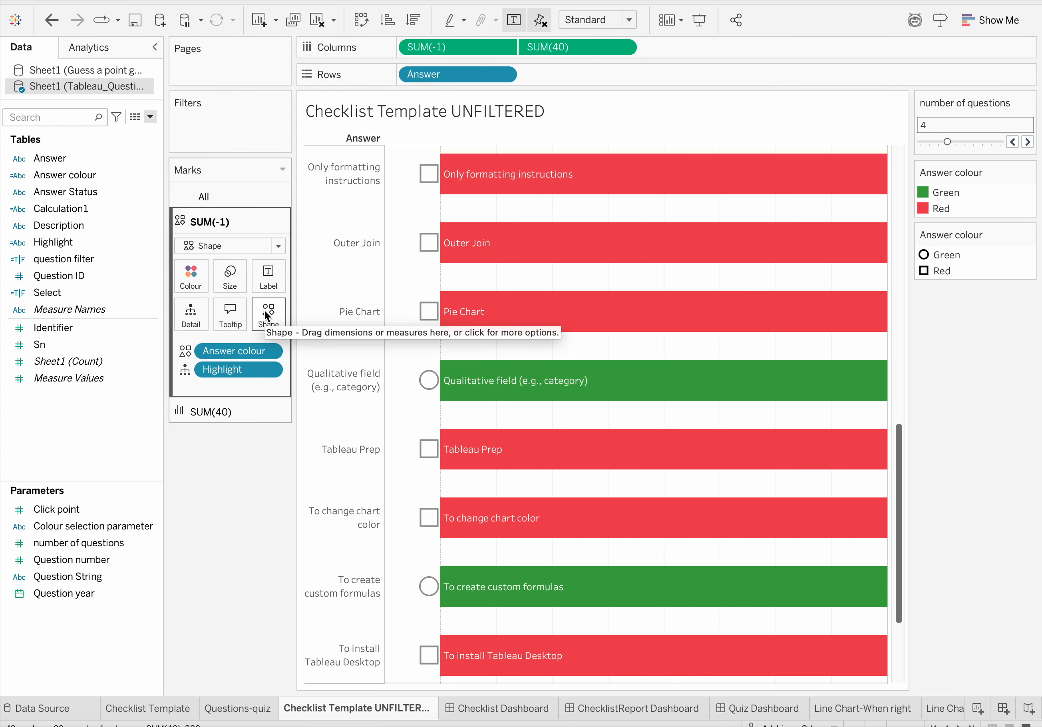
left_click(265, 311)
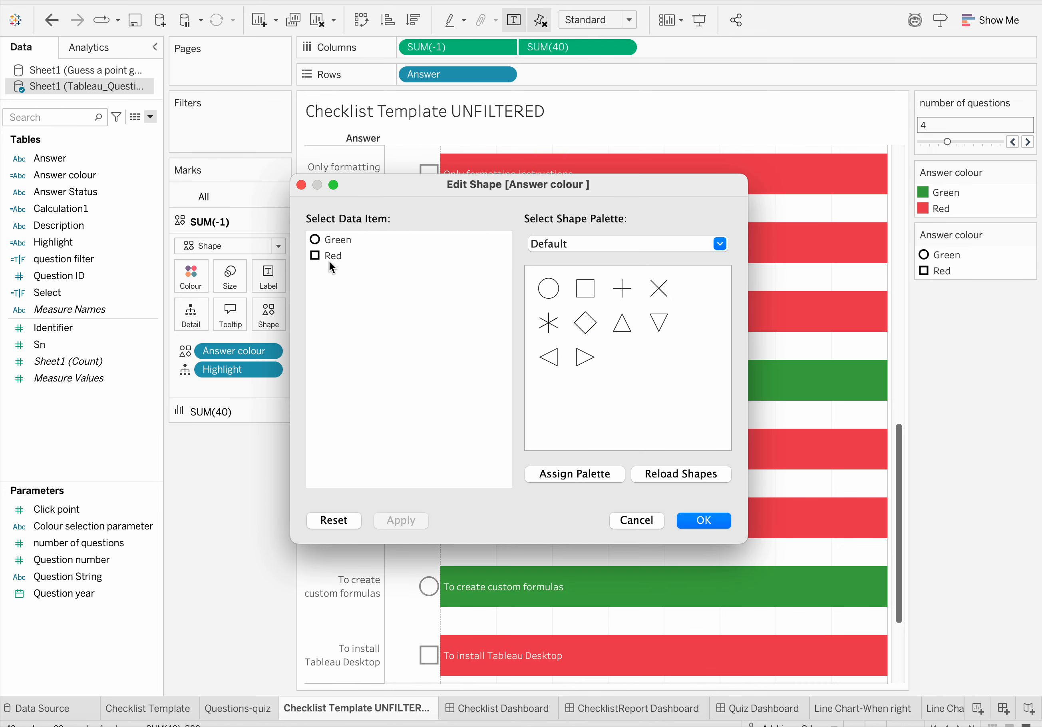
left_click(333, 255)
left_click(659, 289)
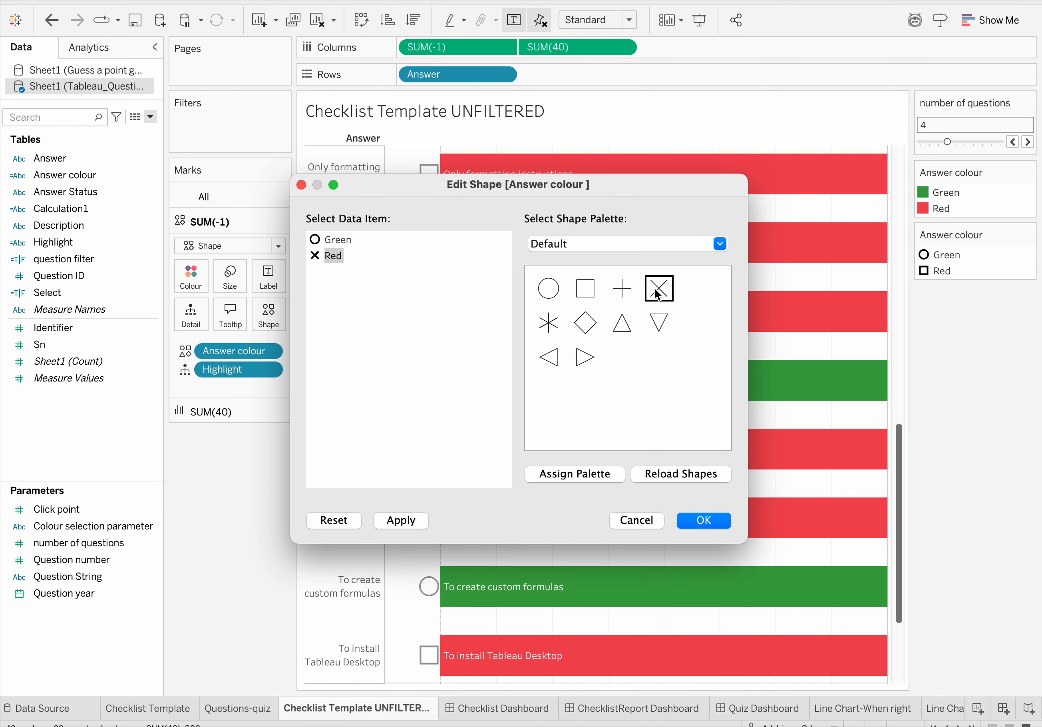
left_click(697, 522)
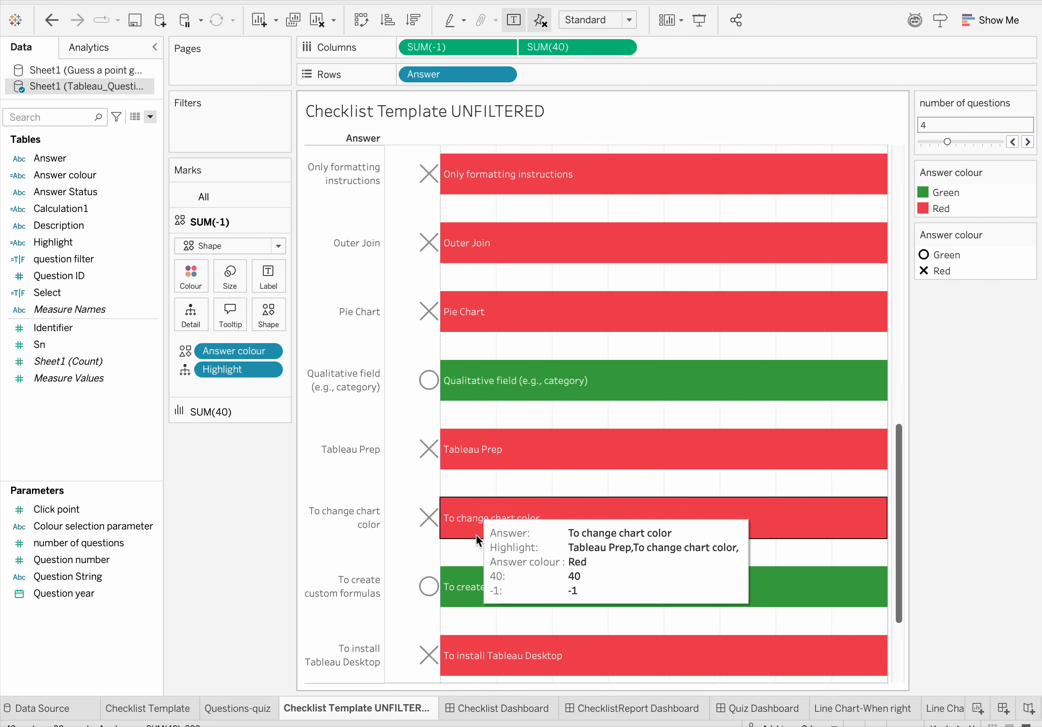
Tick Microsoft Excel as an answer on the Checklist Dashboard and check the marks on the unfiltered checklist sheet
left_click(172, 708)
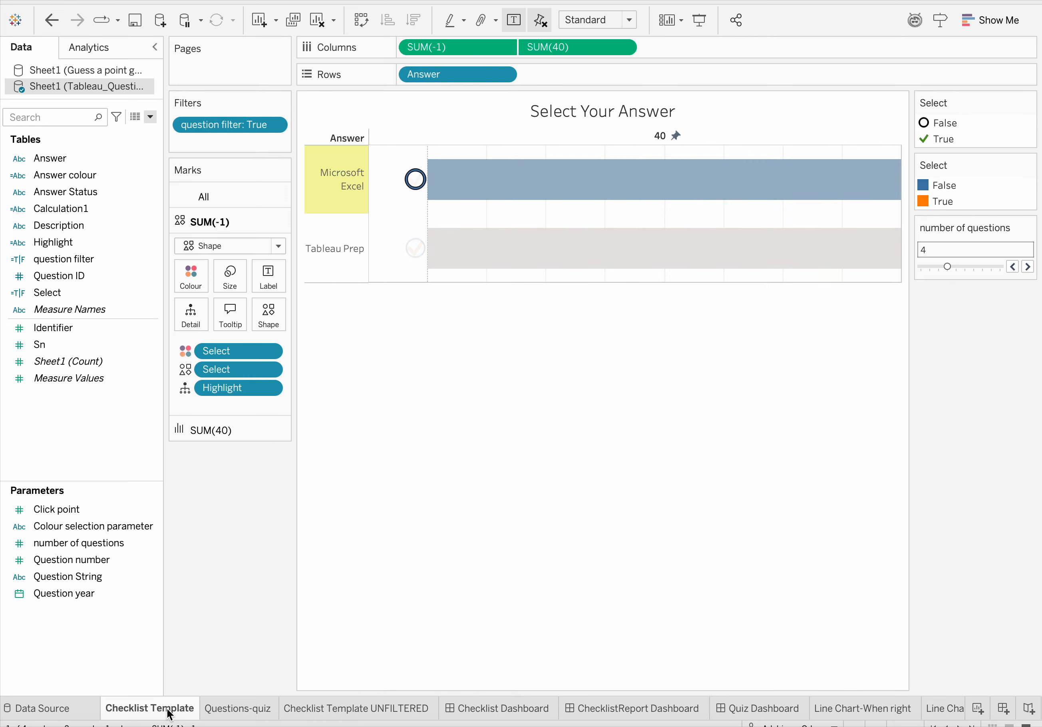
left_click(413, 253)
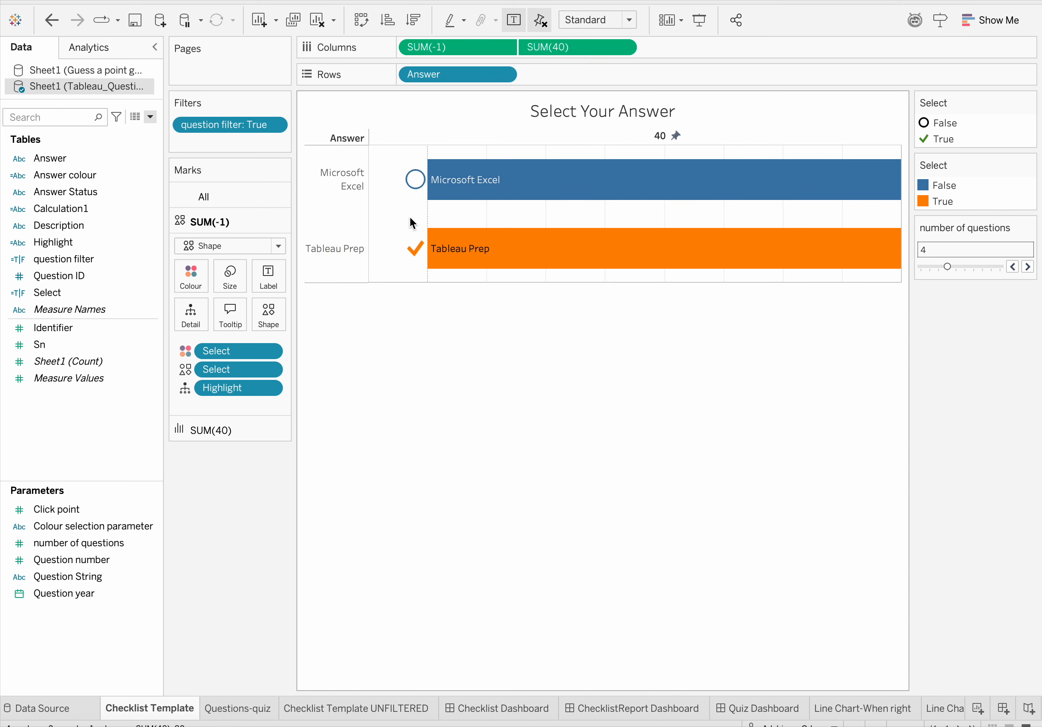
left_click(414, 182)
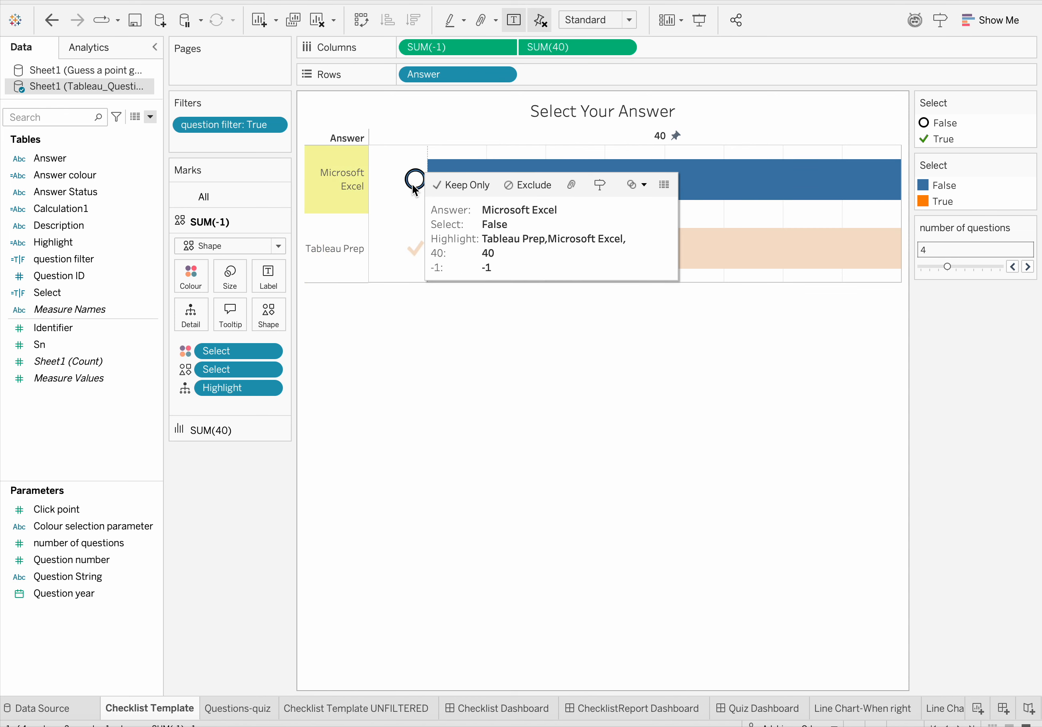
left_click(413, 184)
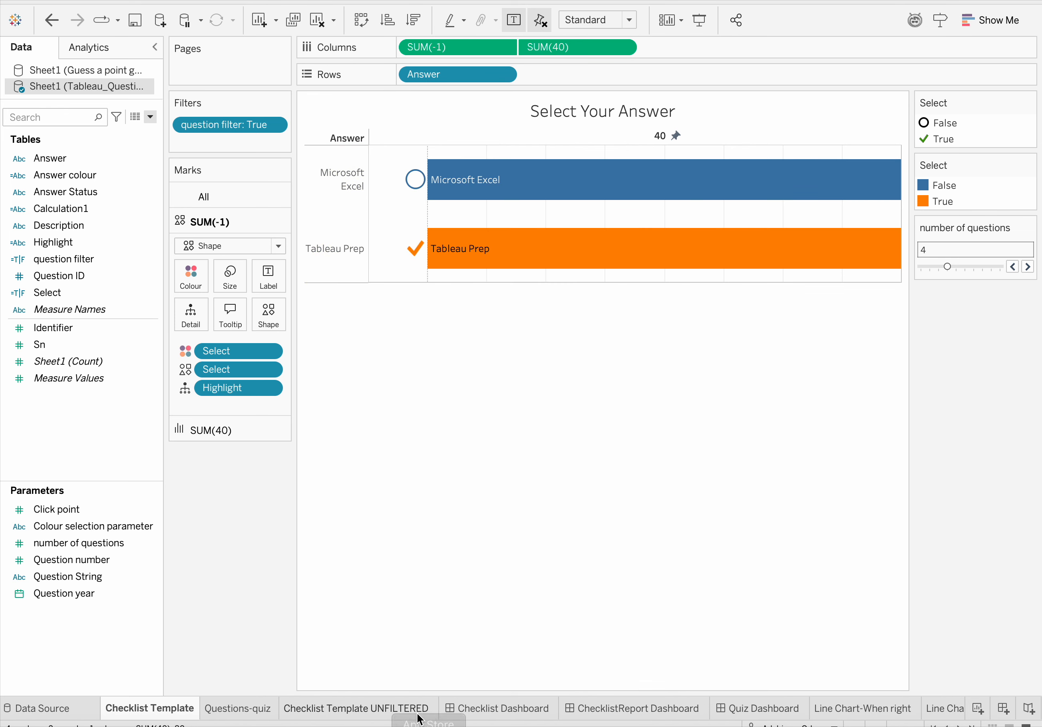
left_click(498, 709)
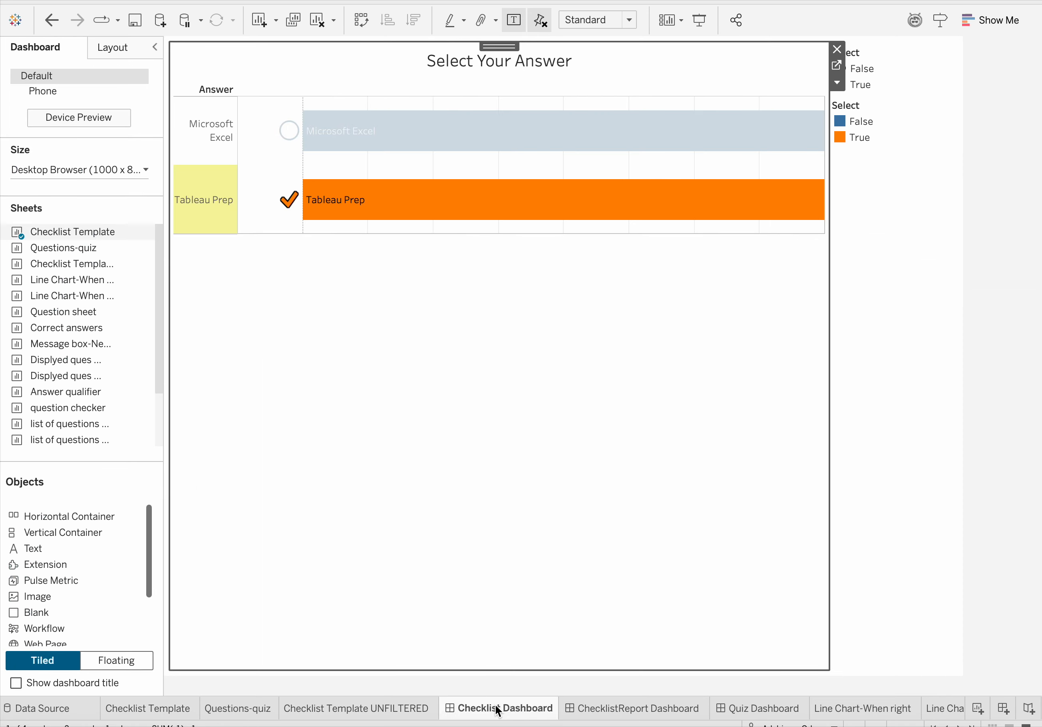
left_click(286, 131)
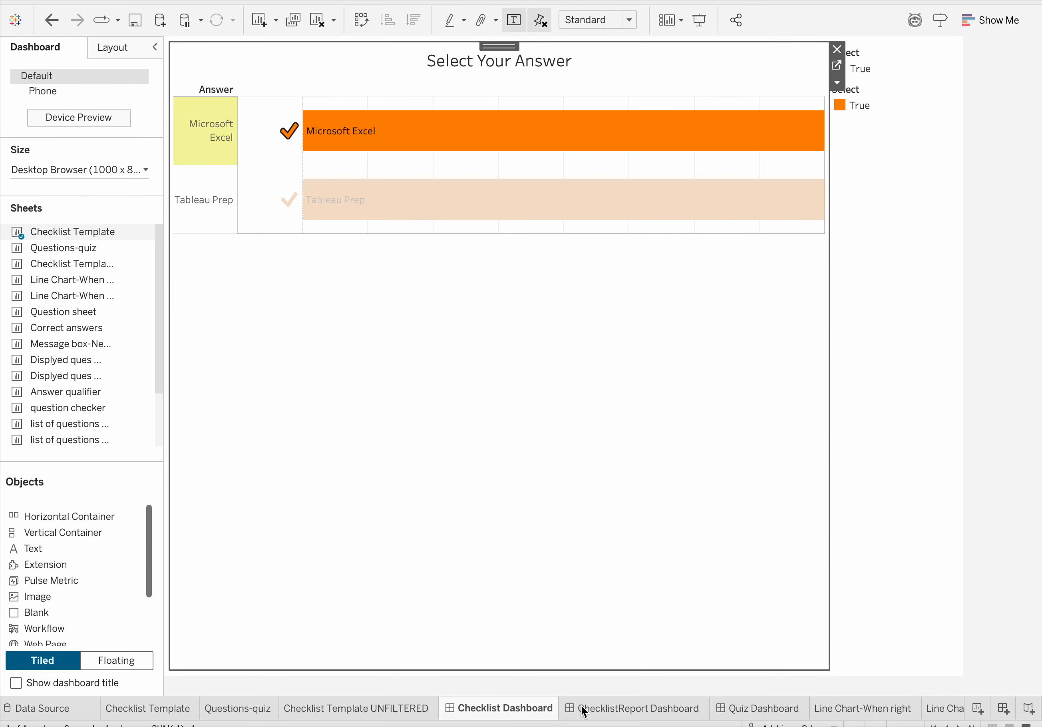
left_click(386, 708)
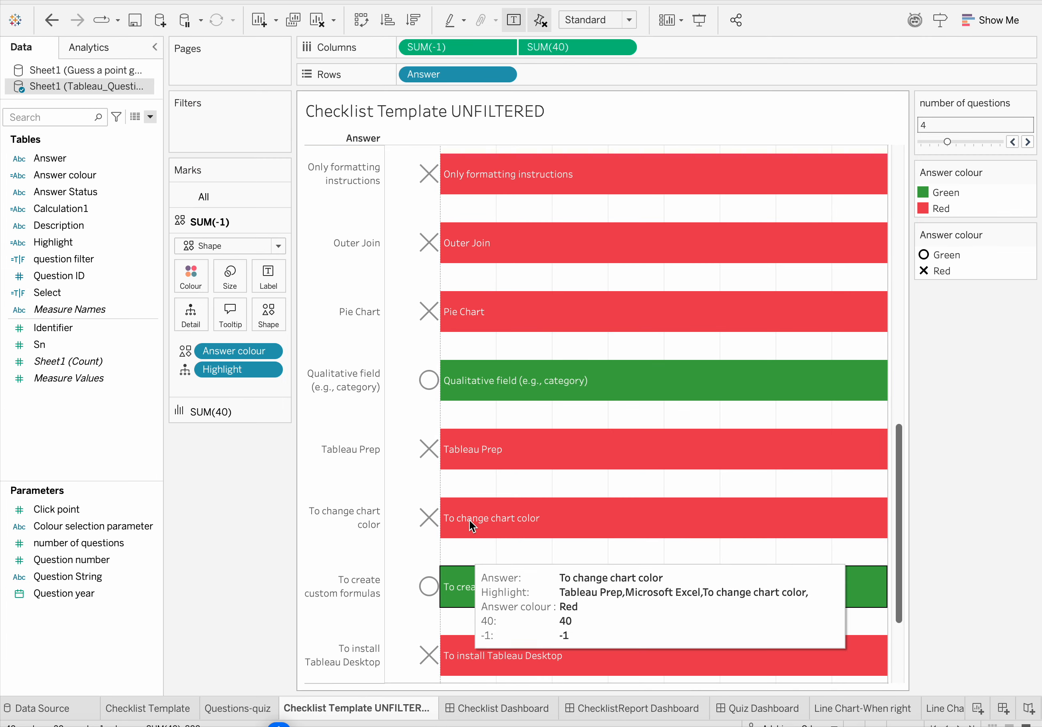
scroll(476, 523, "down", 3)
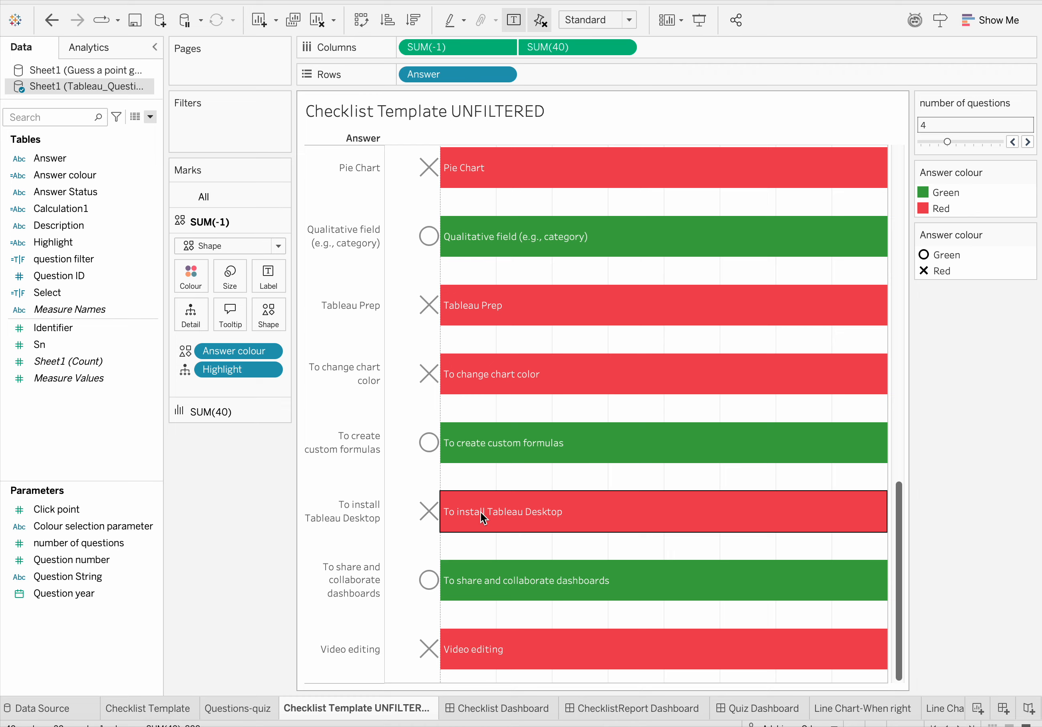
scroll(482, 513, "up", 4)
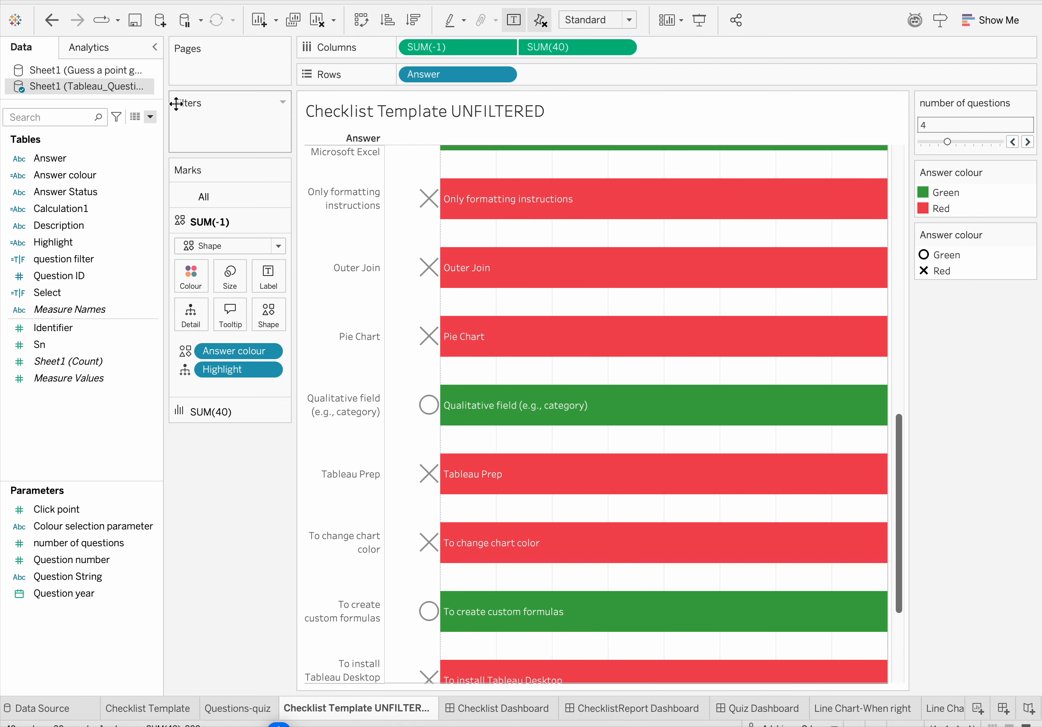
Undo the Microsoft Excel tick and the Answer colour shape changes, and review the unfiltered checklist and the ChecklistReport Dashboard
left_click(48, 20)
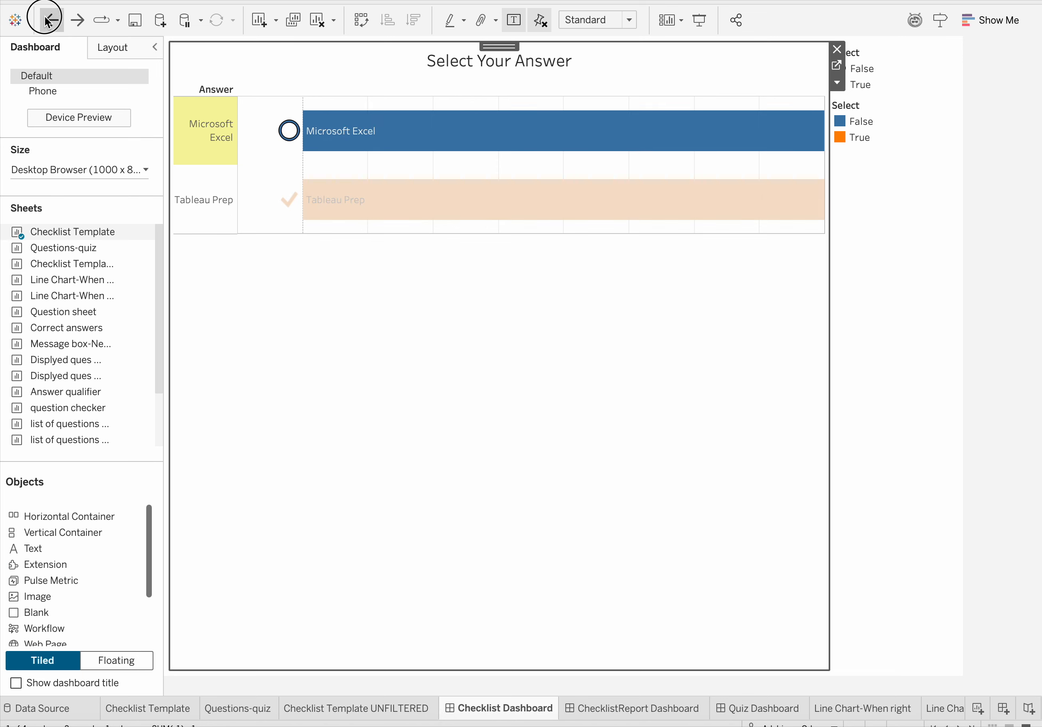
left_click(78, 23)
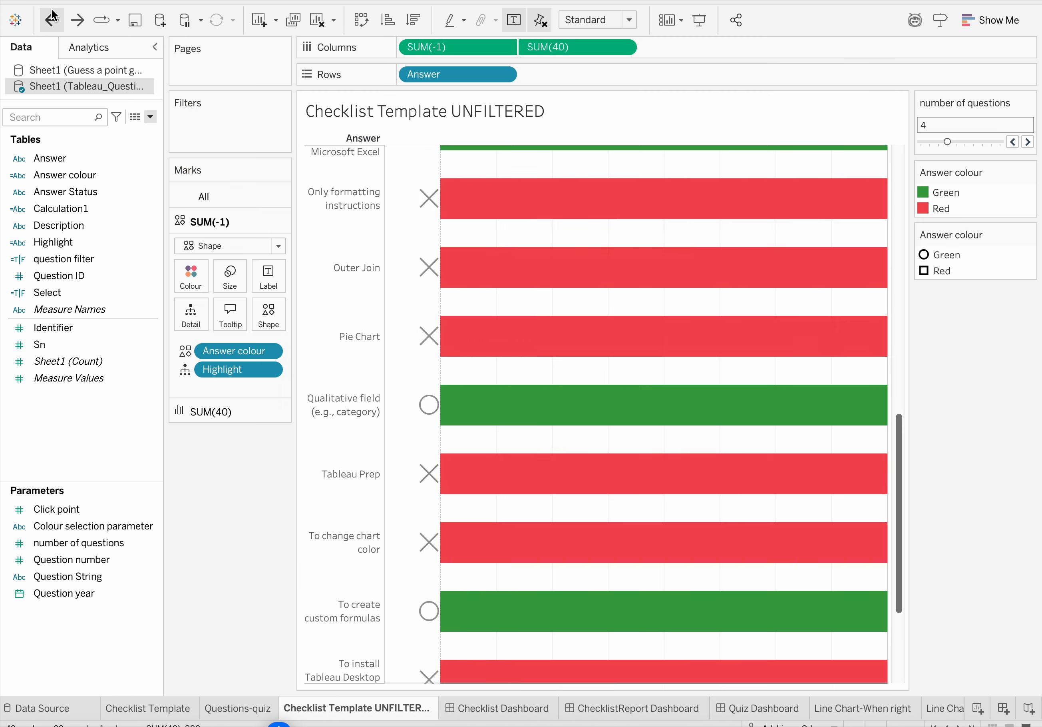
left_click(53, 22)
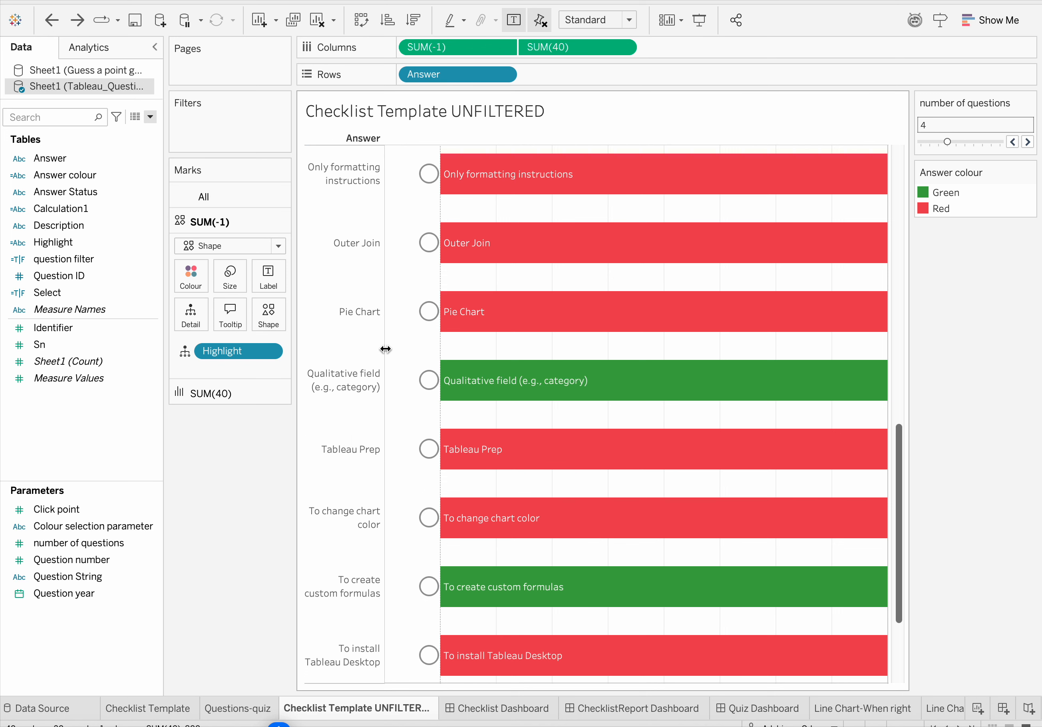
left_click(50, 20)
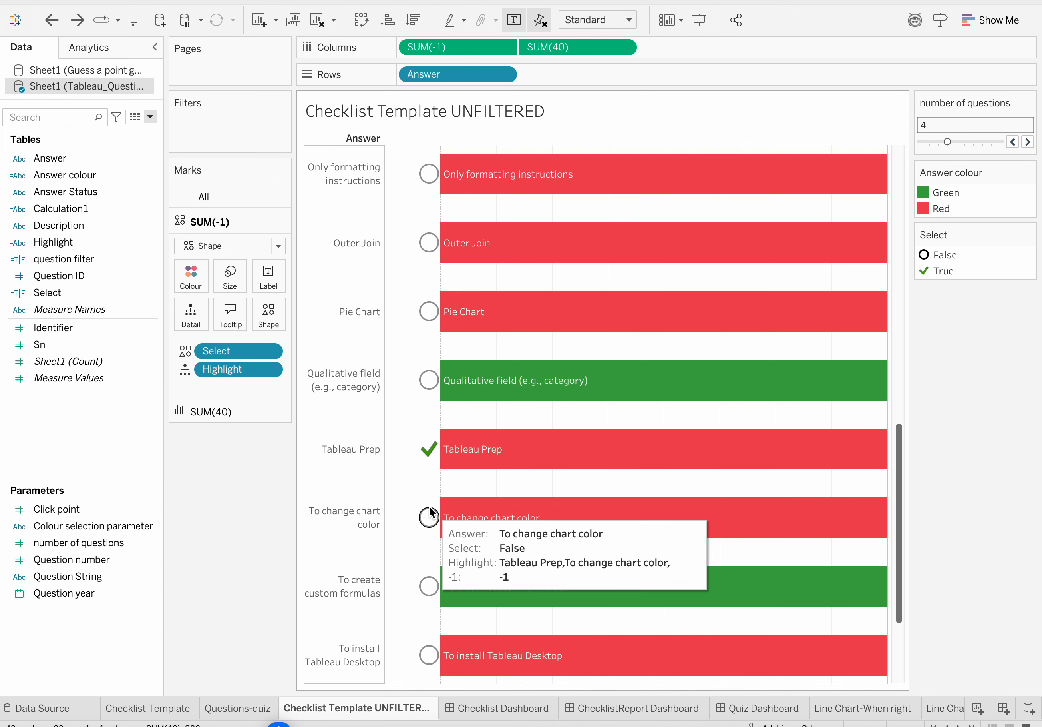
scroll(409, 521, "down", 5)
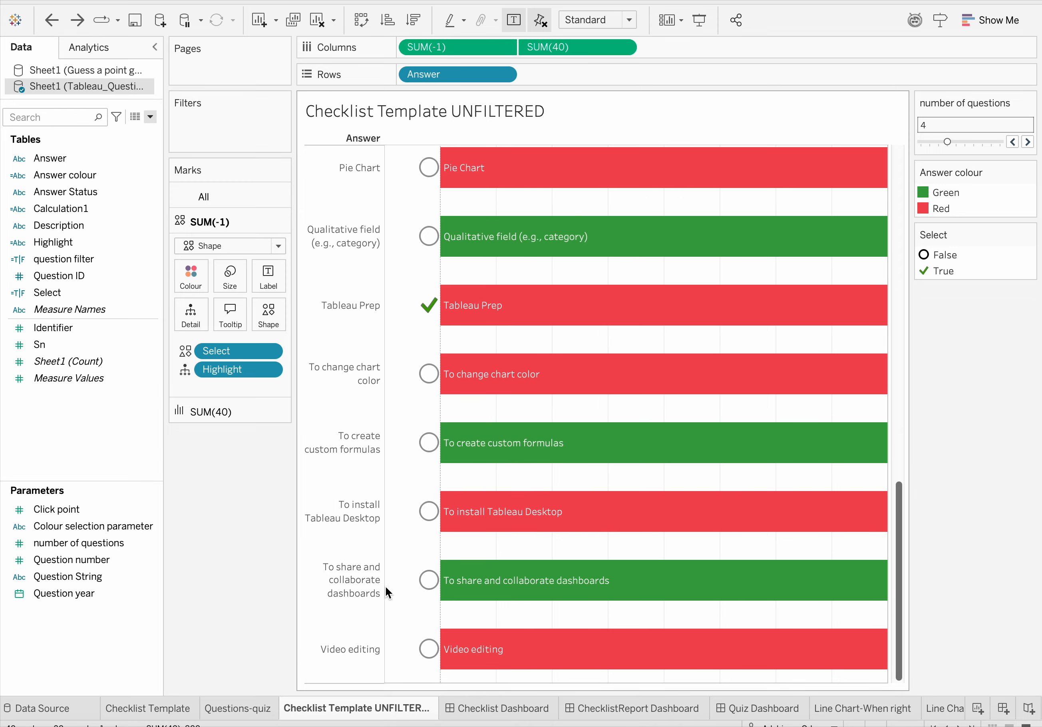
left_click(675, 709)
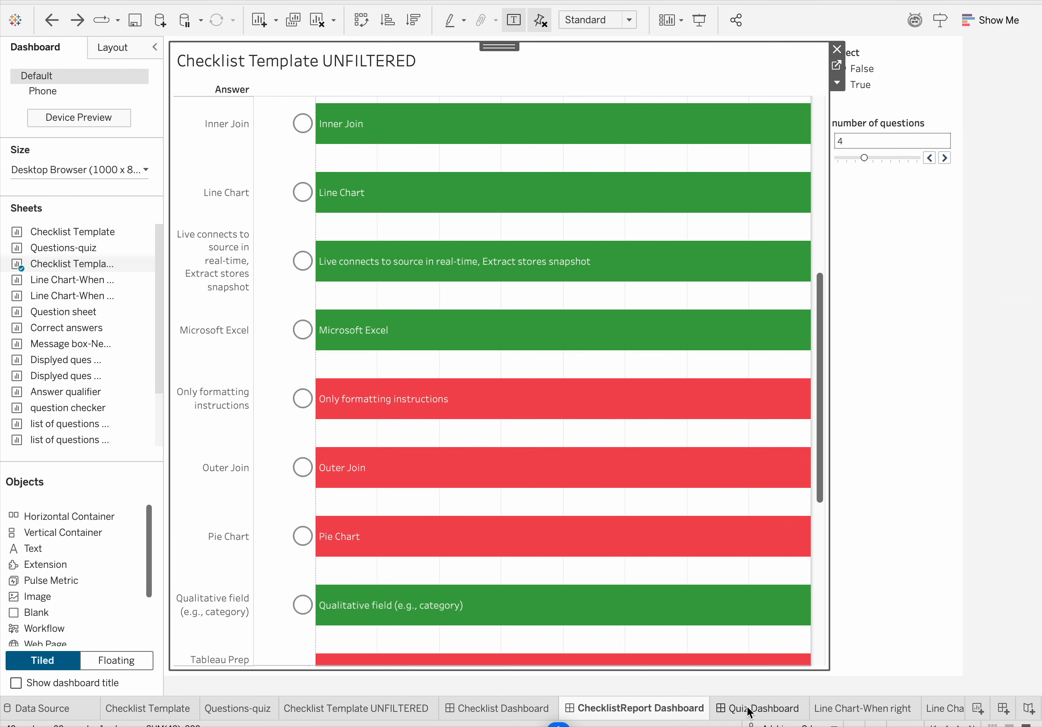
Remove the Select colour legend and the Select shape legend from the Quiz Dashboard, dismissing any error dialogs
left_click(751, 709)
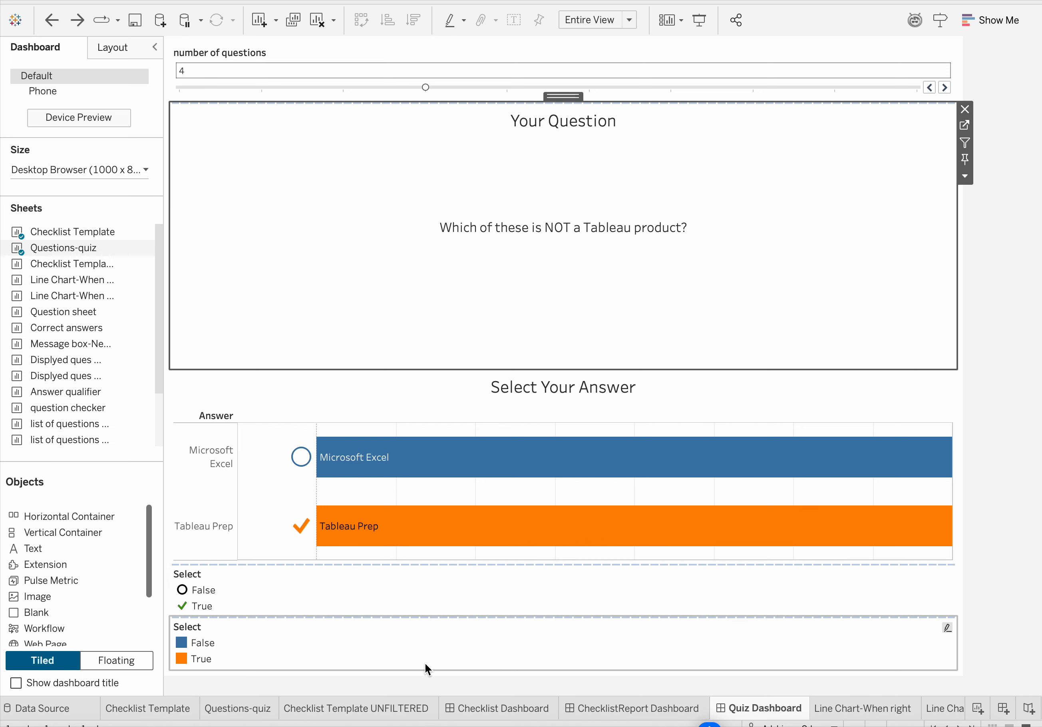
left_click(444, 646)
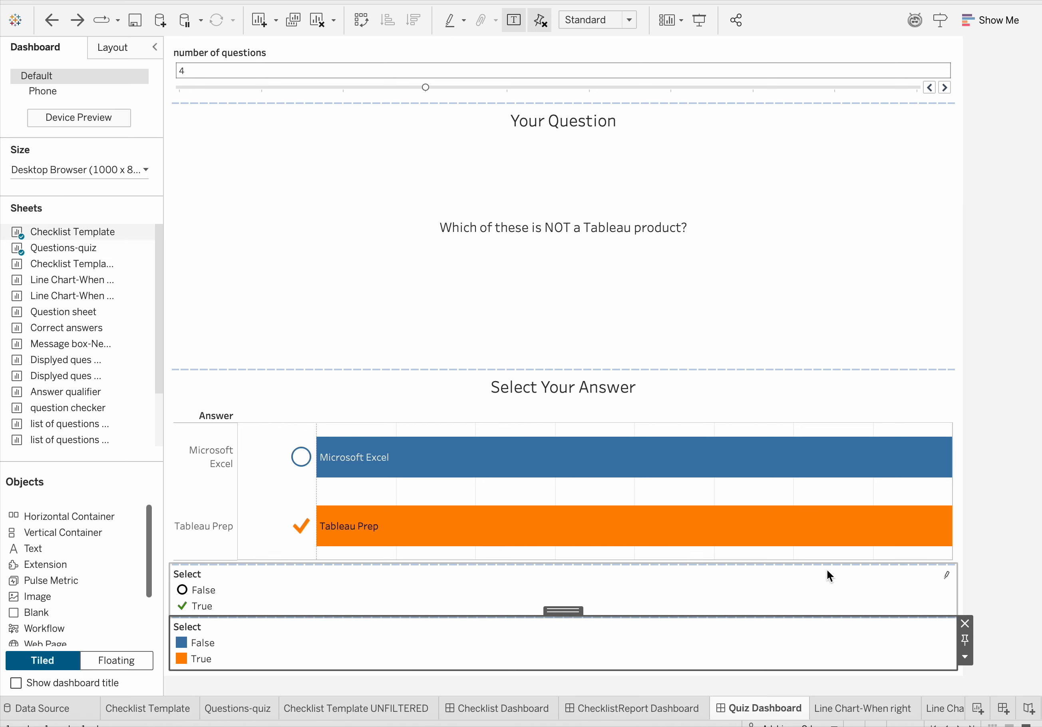
left_click(966, 622)
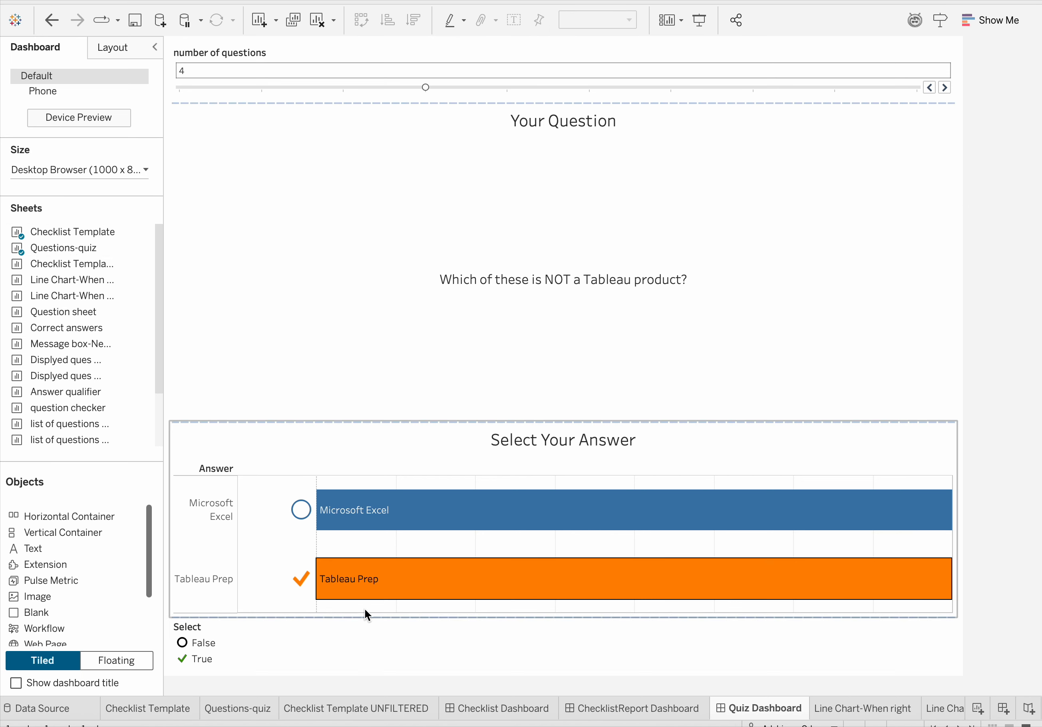
left_click(387, 635)
left_click(508, 596)
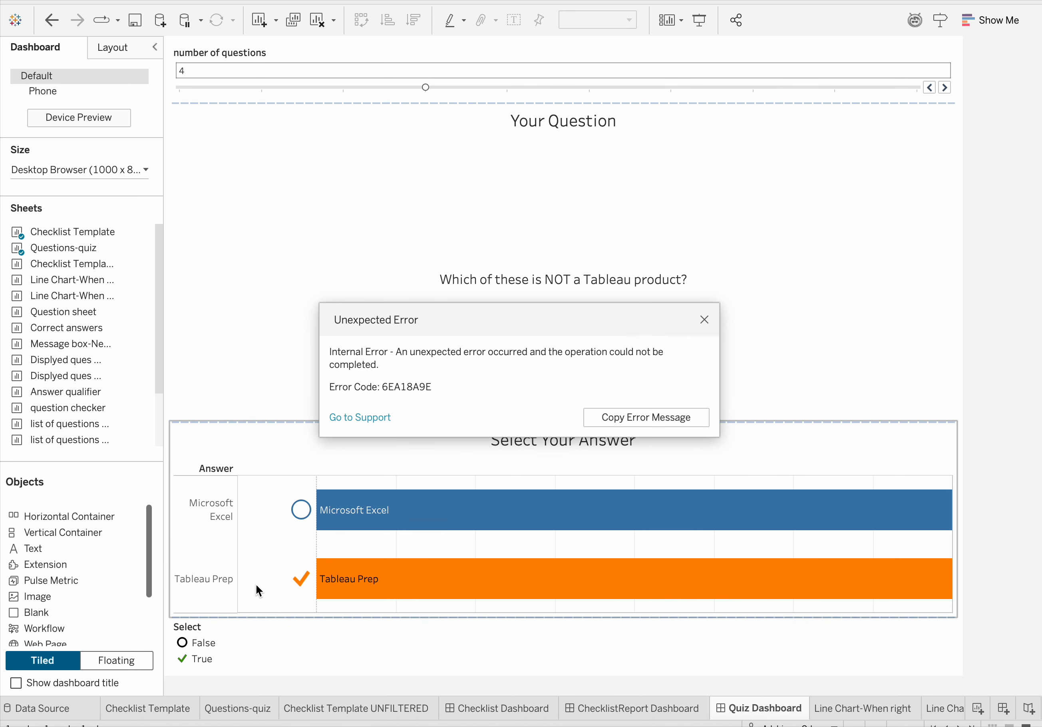
left_click(705, 320)
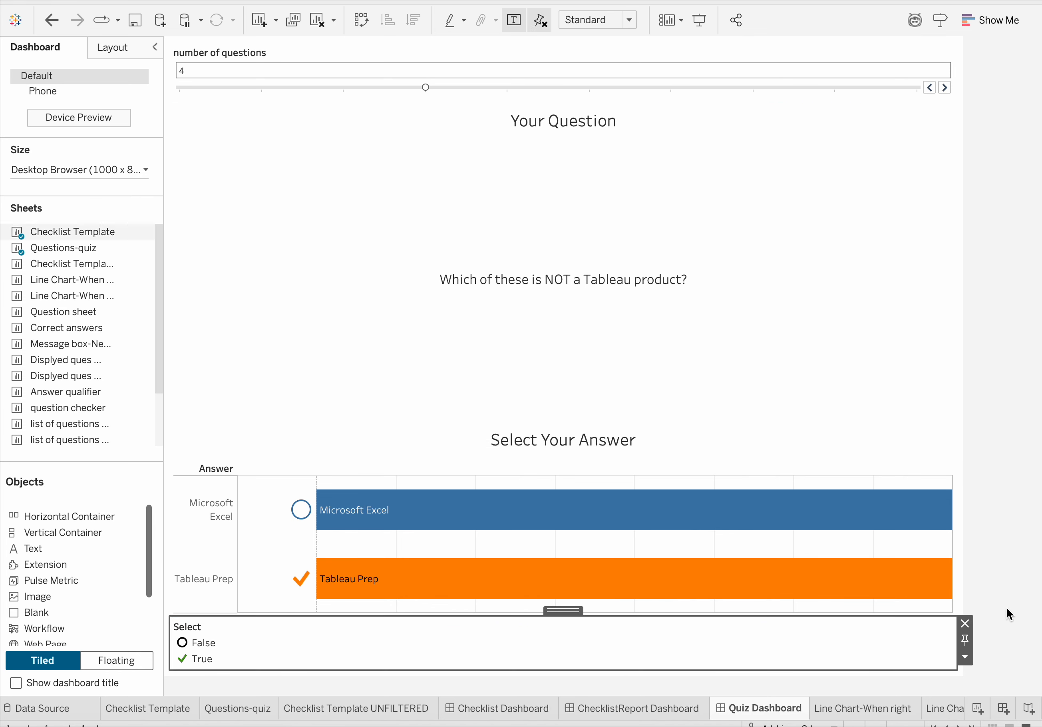
left_click(964, 623)
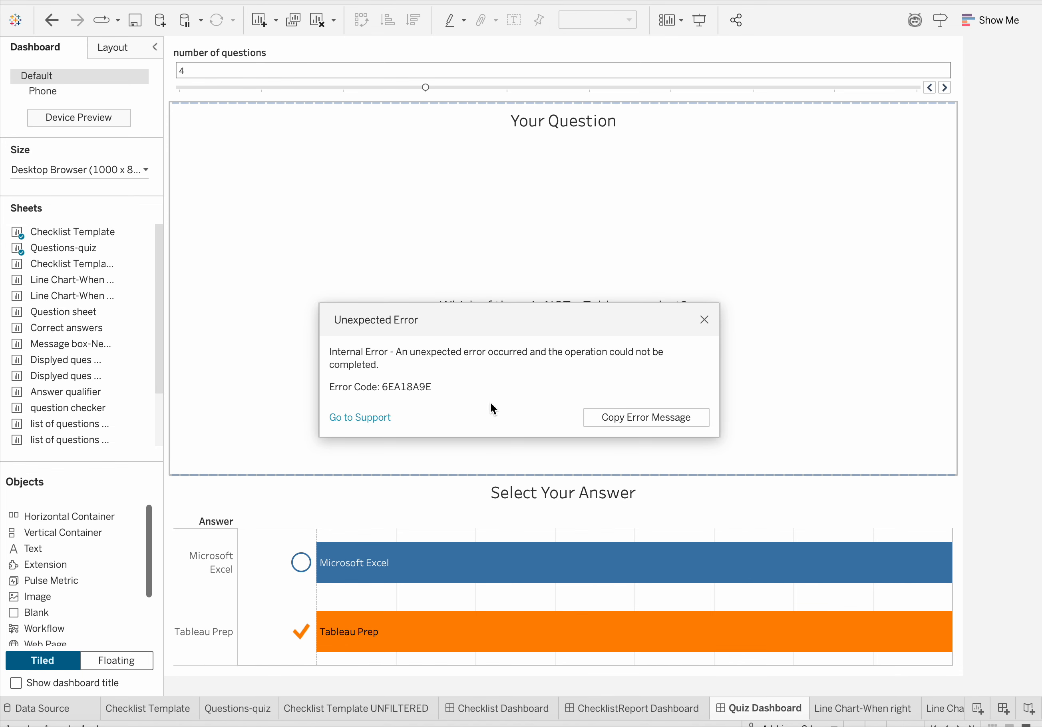
left_click(705, 319)
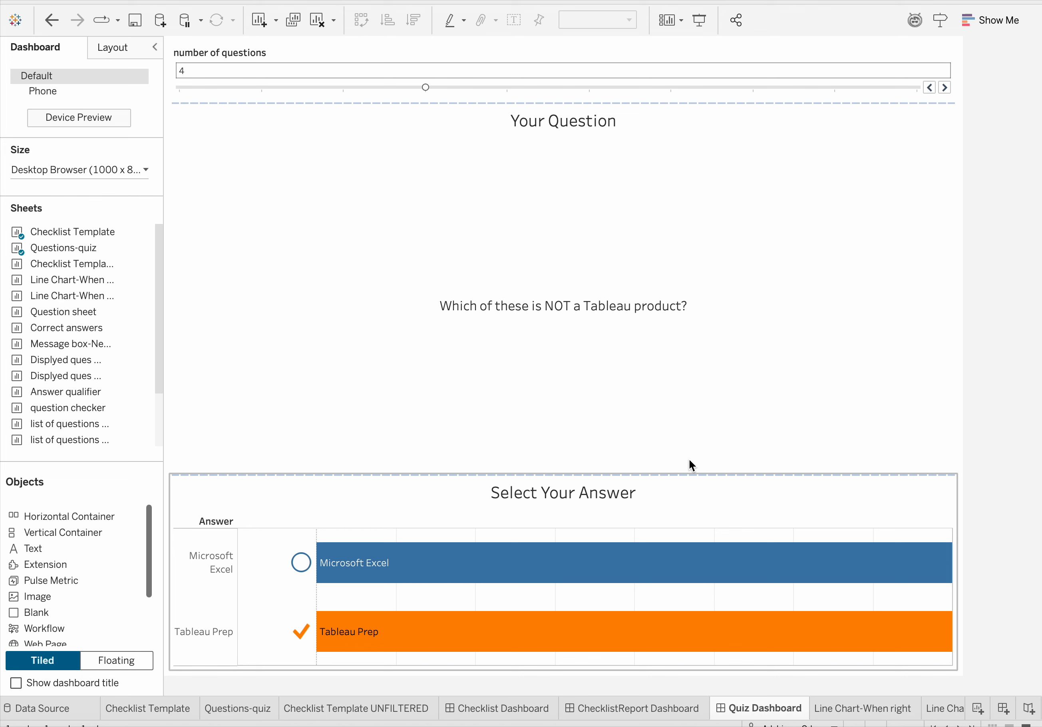
Remove the number of questions parameter control from the Quiz Dashboard through the Your Question view's parameter options
left_click(813, 271)
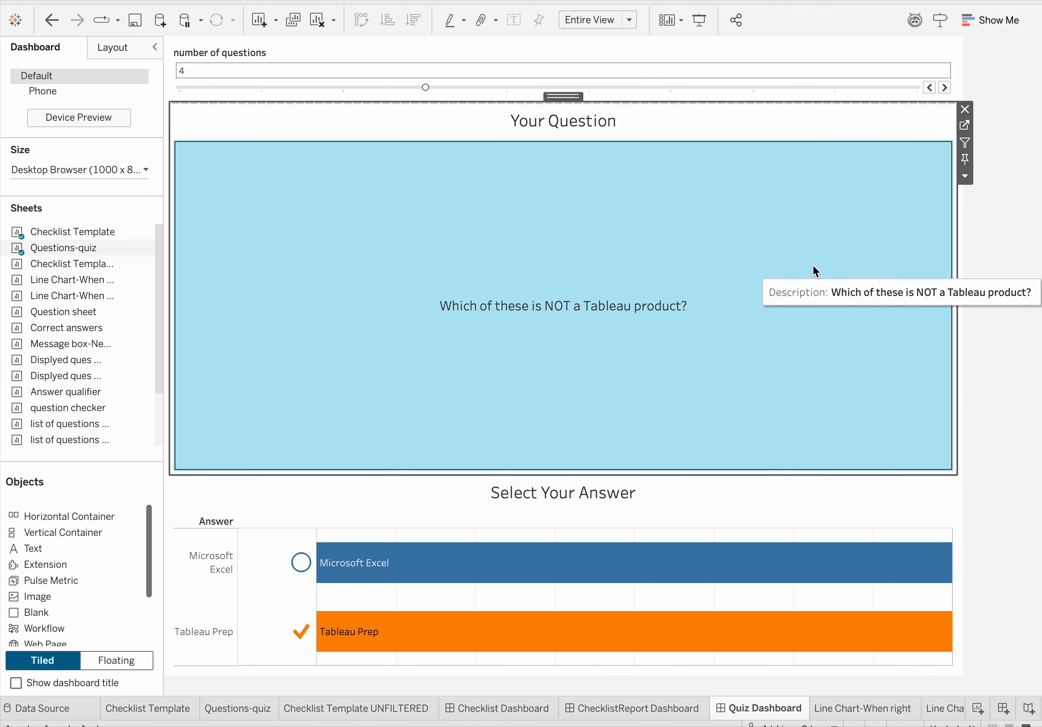
left_click(966, 177)
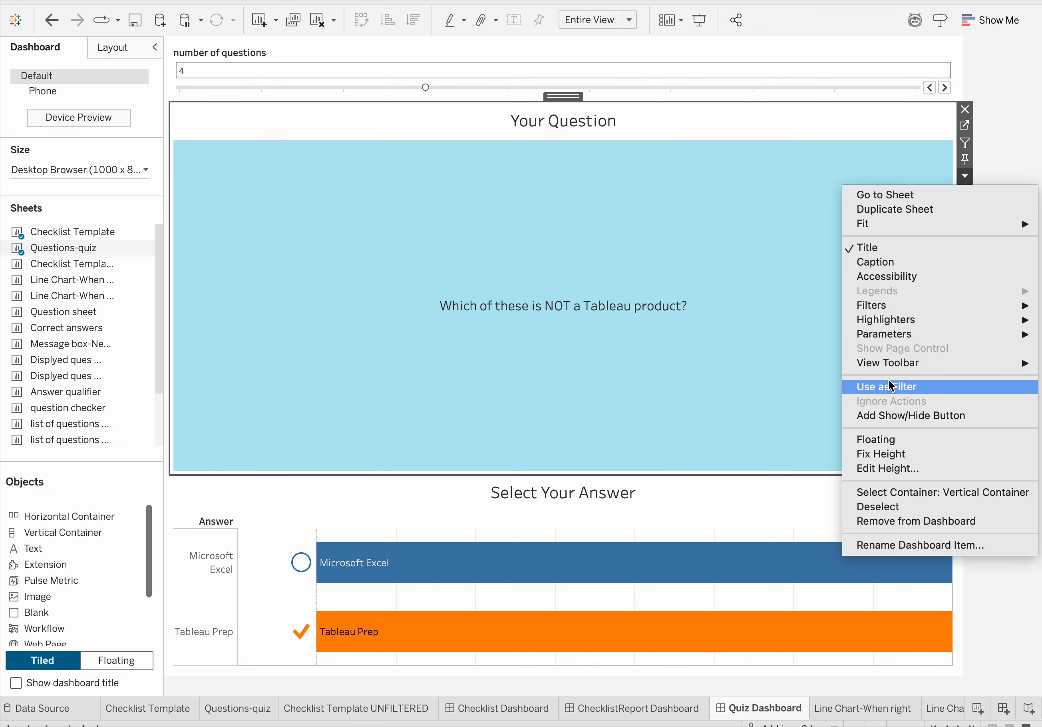
mouse_move(891, 334)
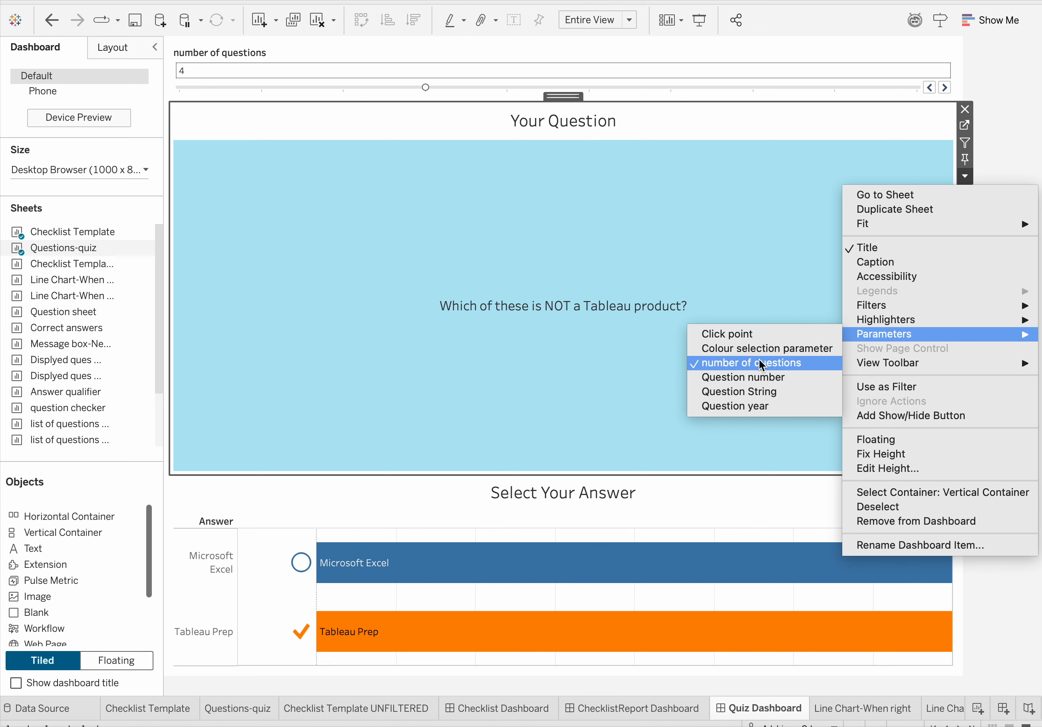
left_click(568, 402)
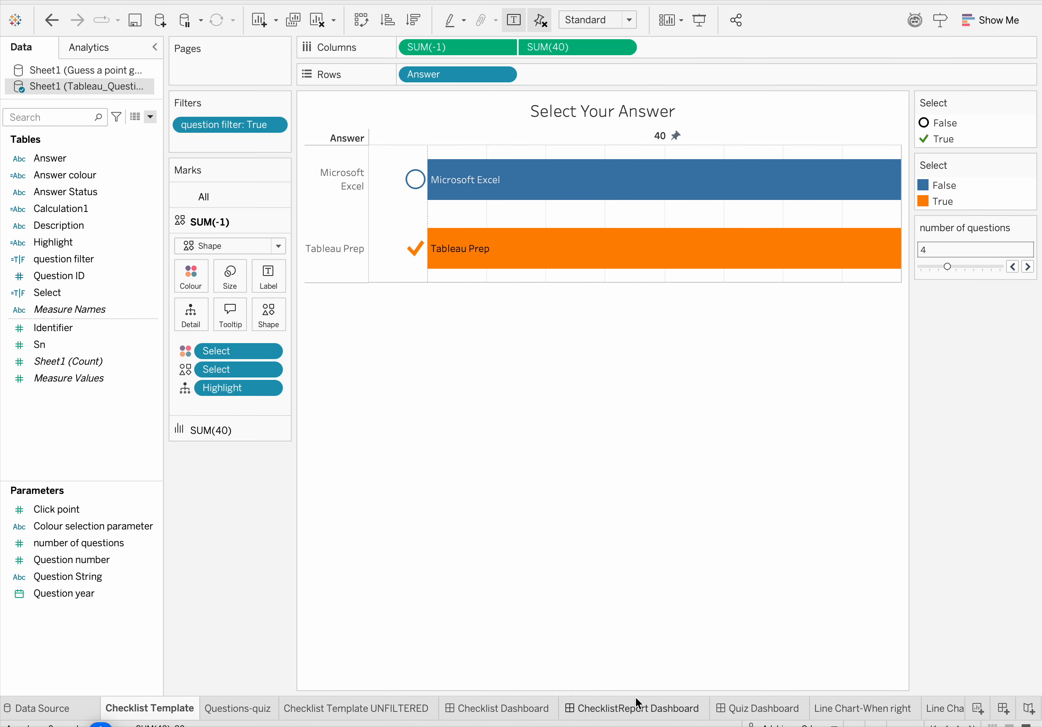
left_click(737, 708)
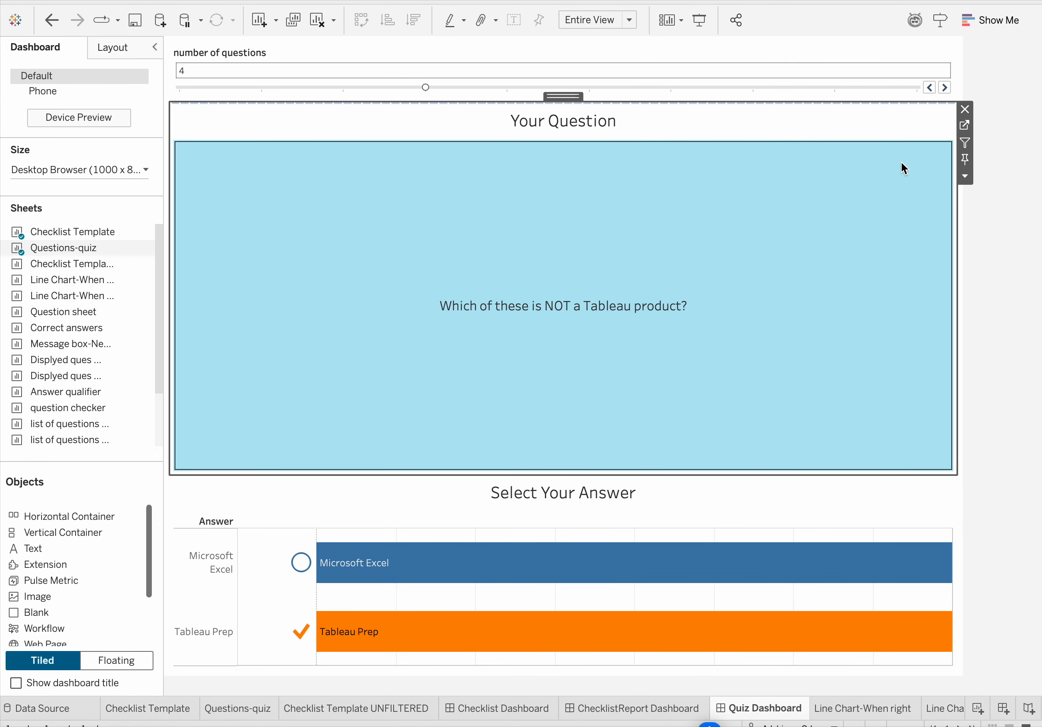
left_click(966, 178)
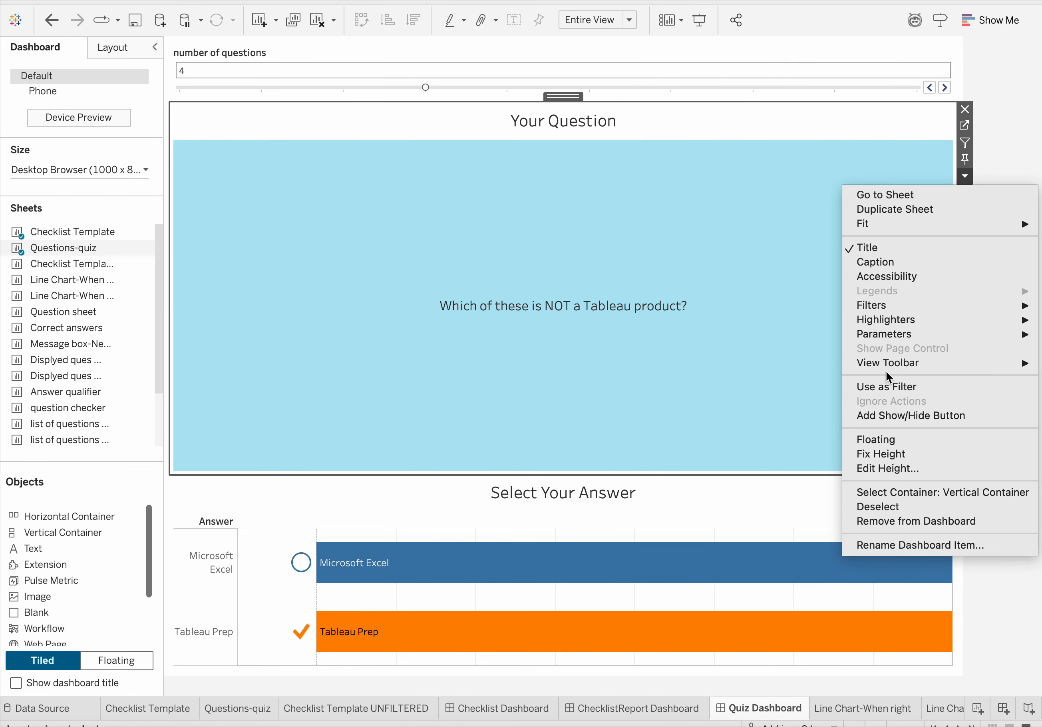
left_click(769, 363)
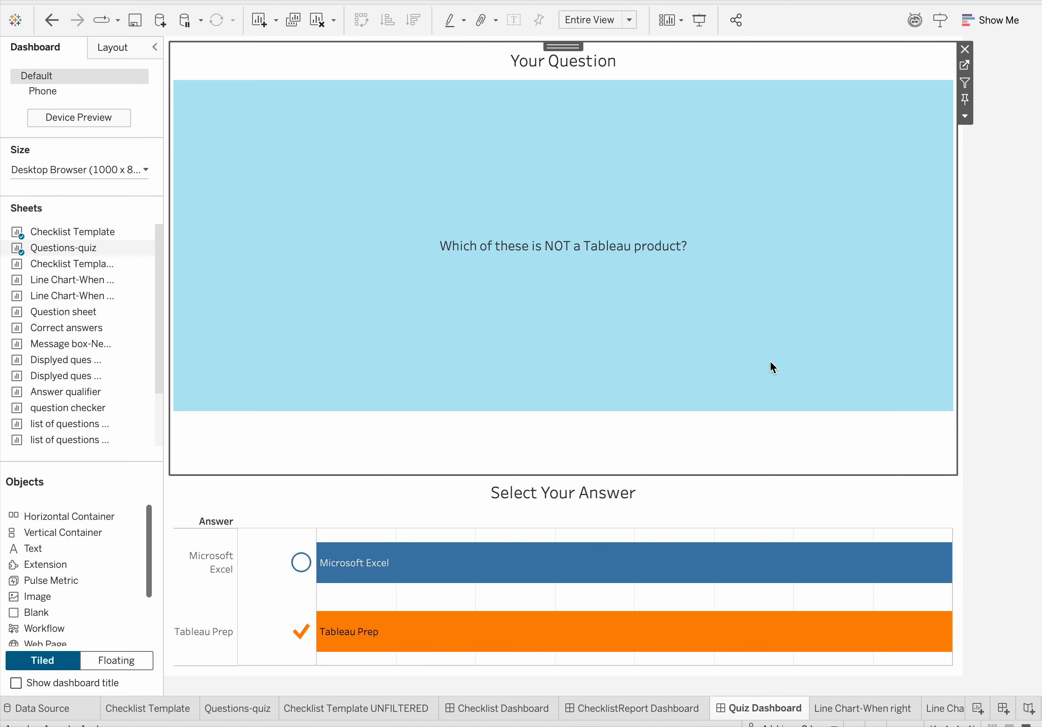
Show the number of questions parameter control on the Quiz Dashboard and make its container floating
left_click(965, 116)
mouse_move(891, 274)
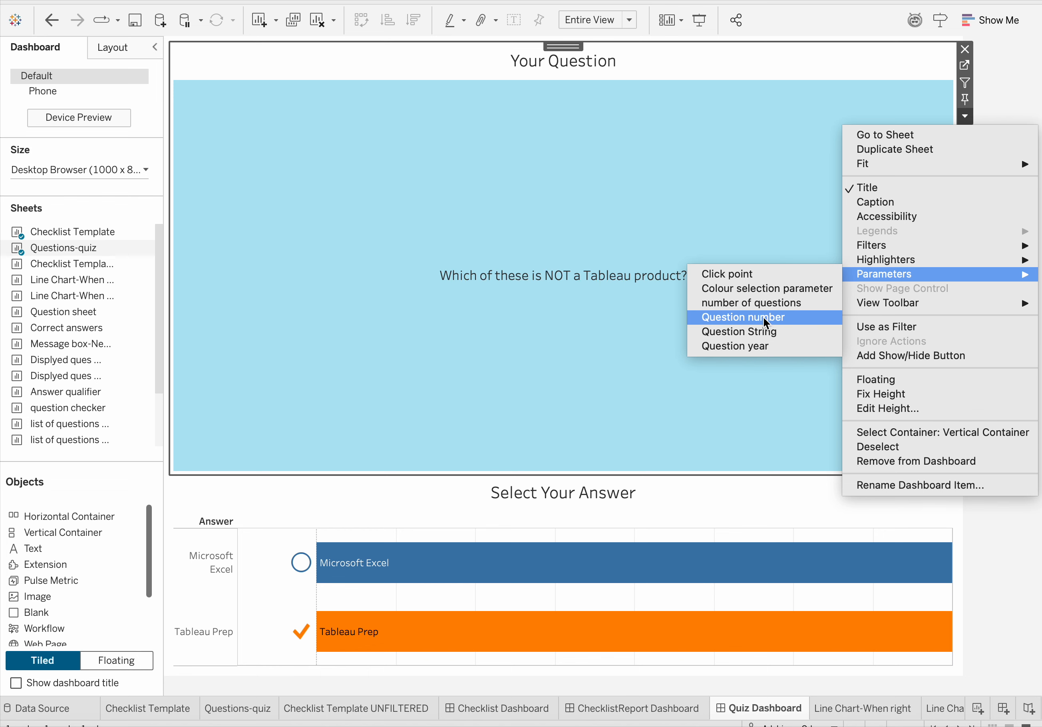
left_click(767, 303)
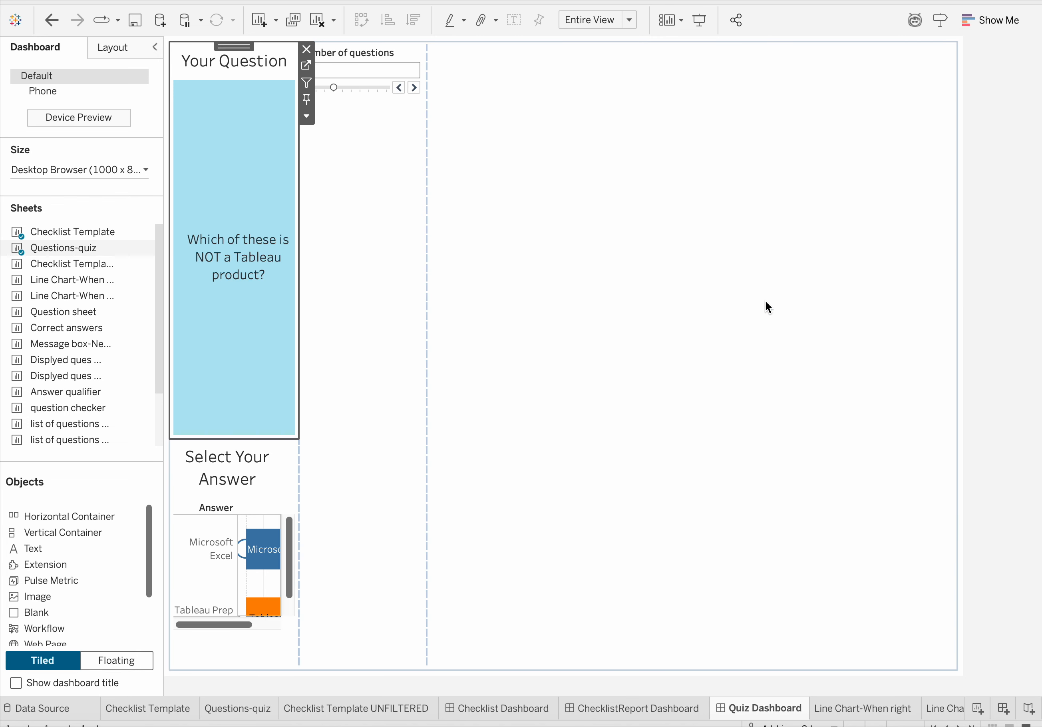
left_click(386, 179)
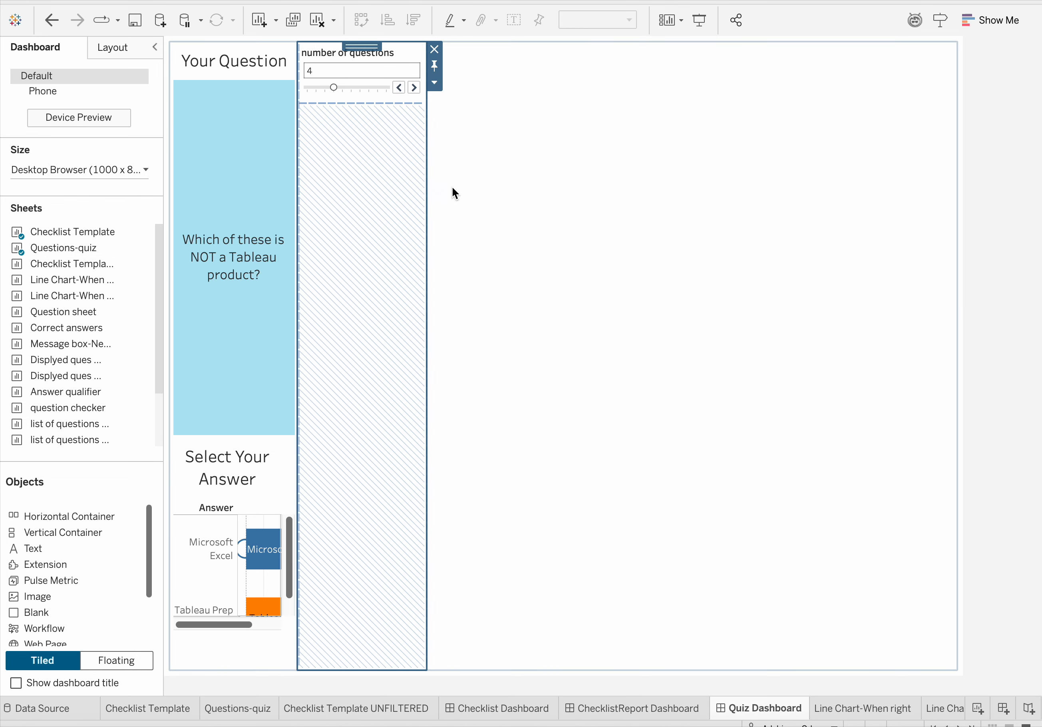
left_click(435, 83)
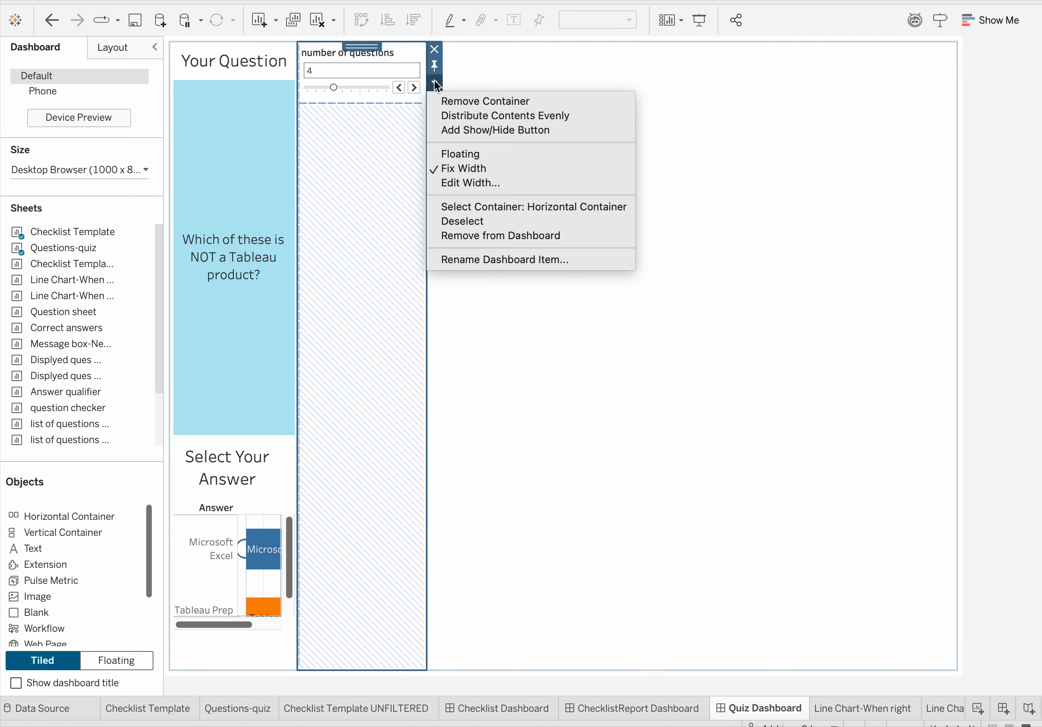
left_click(469, 154)
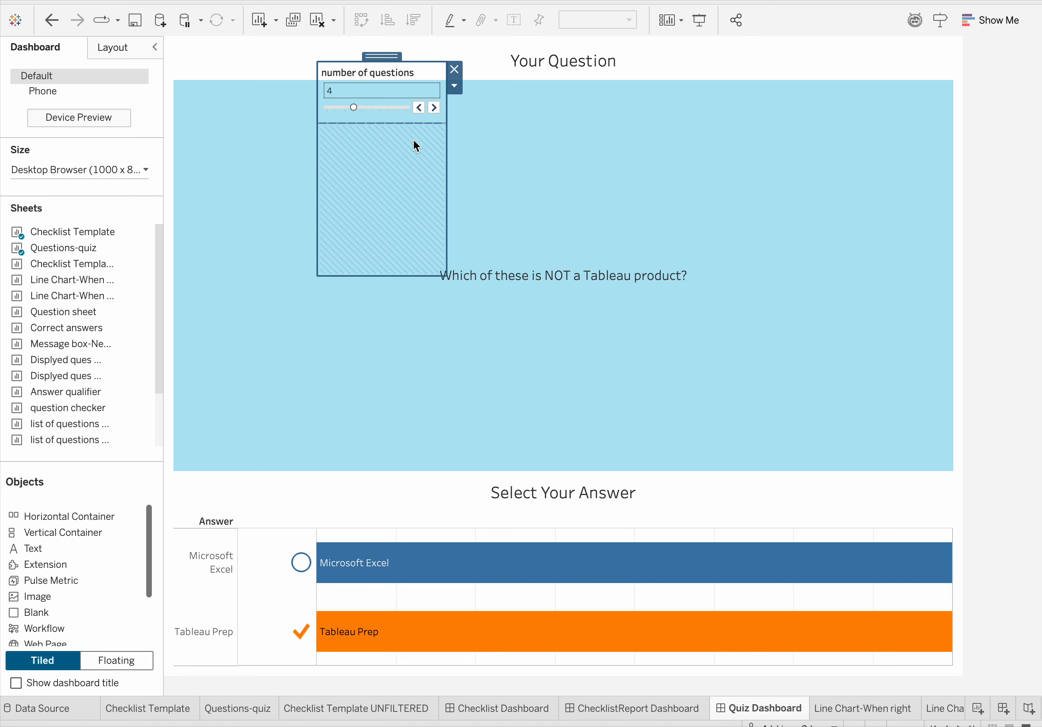
Take the number of questions control out of its container and dock it between the Your Question and Select Your Answer views
left_click(385, 238)
left_click_drag(378, 63, 399, 195)
left_click(440, 130)
left_click(388, 240)
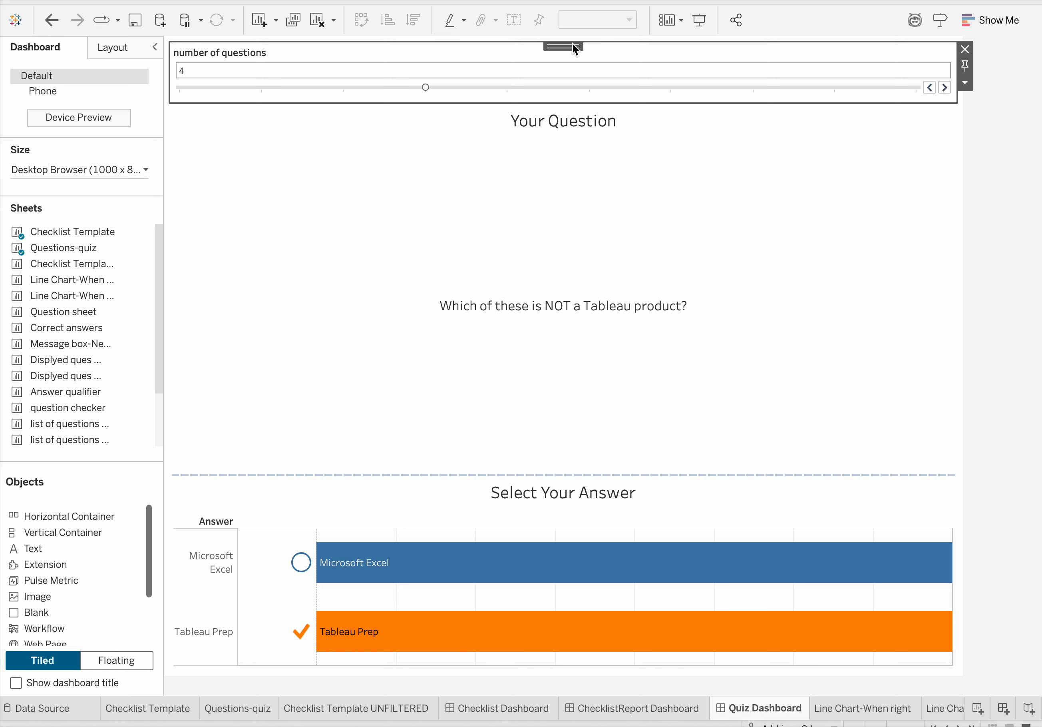
key("ctrl+z")
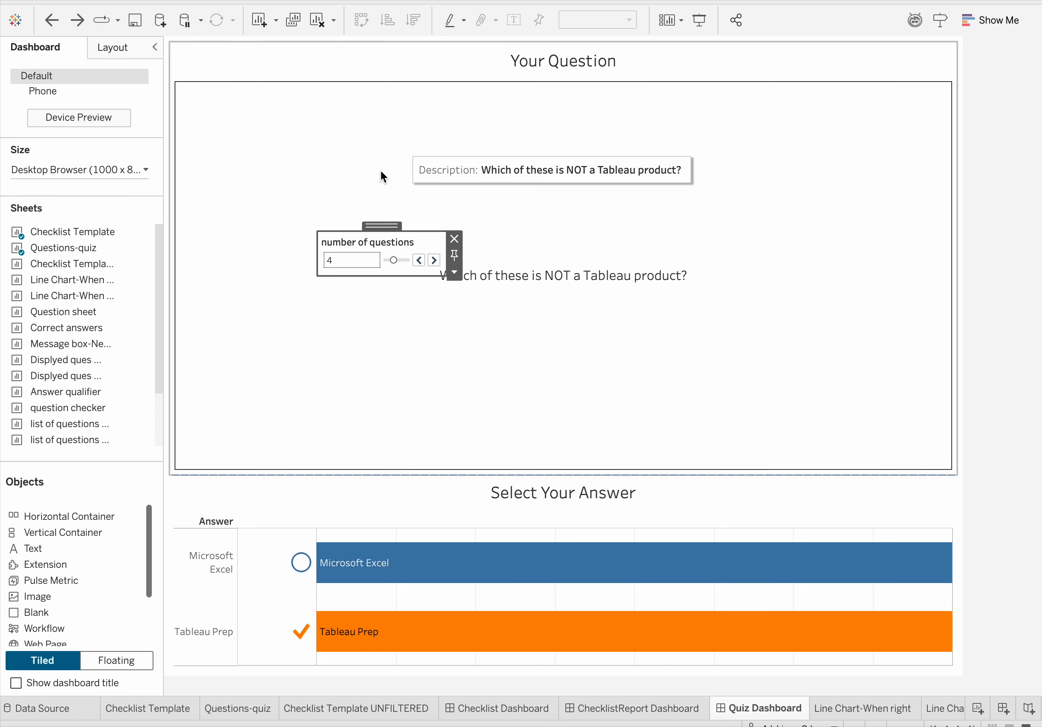
left_click_drag(374, 225, 453, 330)
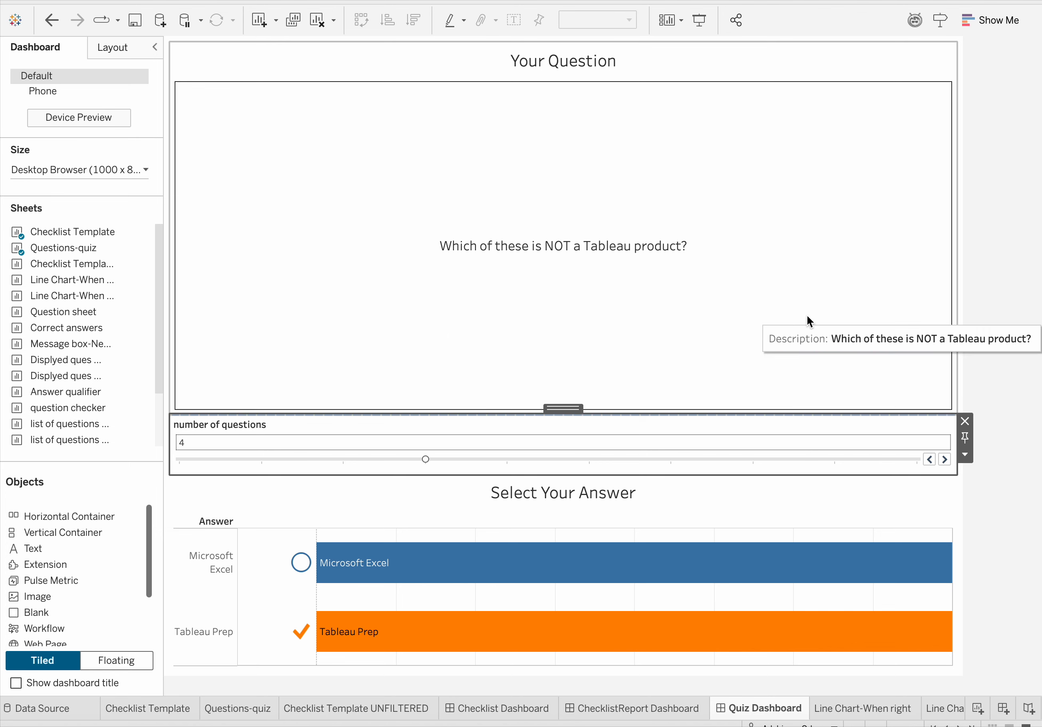
Advance the number of questions parameter to 5, dismiss the error dialog and tick A snapshot of filtered data
left_click(945, 458)
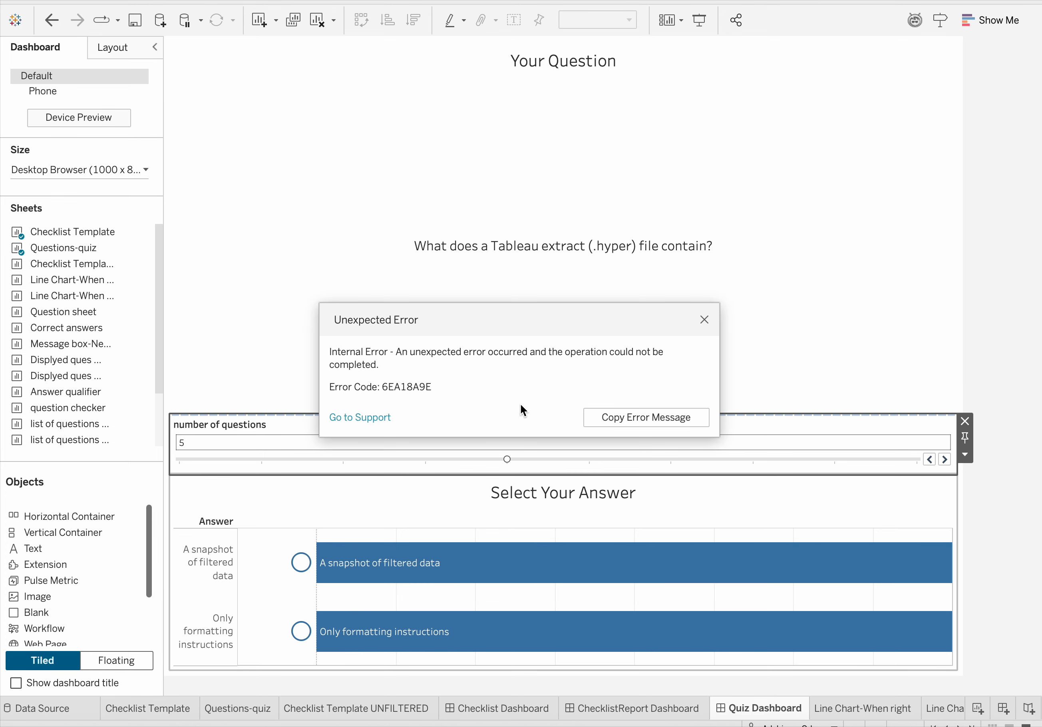
left_click(704, 320)
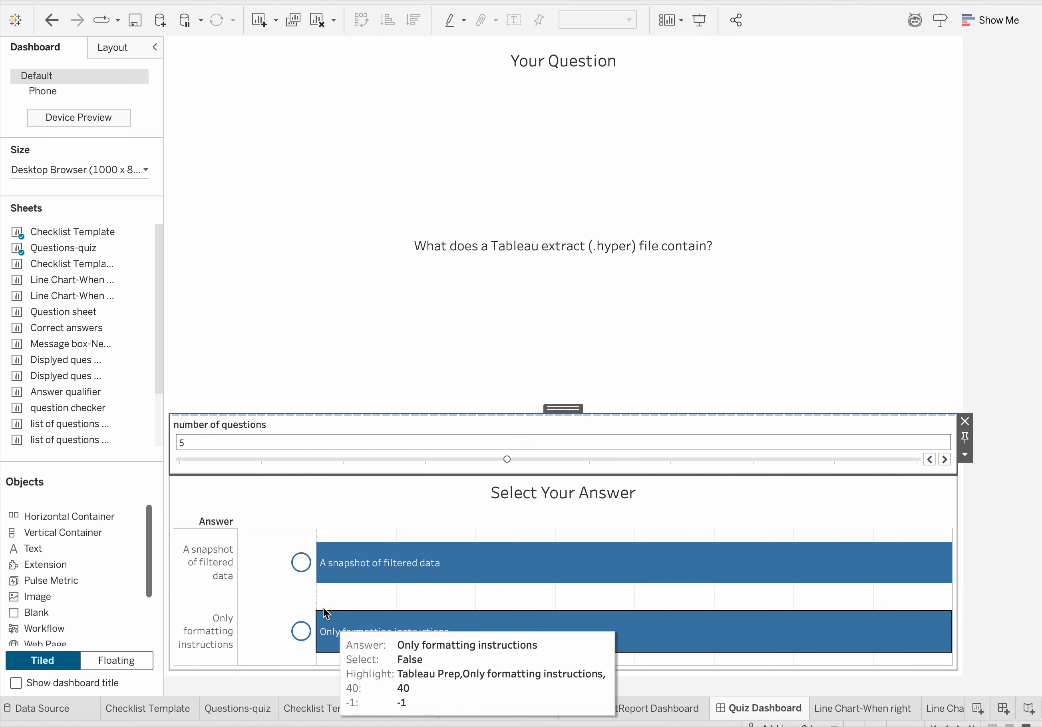
left_click(301, 563)
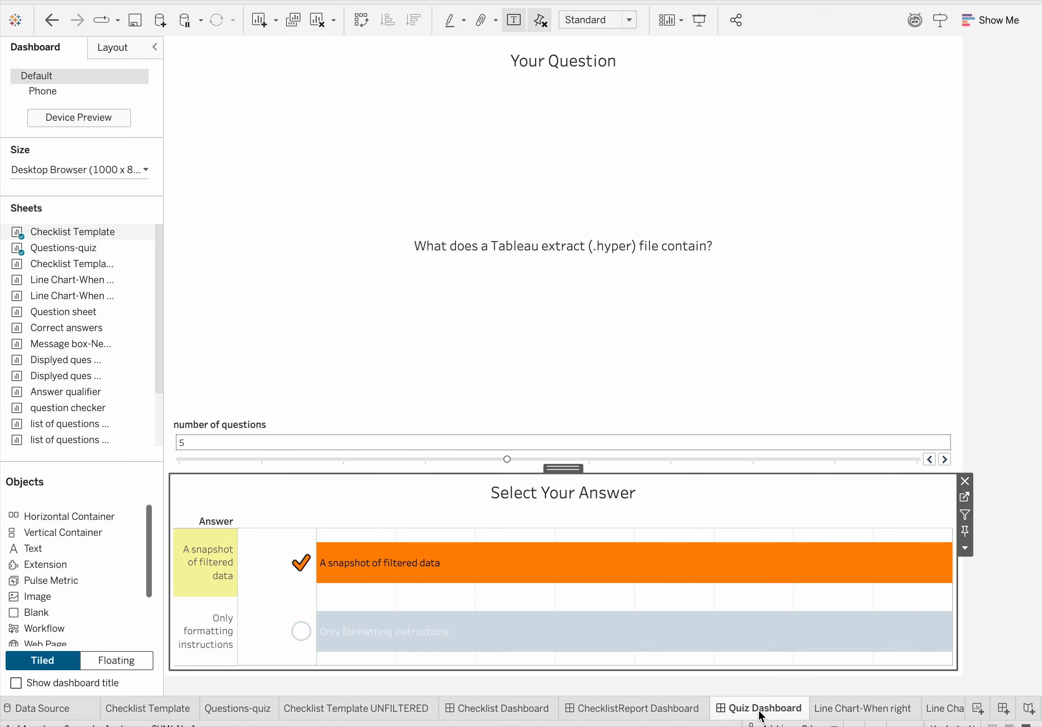
Review the ticked answers and their red or green colours on the ChecklistReport Dashboard, dismissing the error dialog
left_click(612, 711)
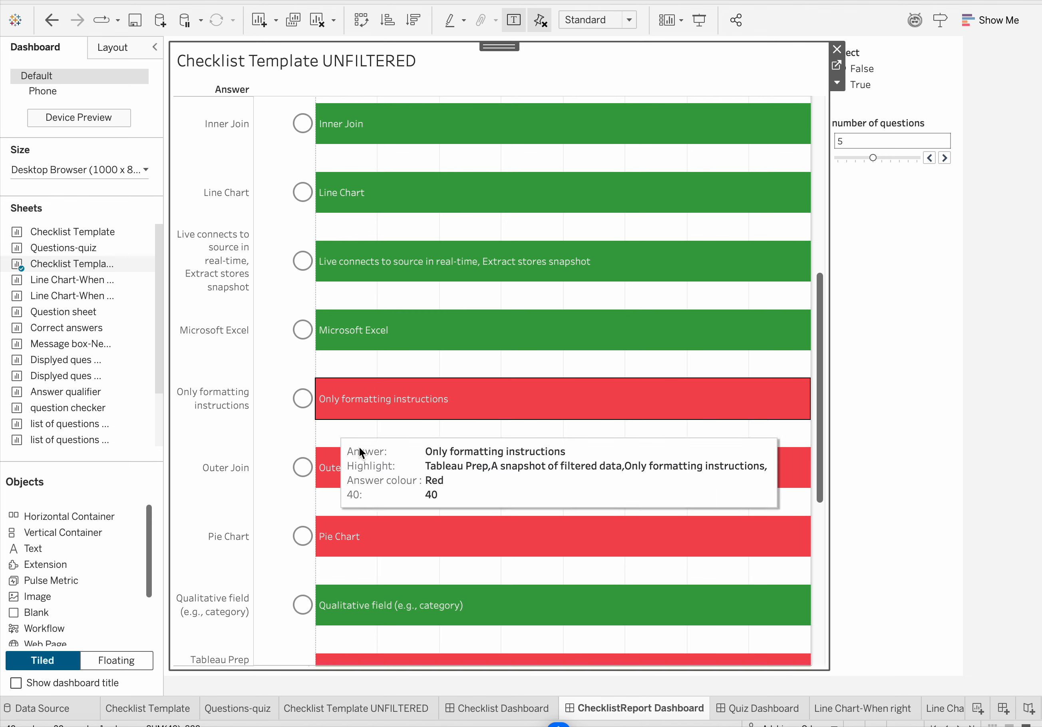
scroll(381, 476, "down", 6)
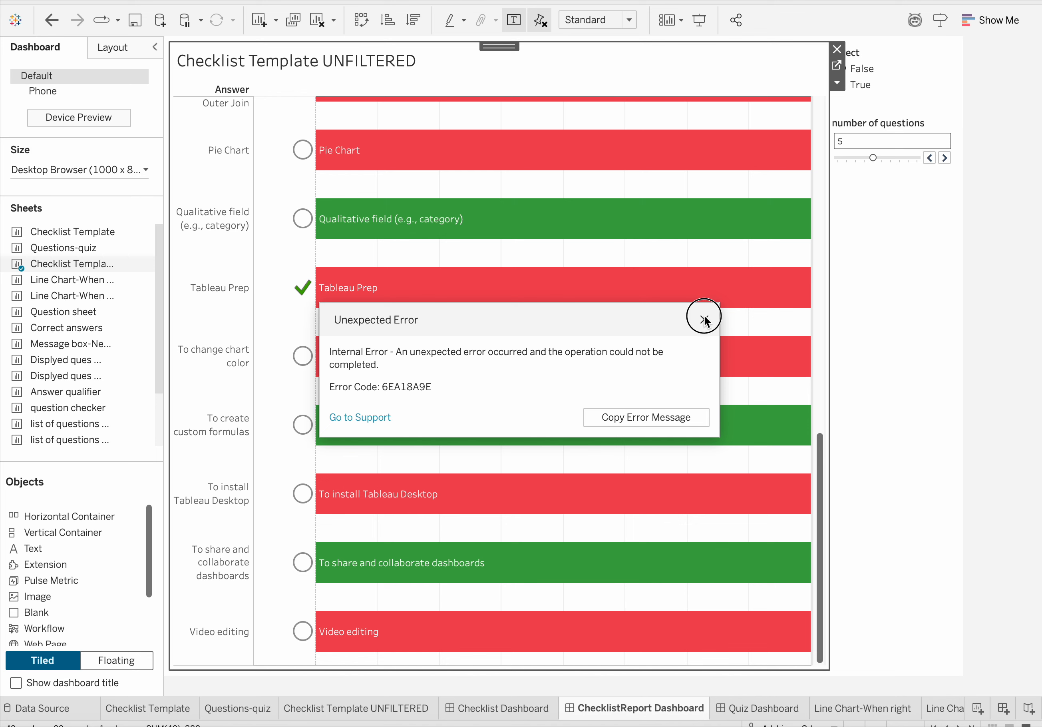
left_click(704, 320)
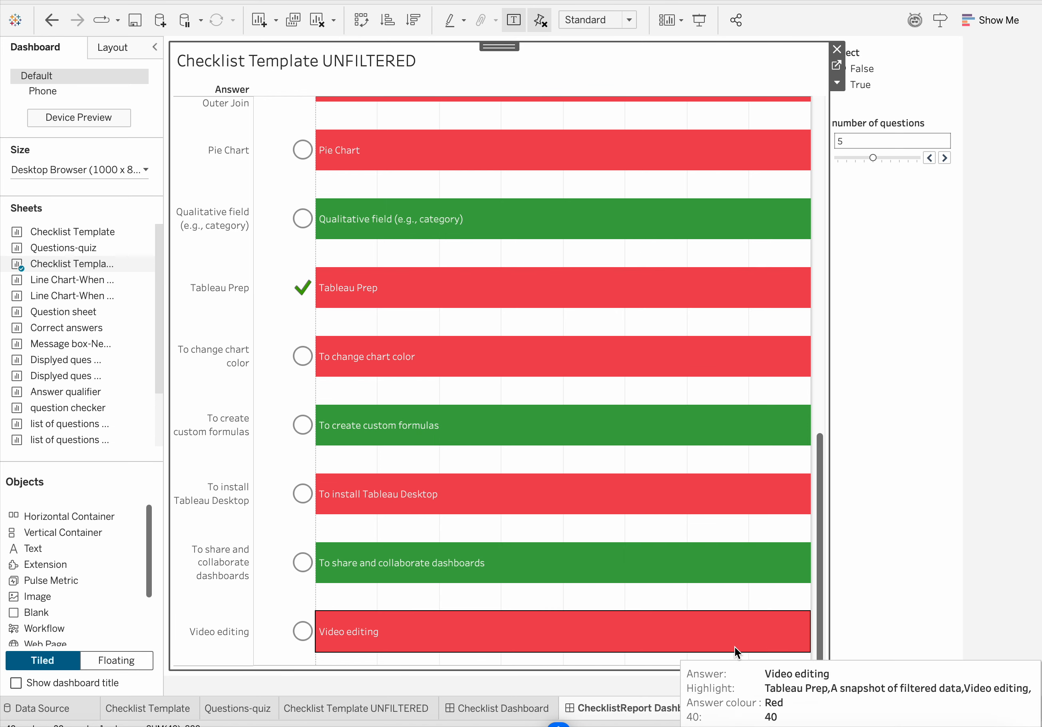
Return to the Quiz Dashboard, advance the number of questions parameter to 6 and tick Inner Join as the answer
left_click(736, 709)
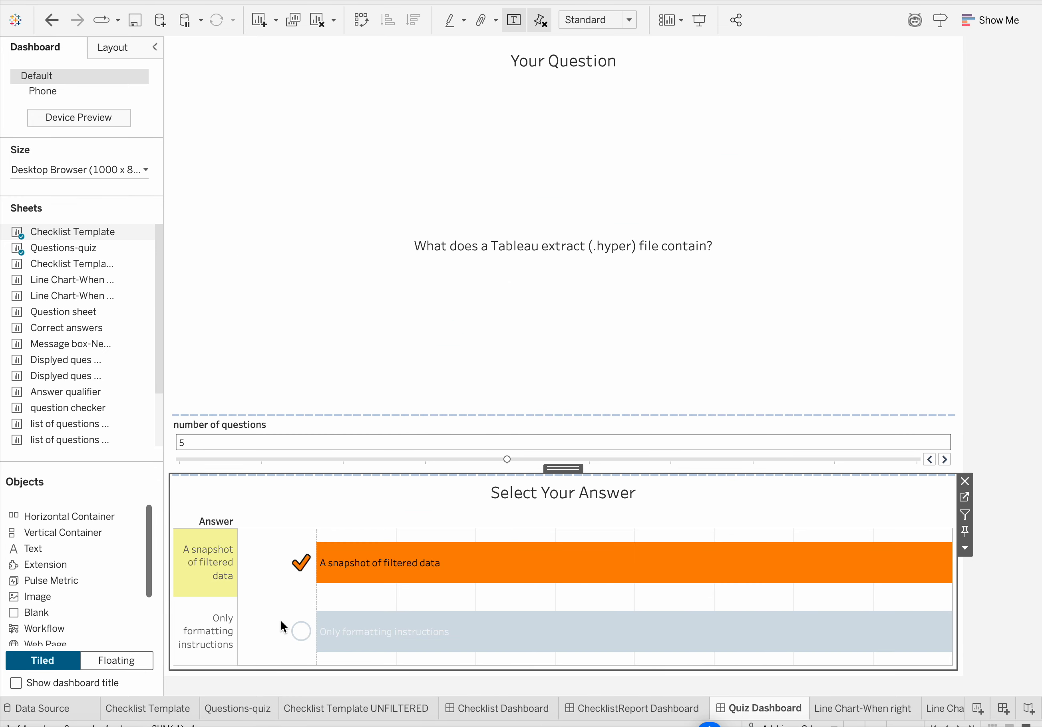
left_click(945, 459)
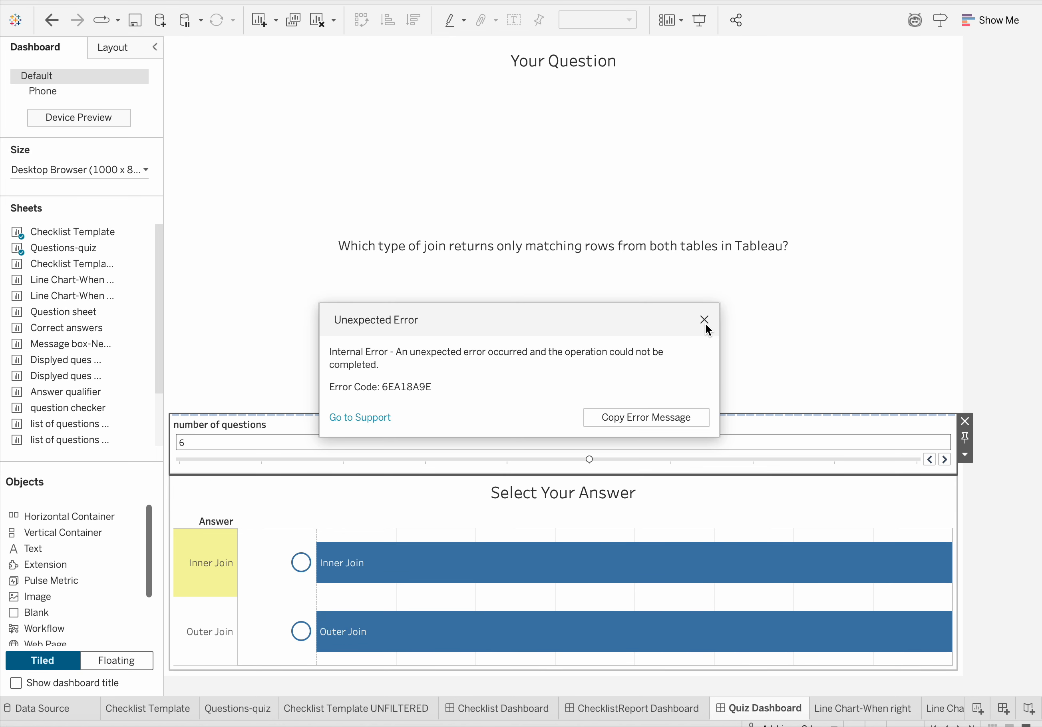
left_click(704, 320)
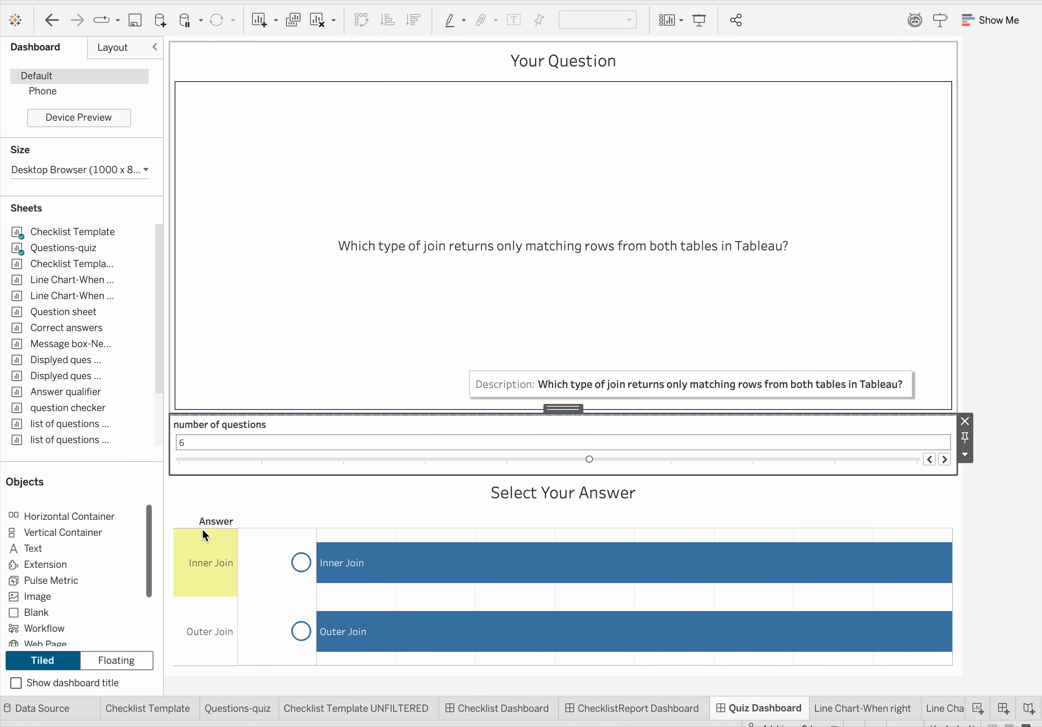
left_click(301, 564)
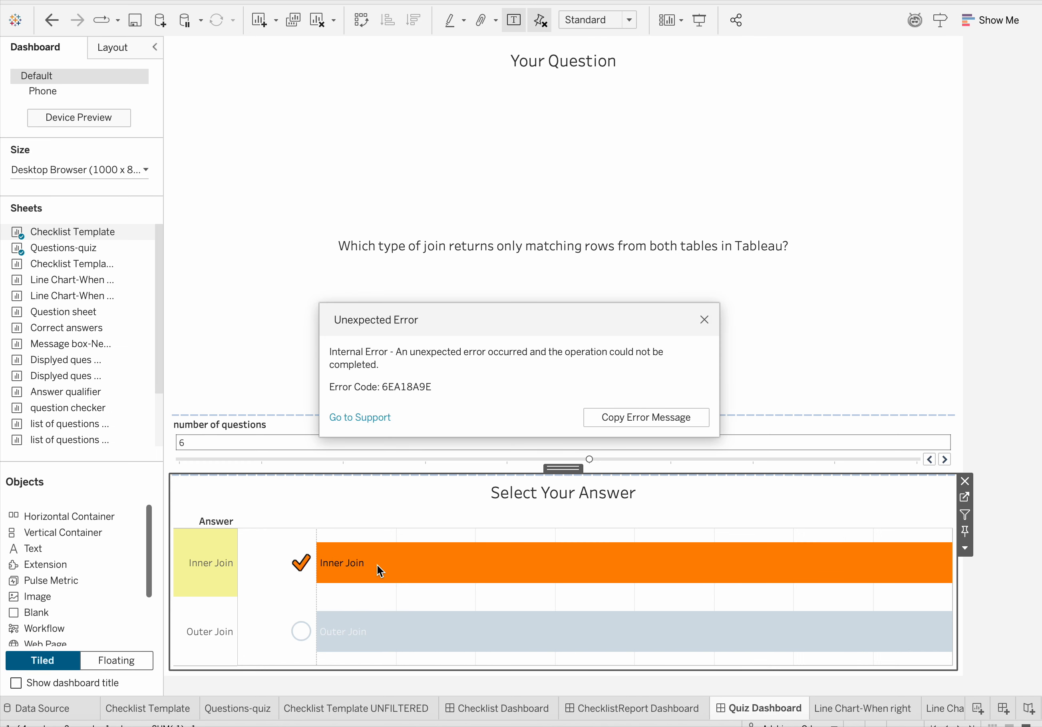